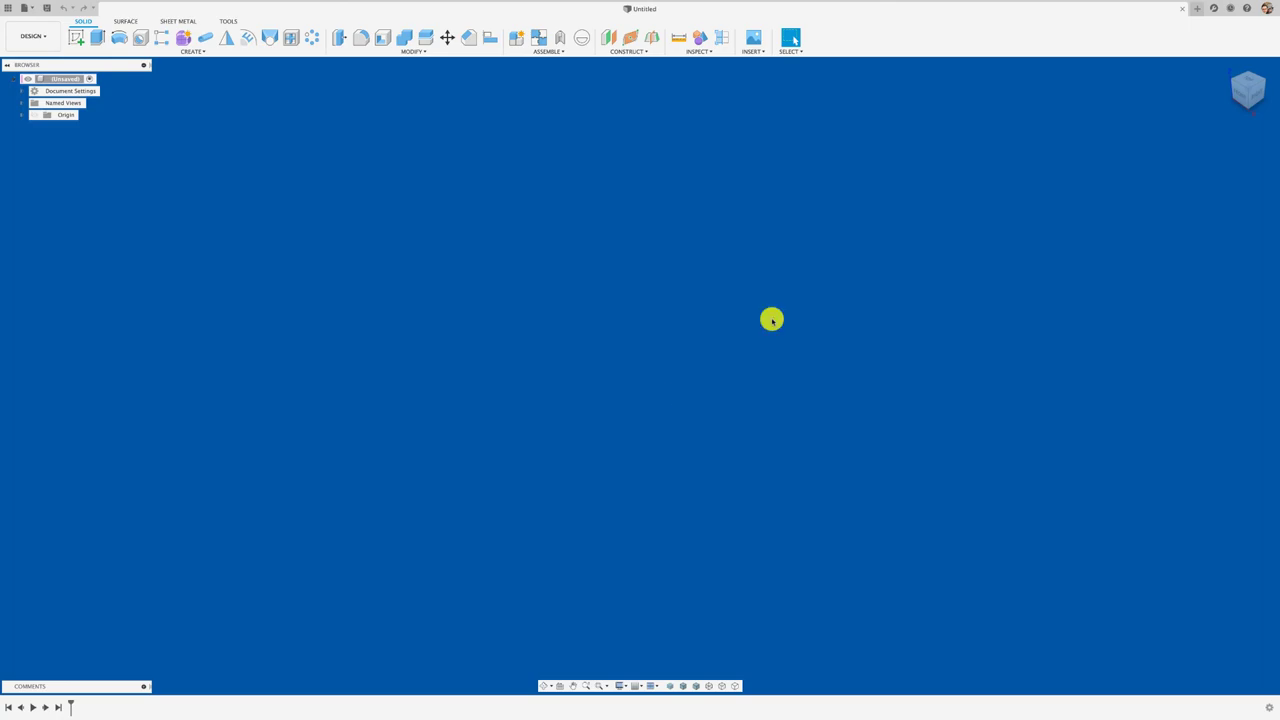
# Review the Design behaviour settings in the program preferences and close them.
pyautogui.click(1267, 9)
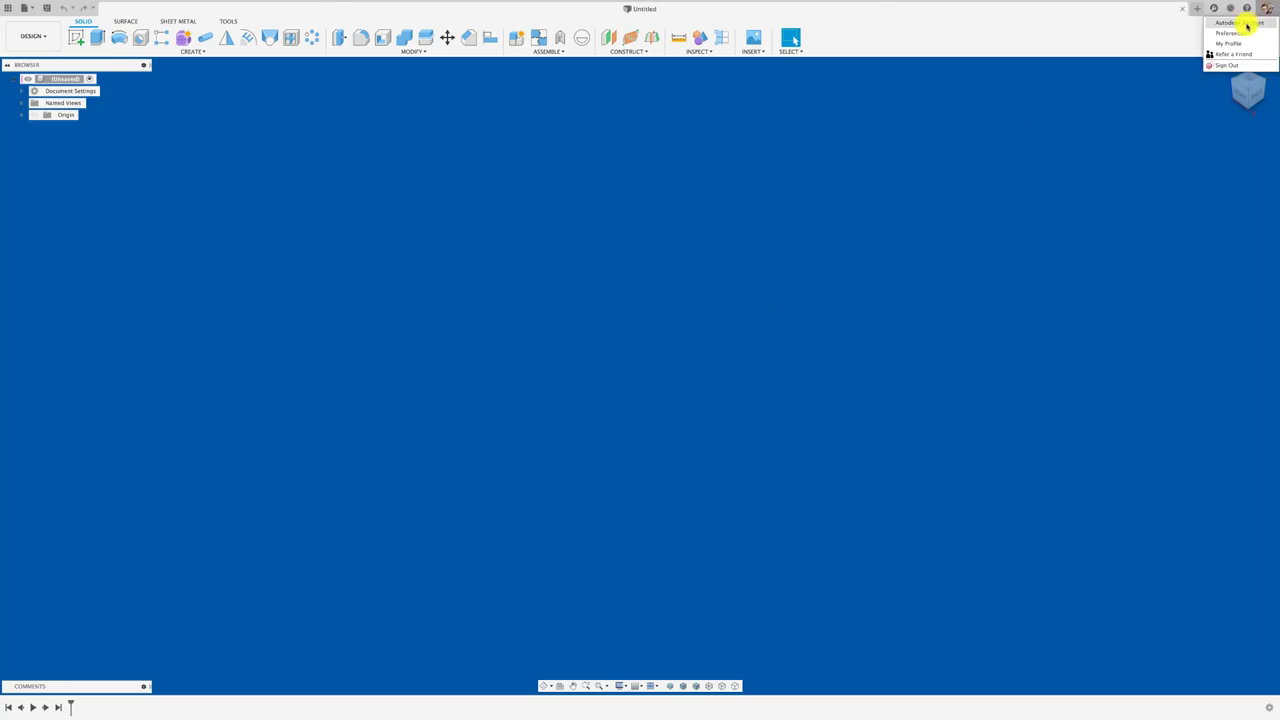
pyautogui.click(1230, 33)
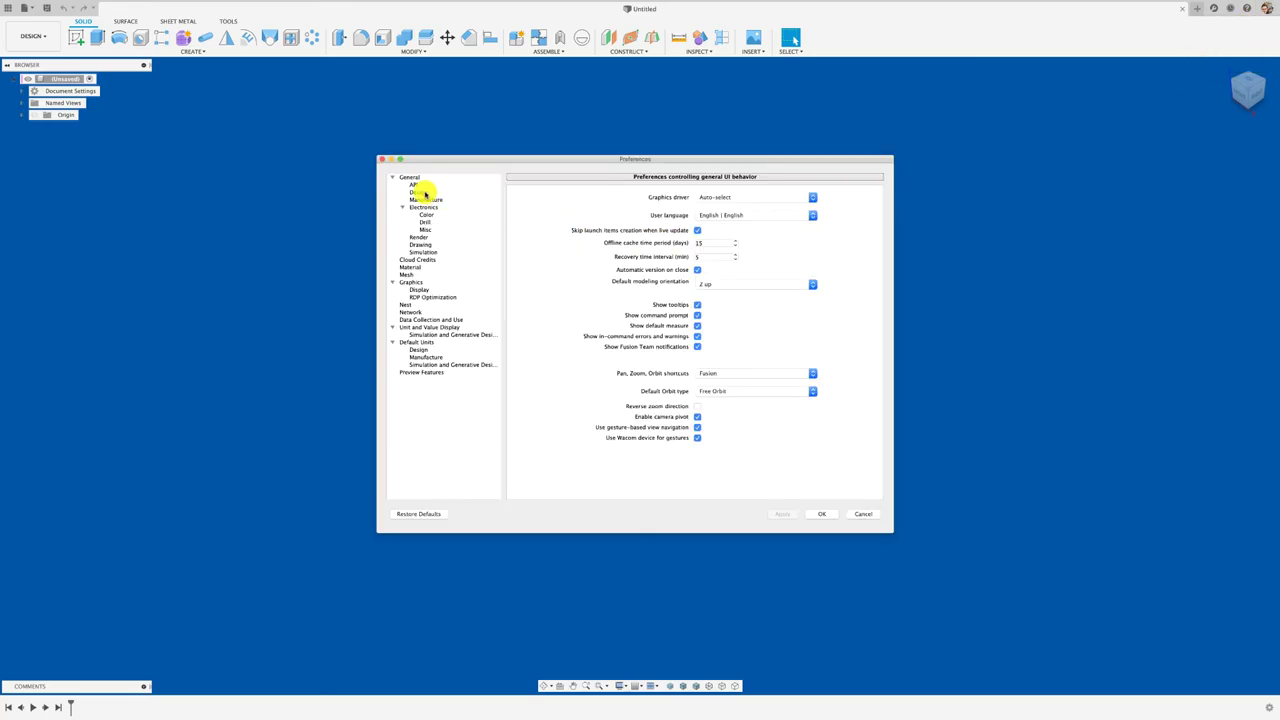
pyautogui.click(421, 192)
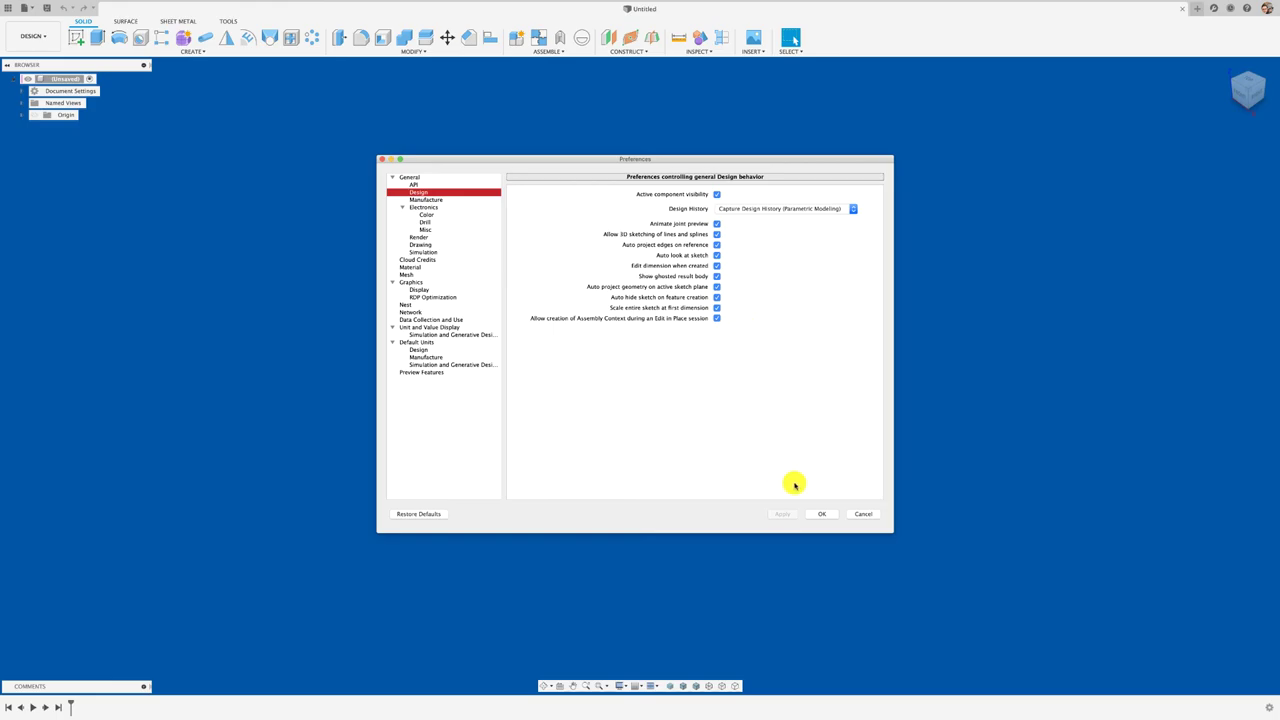
pyautogui.click(821, 514)
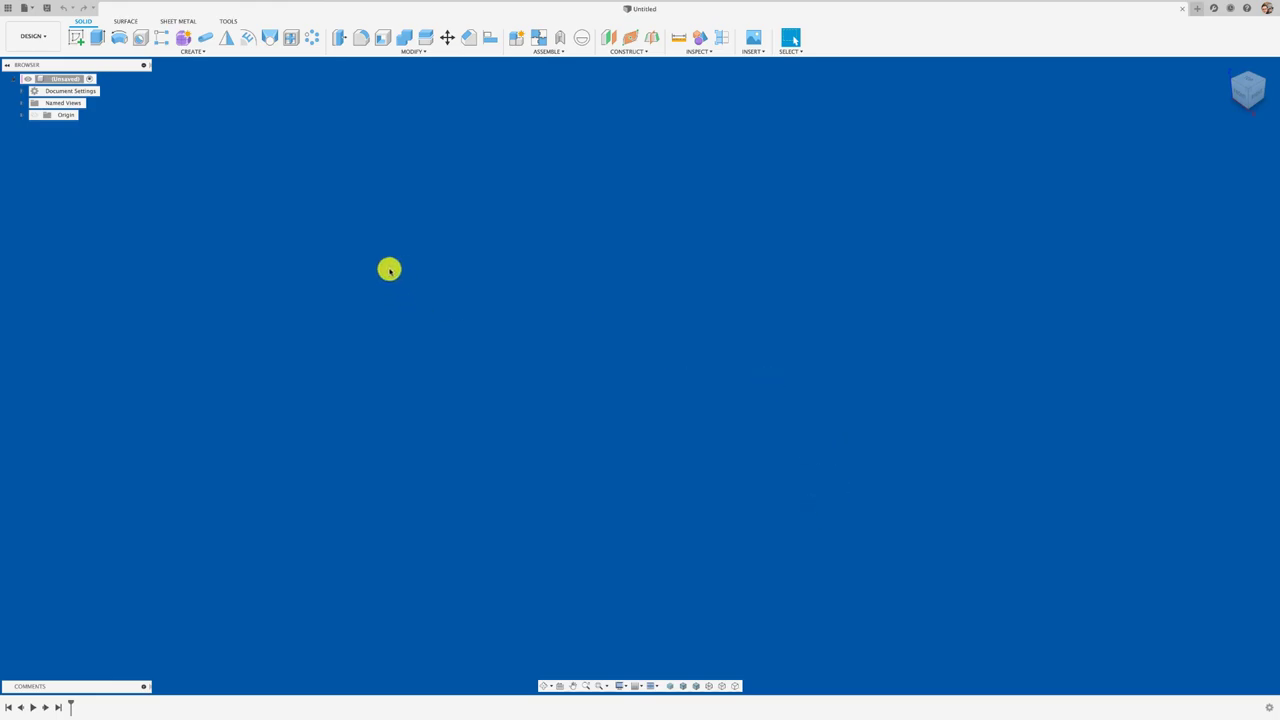
# On the XY ground plane, draw four connected lines from the origin, the last rising vertically.
pyautogui.click(76, 37)
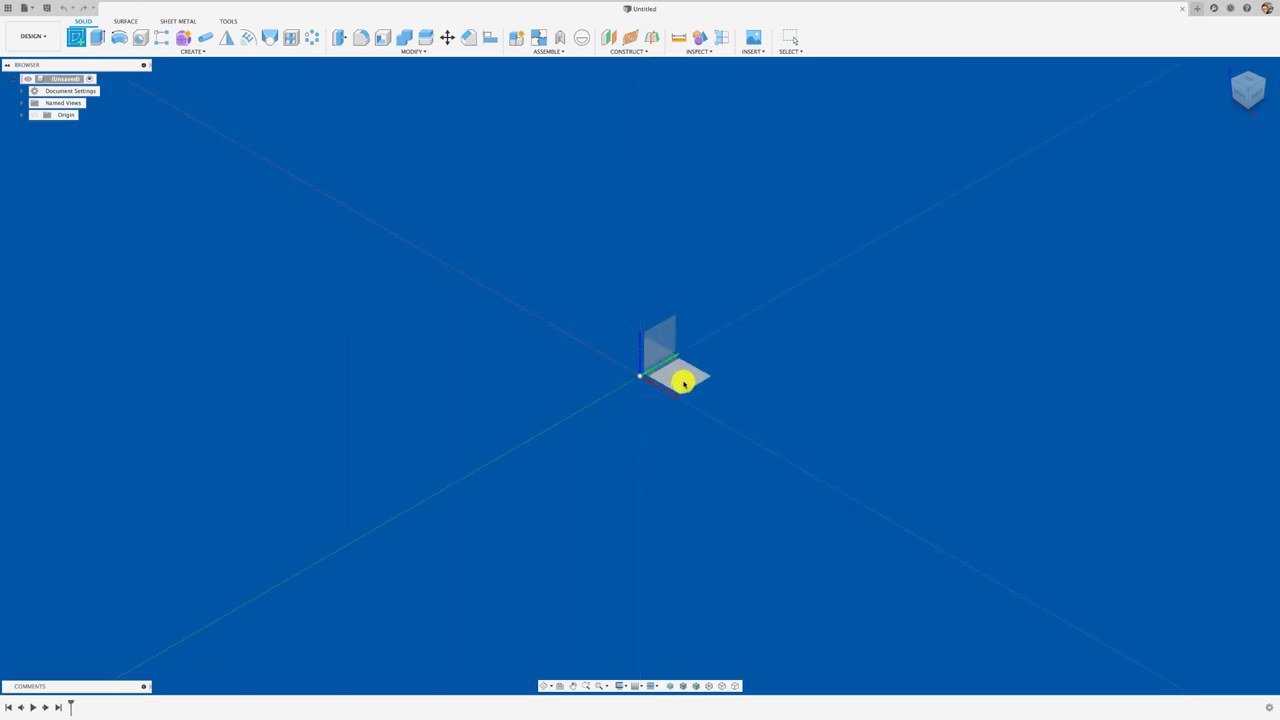
pyautogui.click(690, 380)
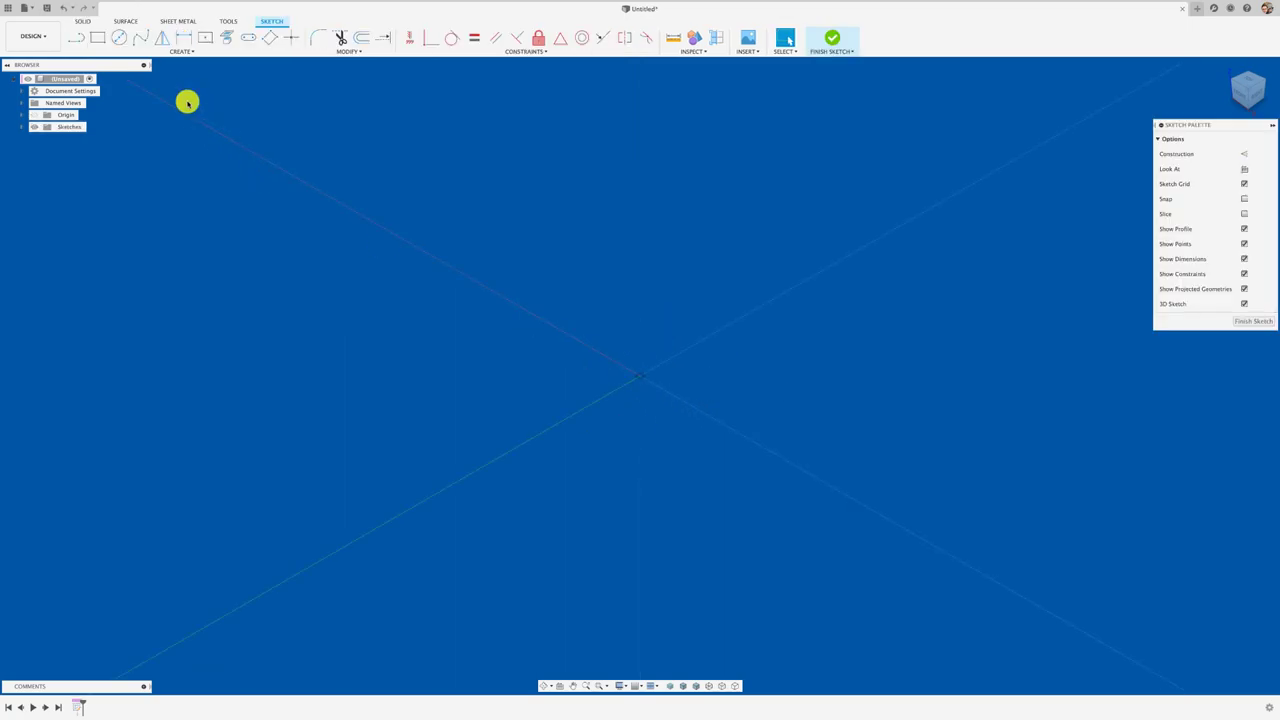
pyautogui.click(75, 38)
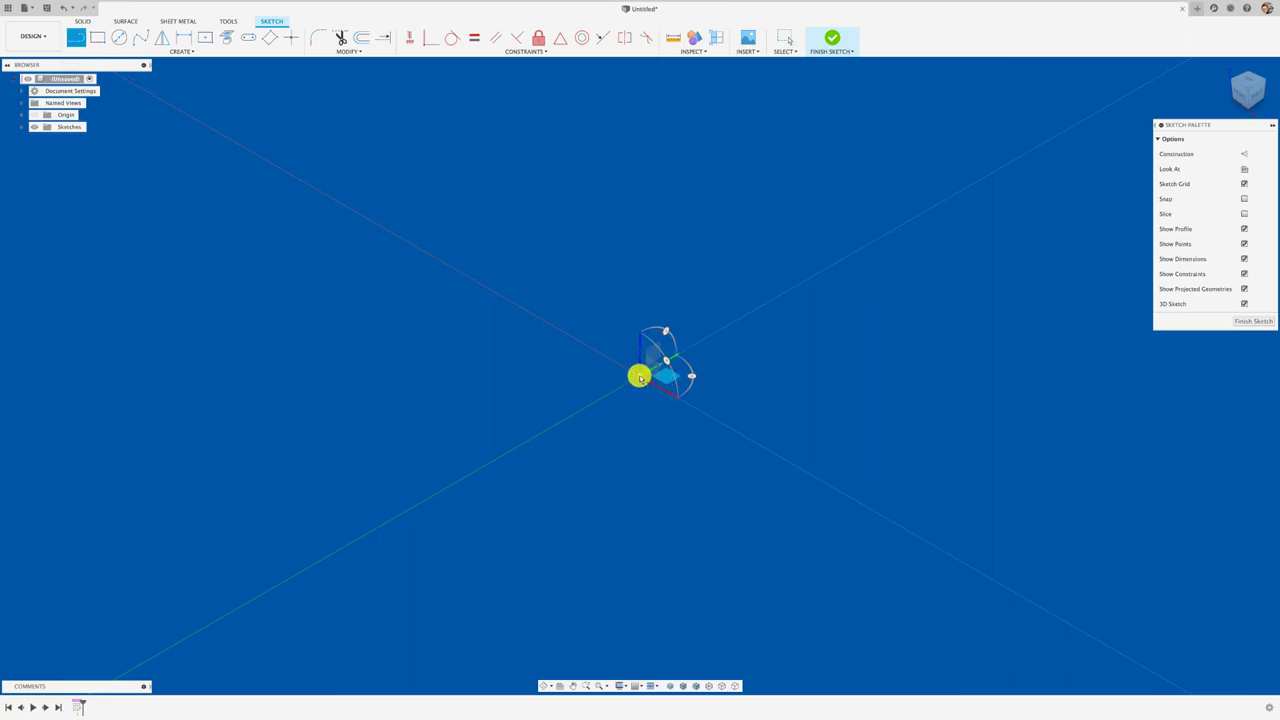
pyautogui.click(640, 376)
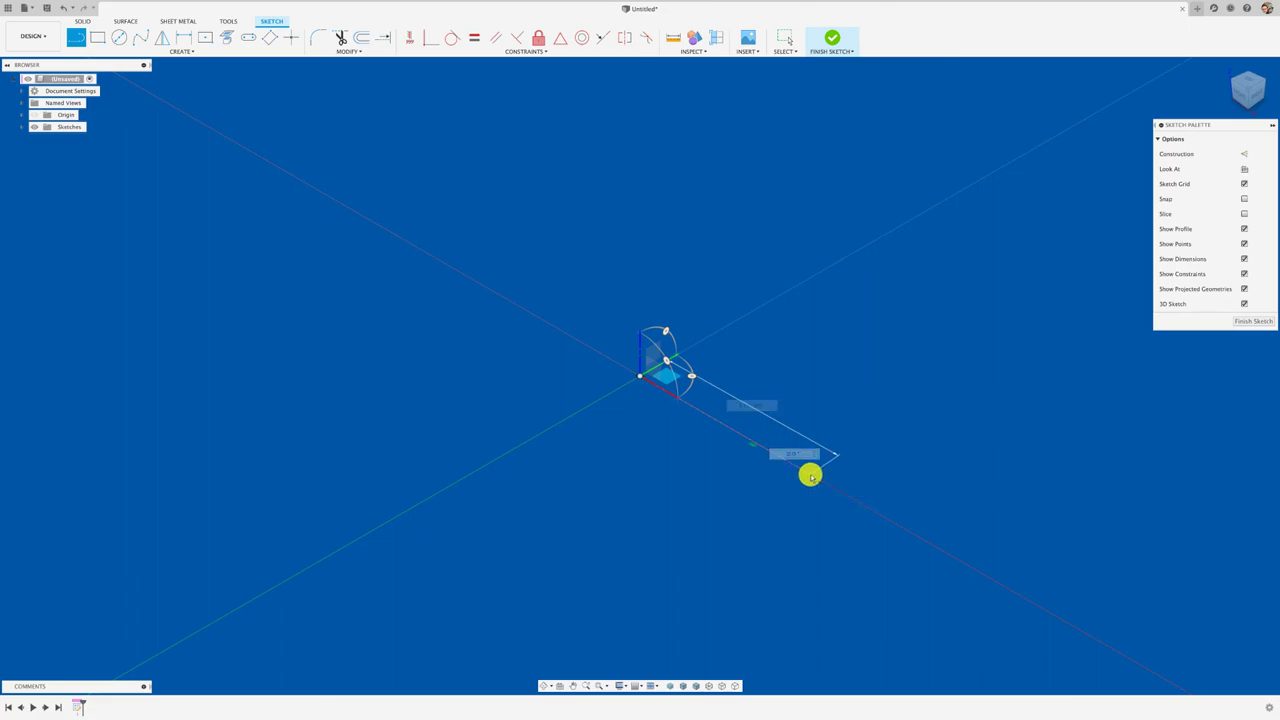
pyautogui.click(808, 474)
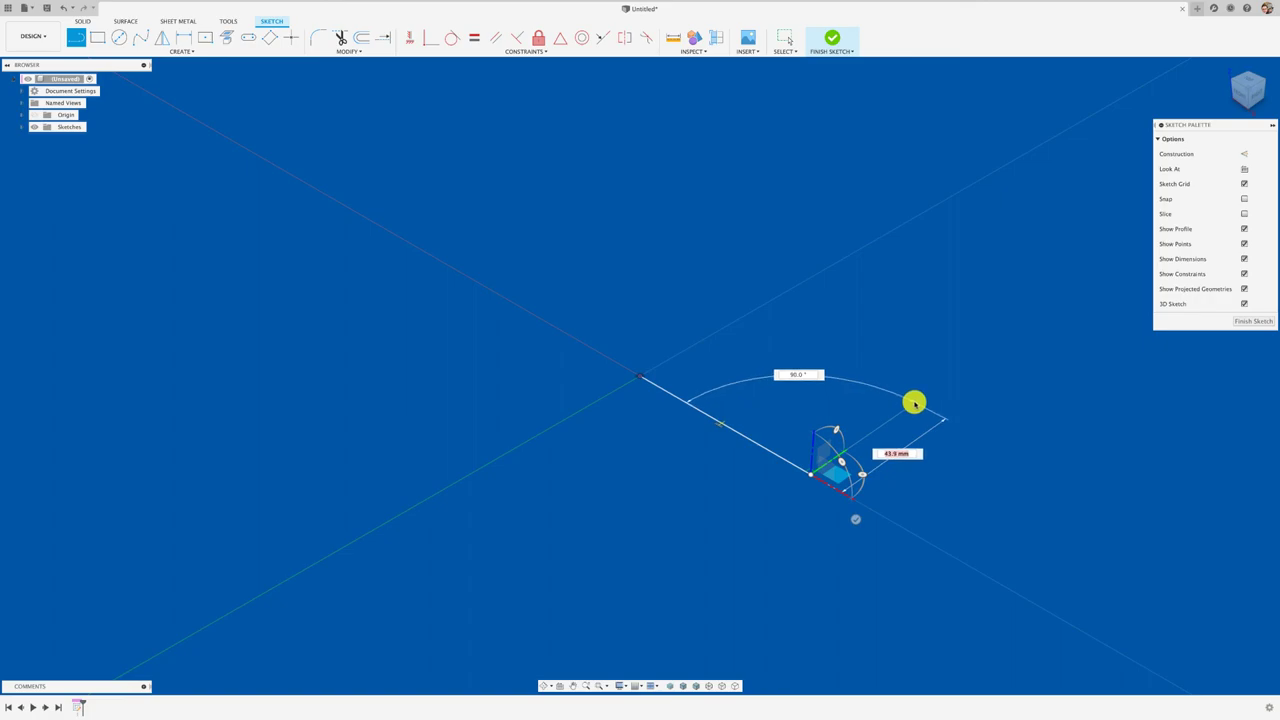
pyautogui.click(935, 388)
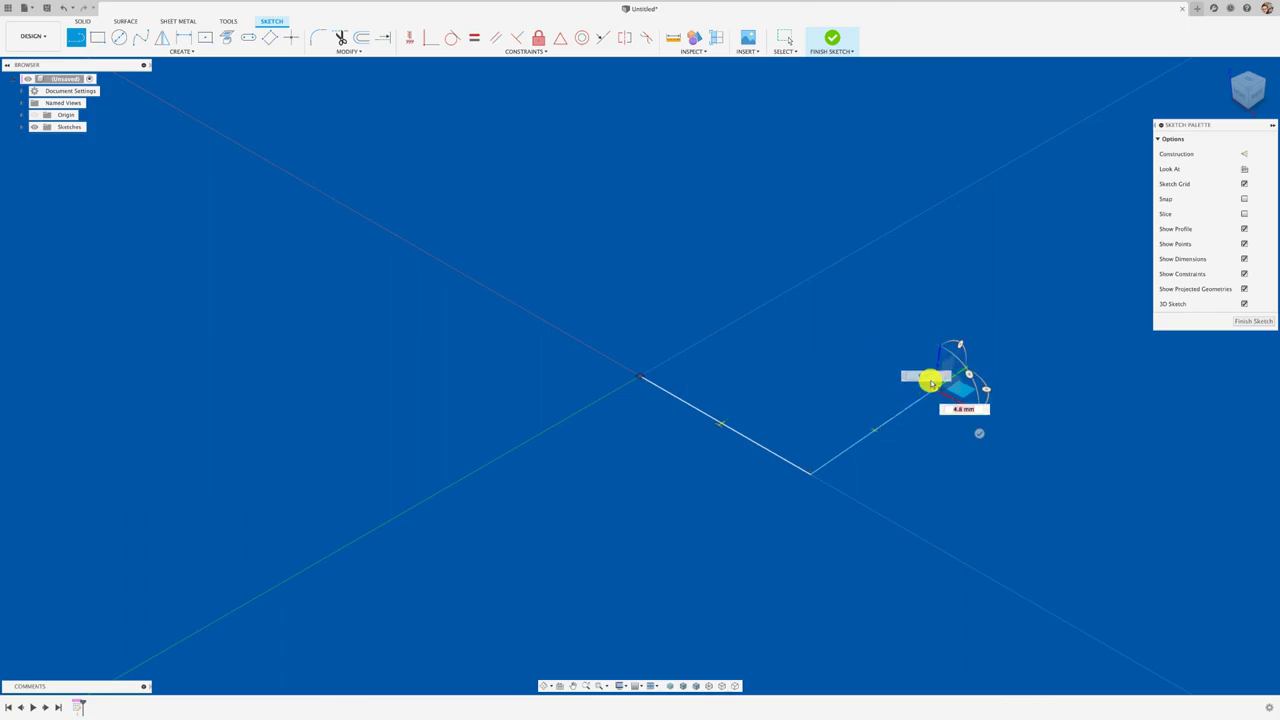
pyautogui.click(845, 340)
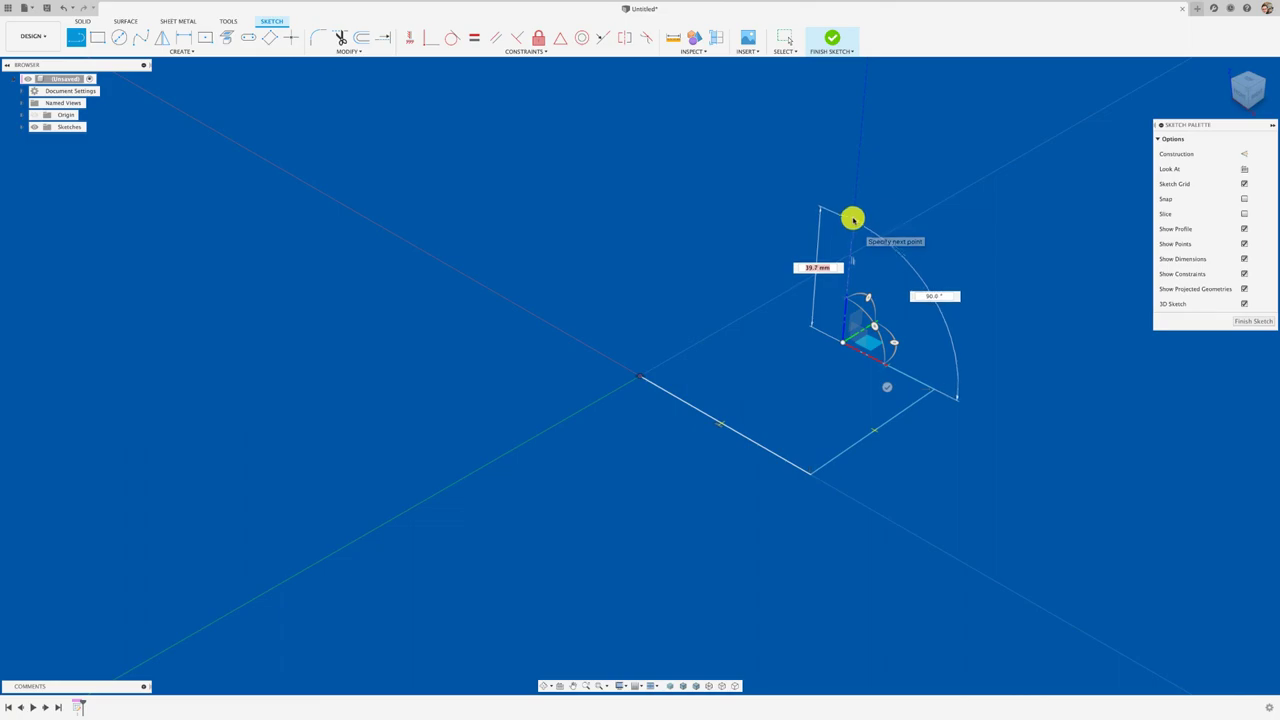
pyautogui.click(852, 207)
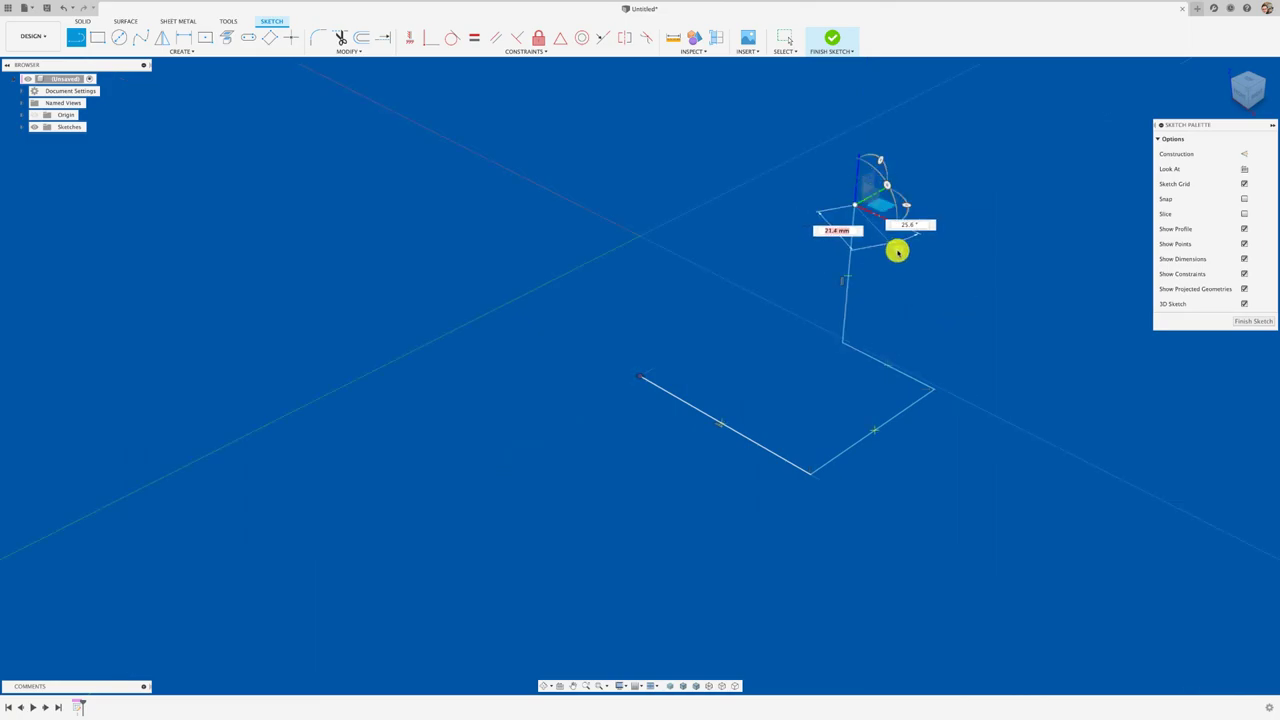
pyautogui.press('Escape')
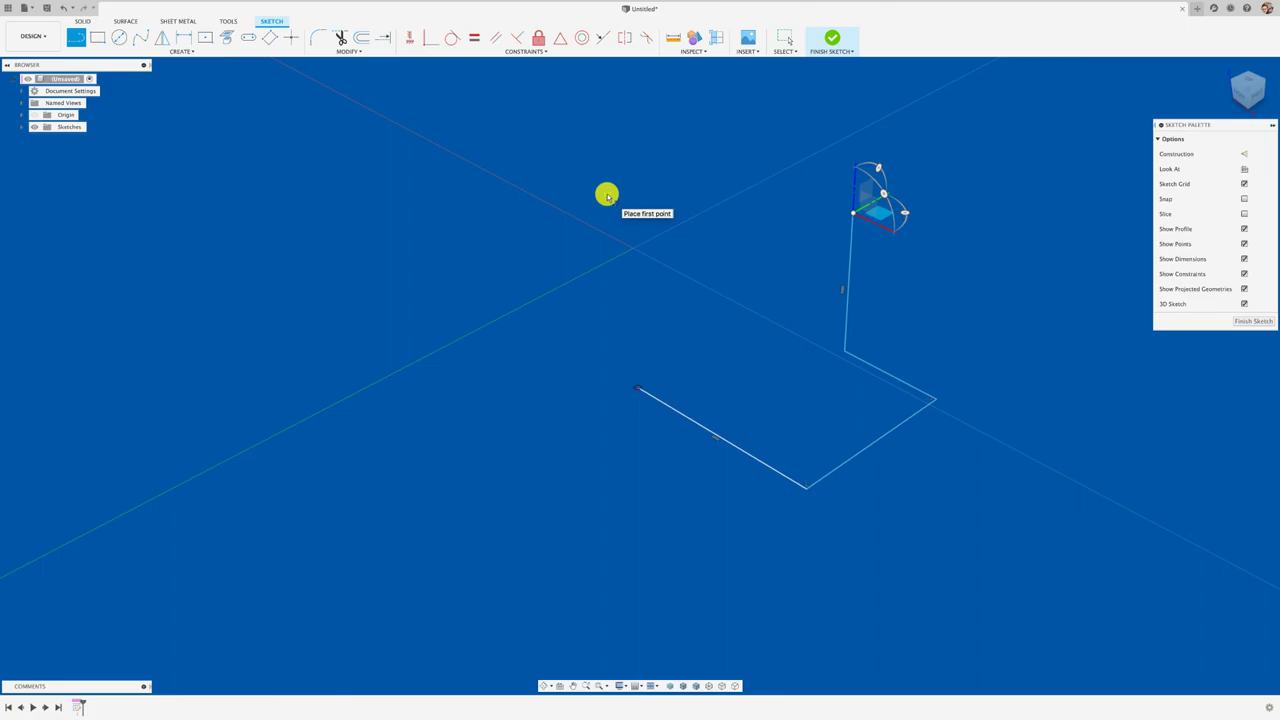
# Fillet the bottom, right and top corners of the line path at 14 mm, then finish the sketch.
pyautogui.click(318, 37)
pyautogui.click(795, 478)
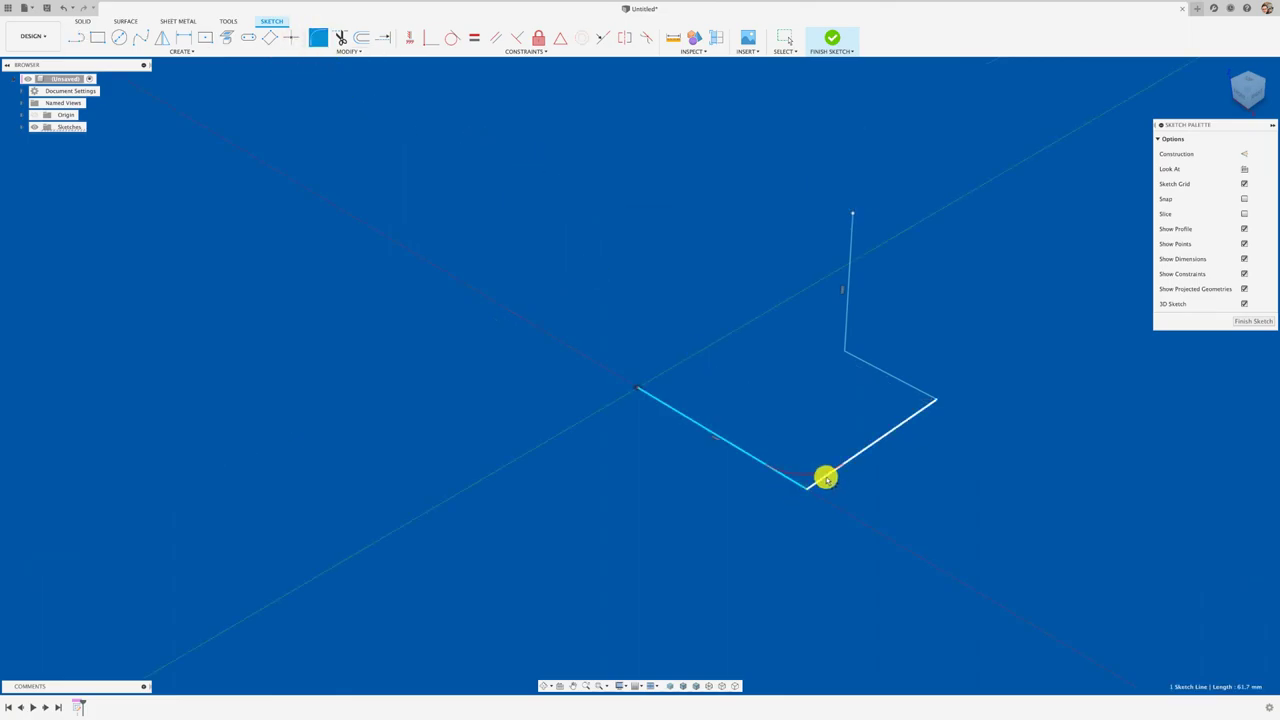
pyautogui.click(828, 471)
pyautogui.click(920, 391)
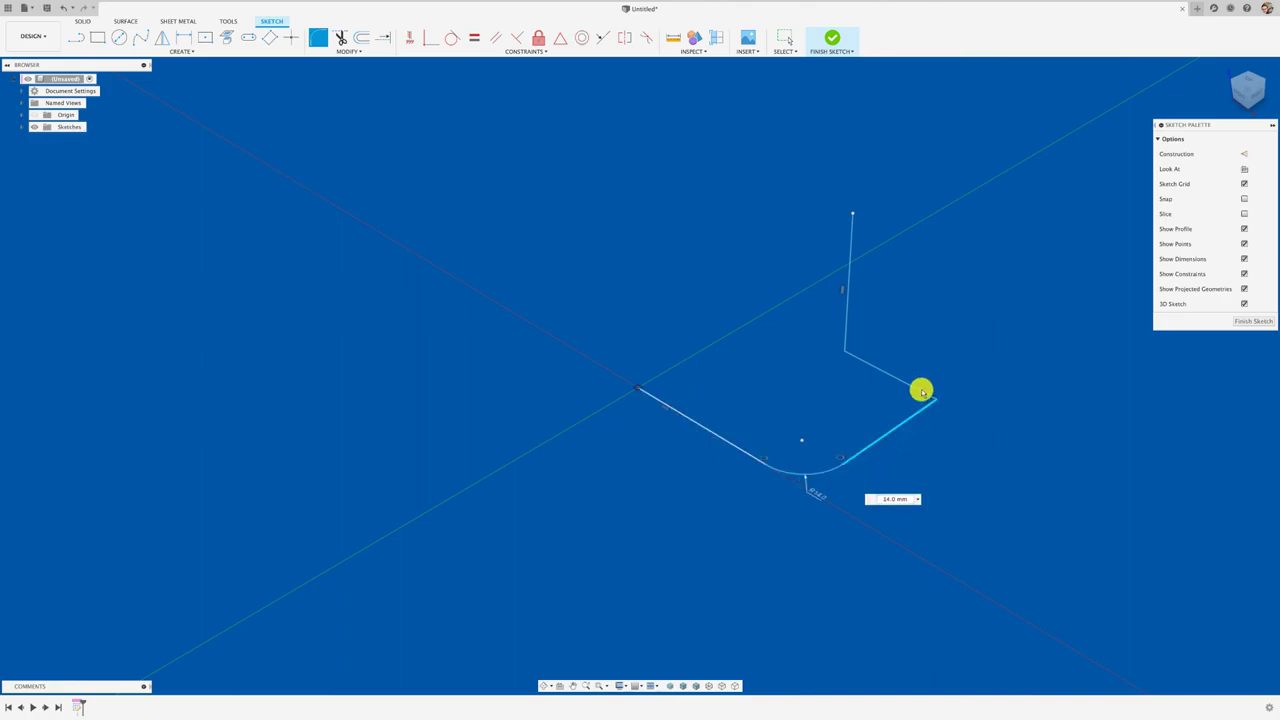
pyautogui.click(920, 405)
pyautogui.click(845, 340)
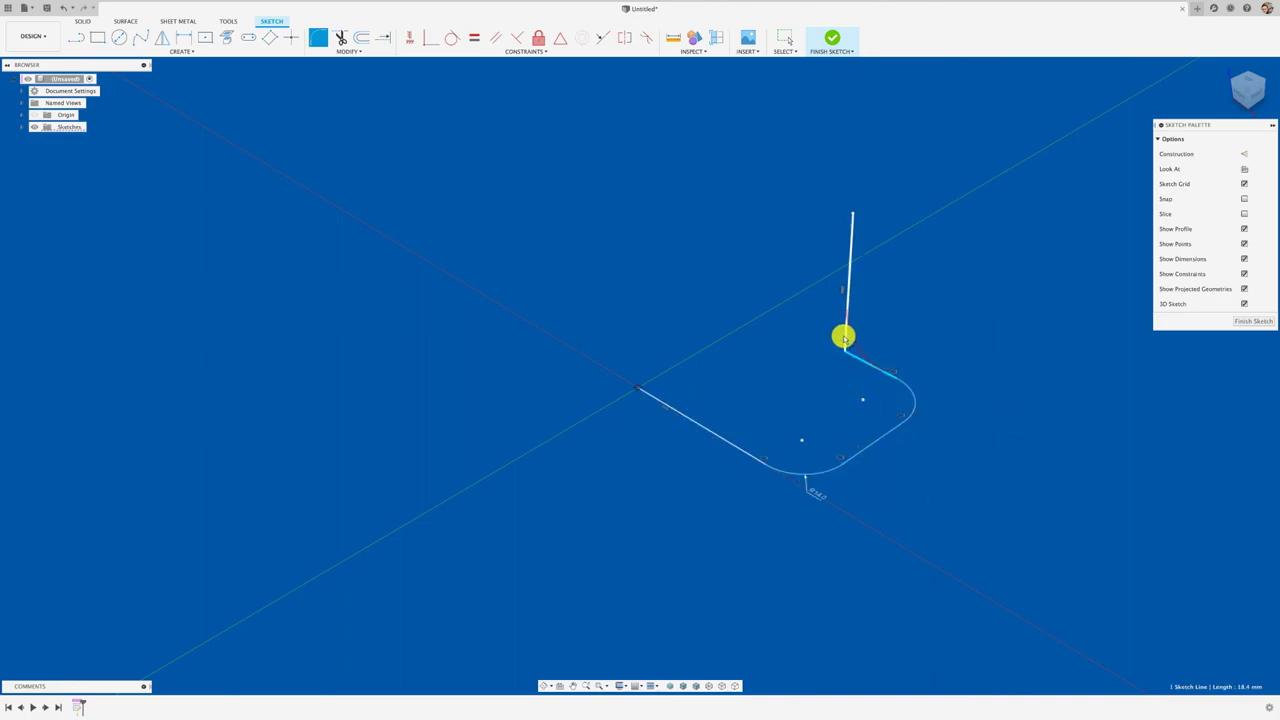
pyautogui.click(858, 362)
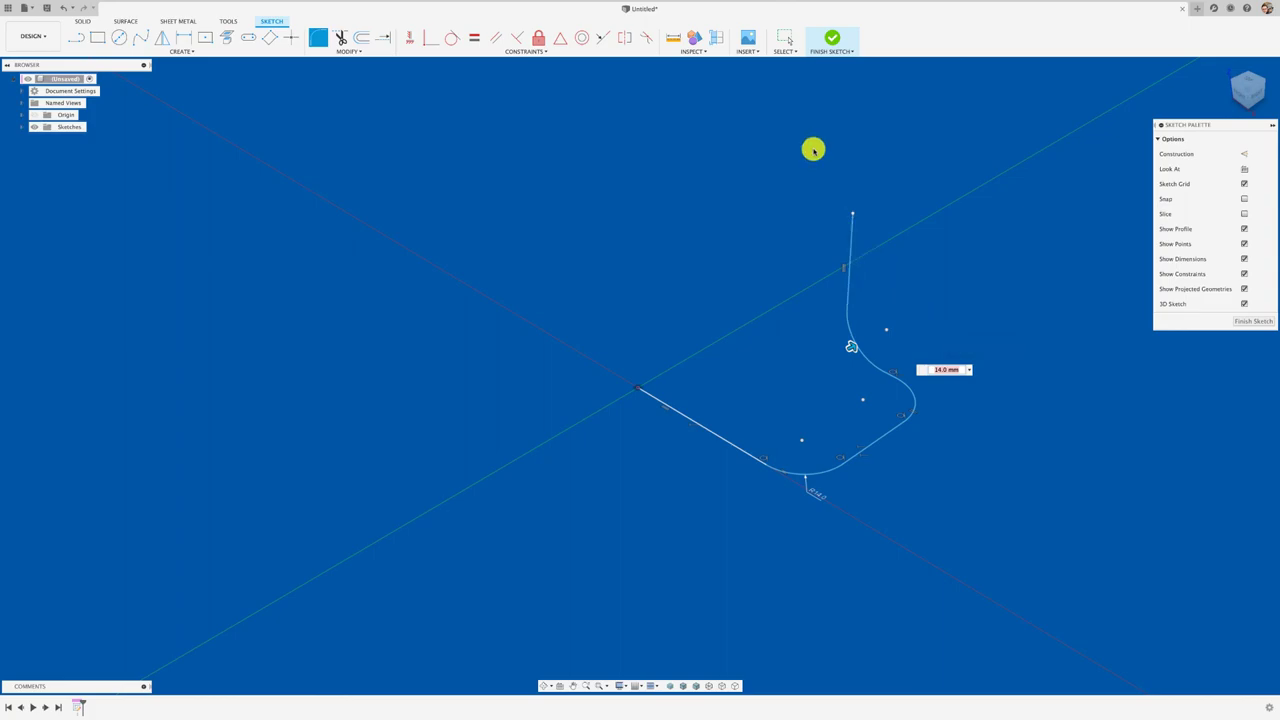
pyautogui.click(828, 42)
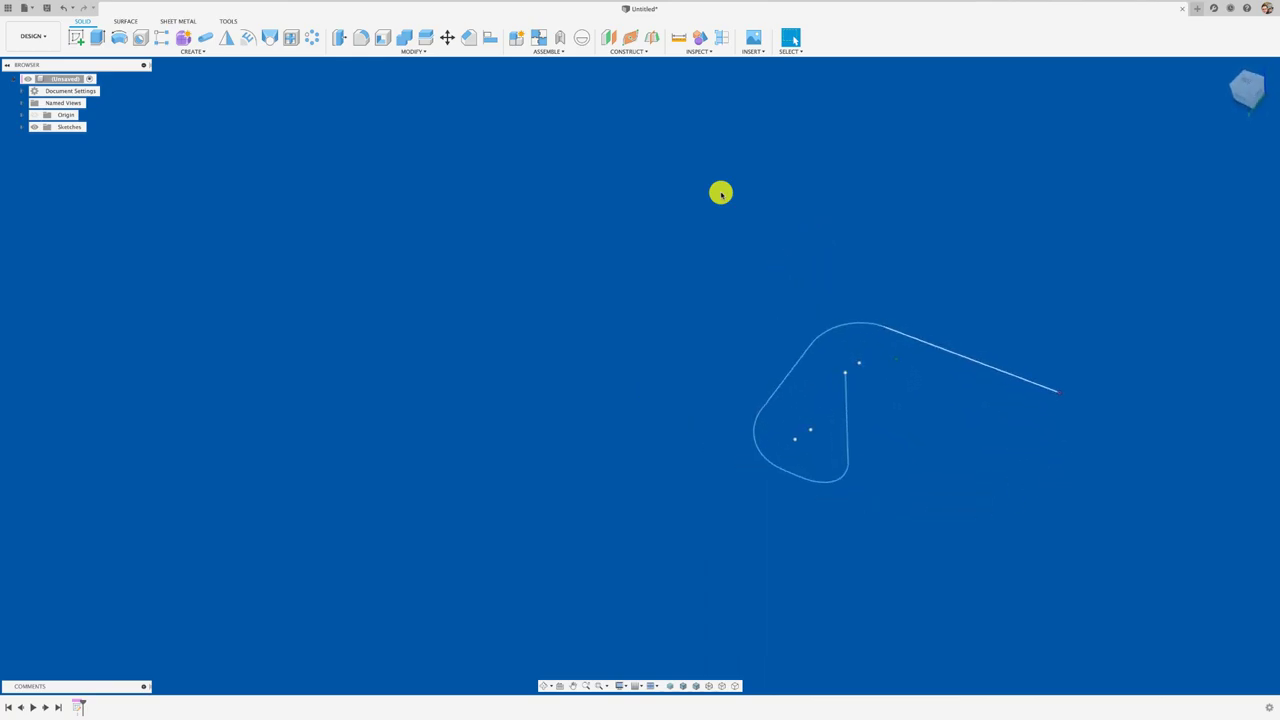
# Sweep a 5 mm circular pipe along the filleted sketch path as a new body, then start a new design.
pyautogui.click(205, 38)
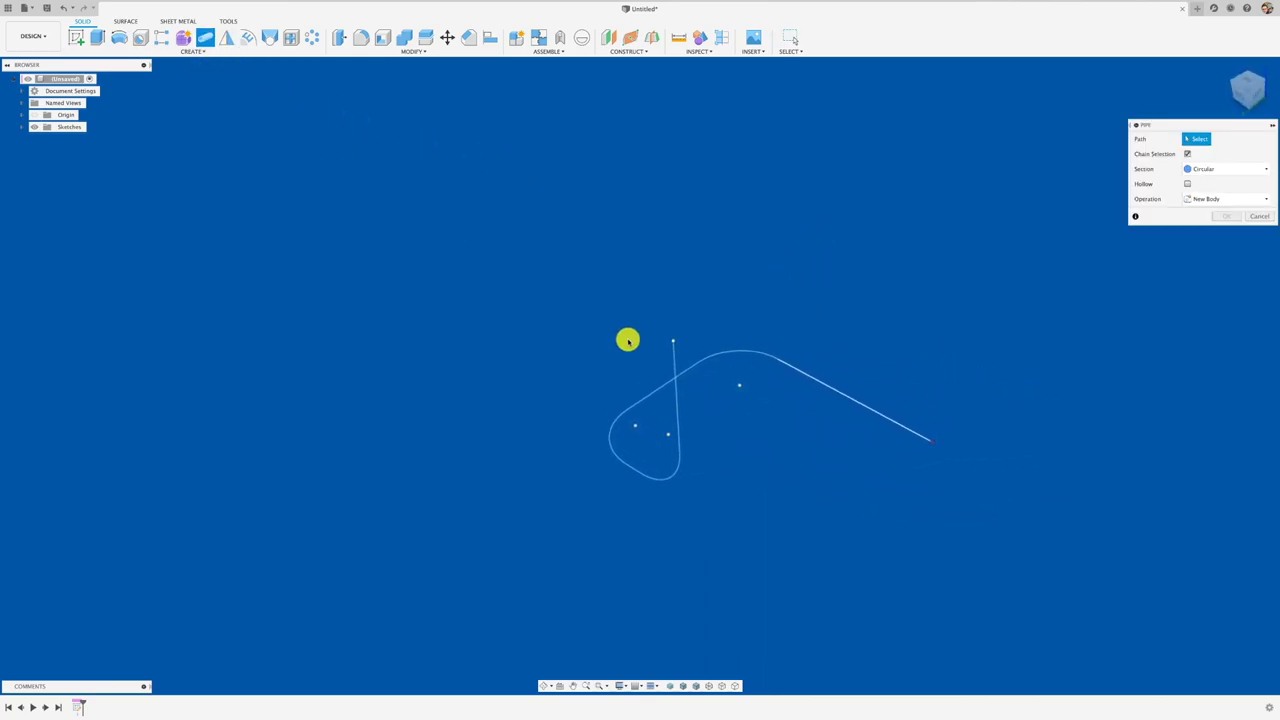
pyautogui.click(676, 362)
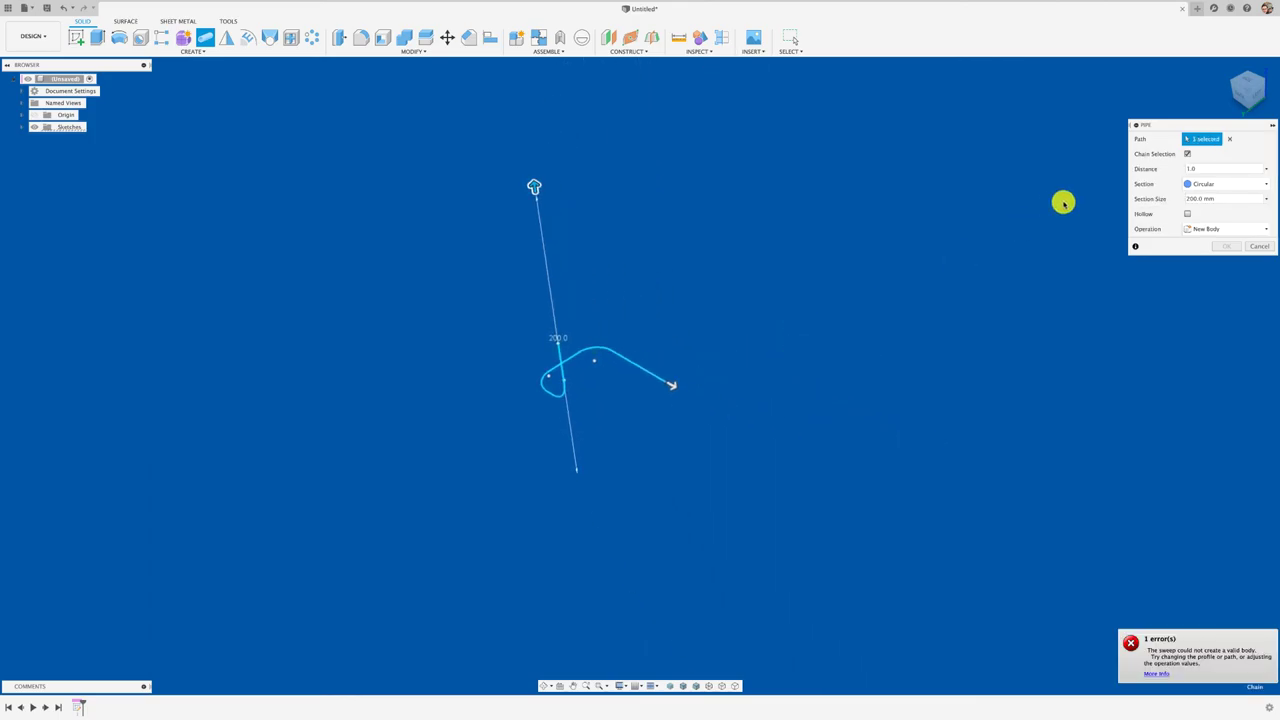
pyautogui.moveTo(1206, 124); pyautogui.dragTo(935, 121)
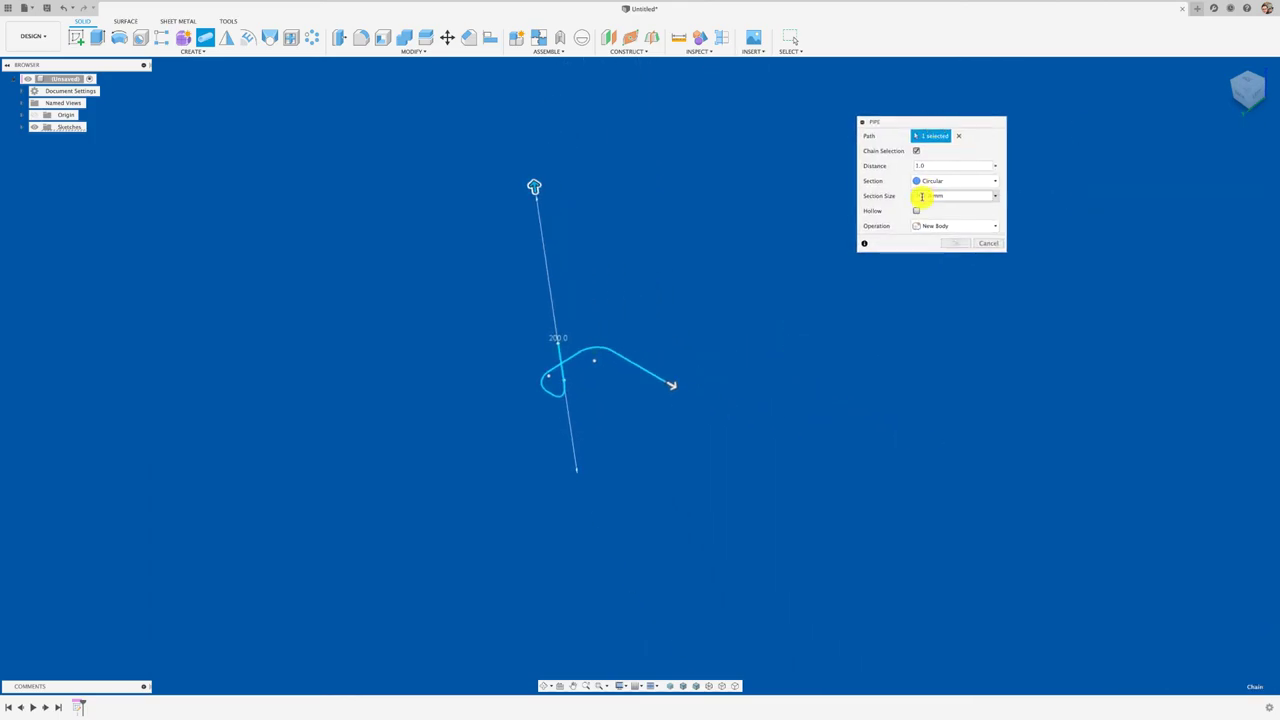
pyautogui.moveTo(949, 196); pyautogui.dragTo(890, 196)
pyautogui.write('5')
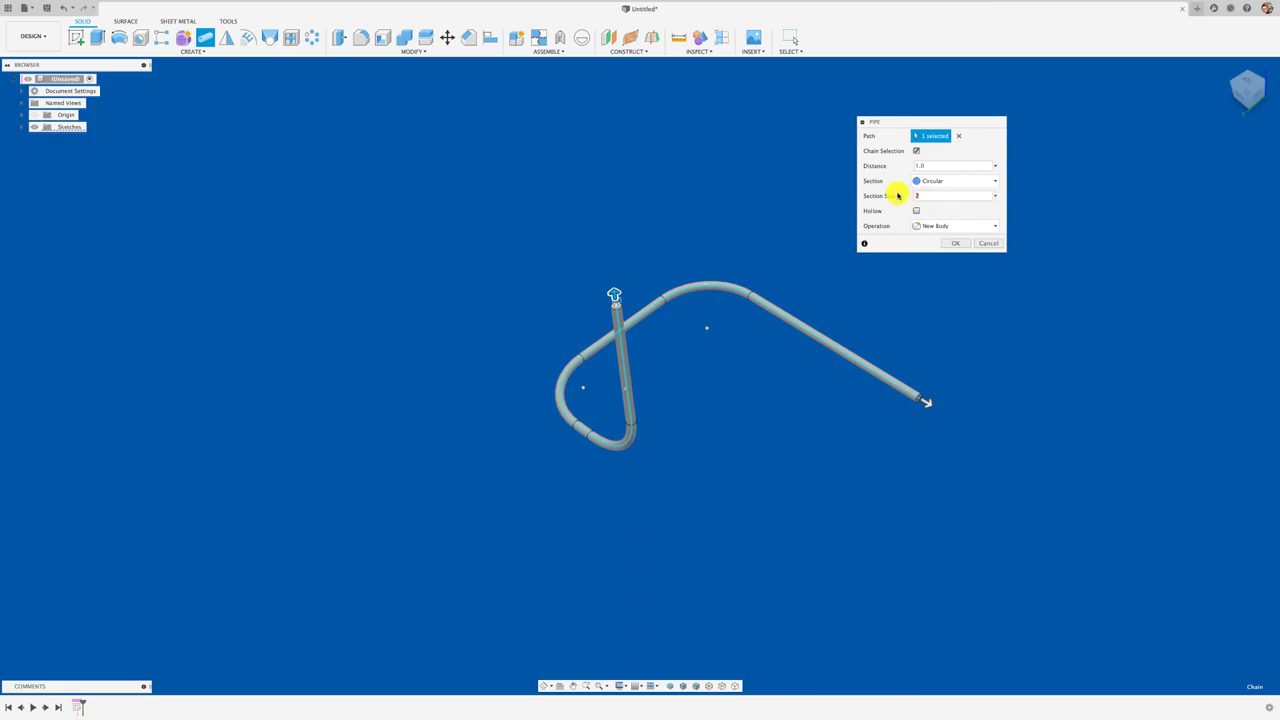
pyautogui.click(953, 244)
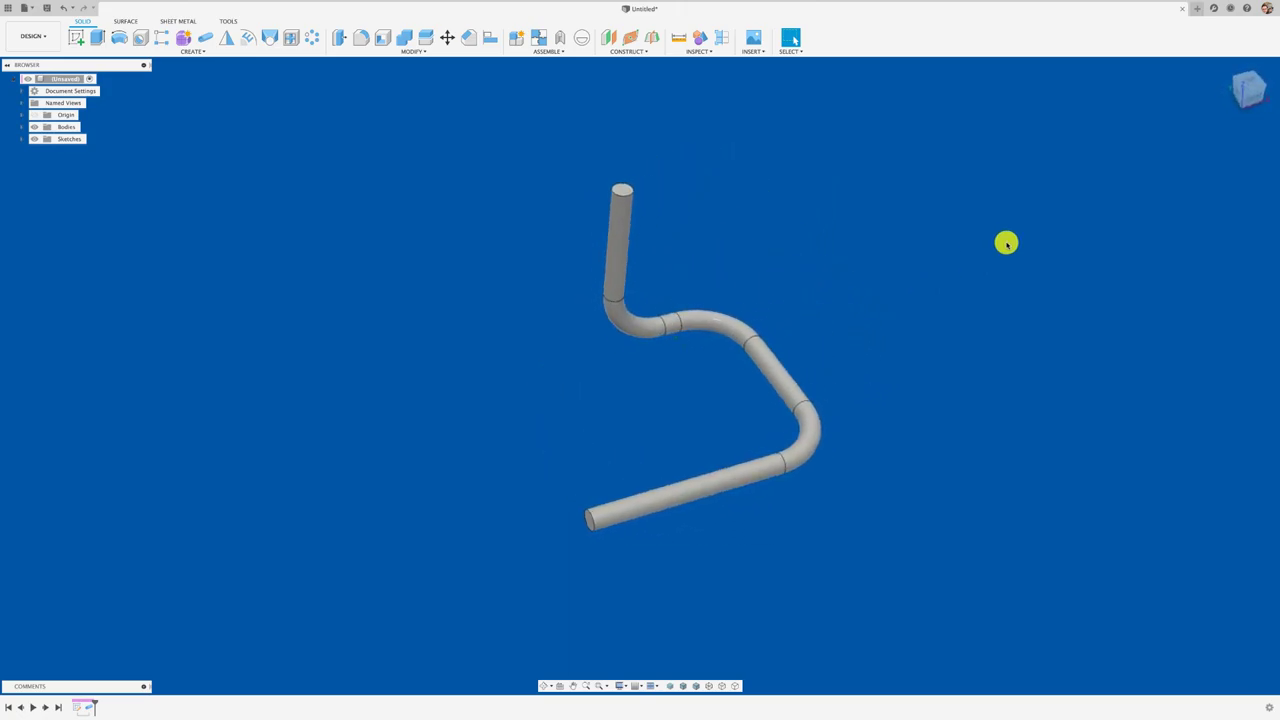
pyautogui.click(1198, 16)
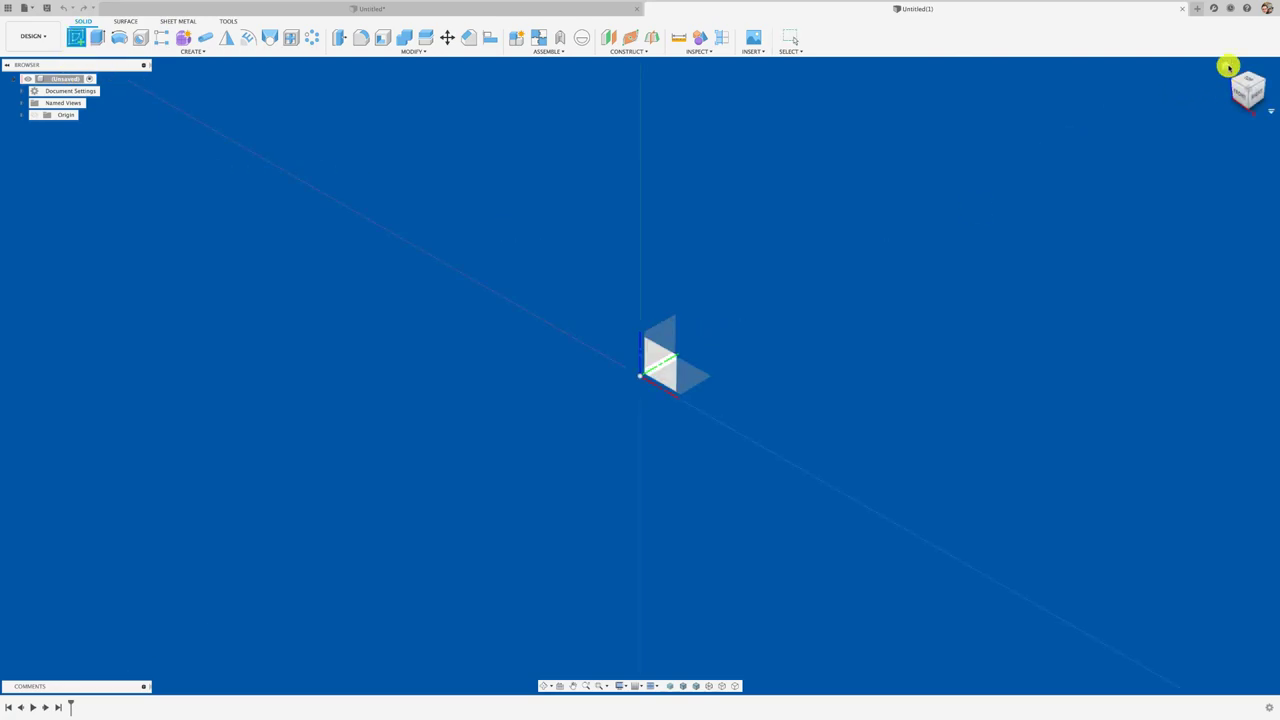
# Start a sketch and draw a first line from the origin plus a 60 mm second line.
pyautogui.click(658, 362)
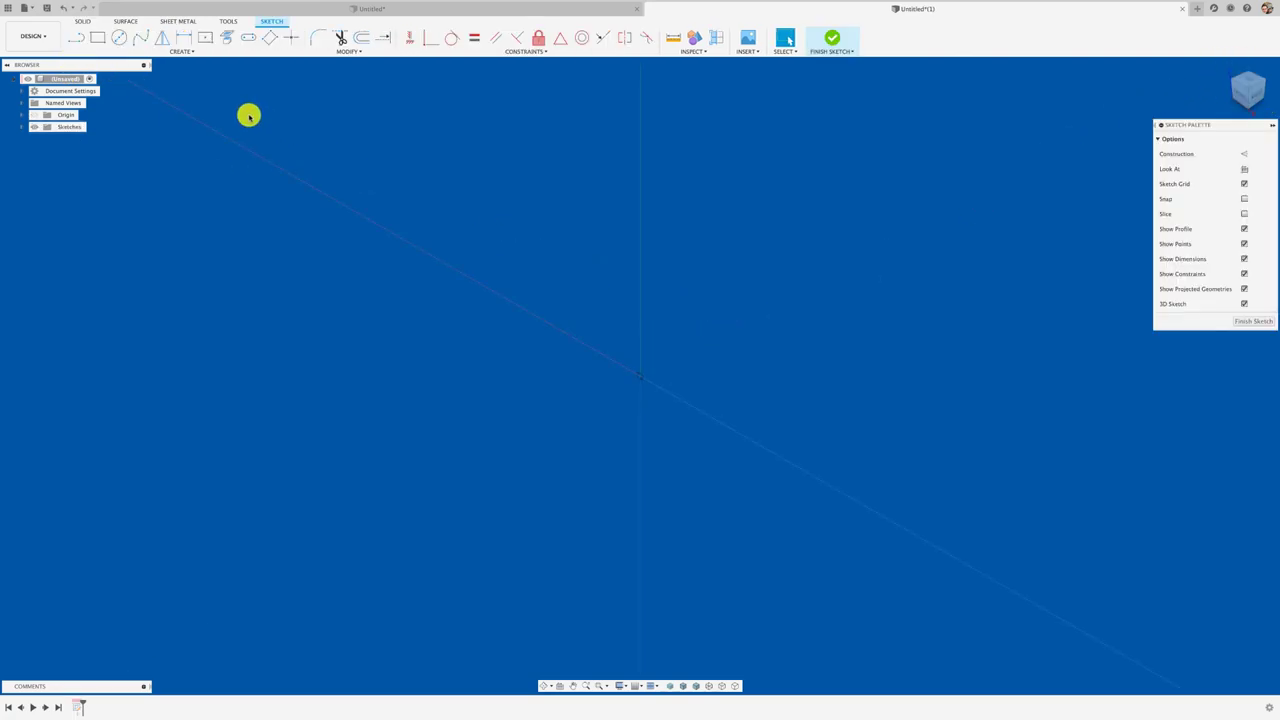
pyautogui.press('l')
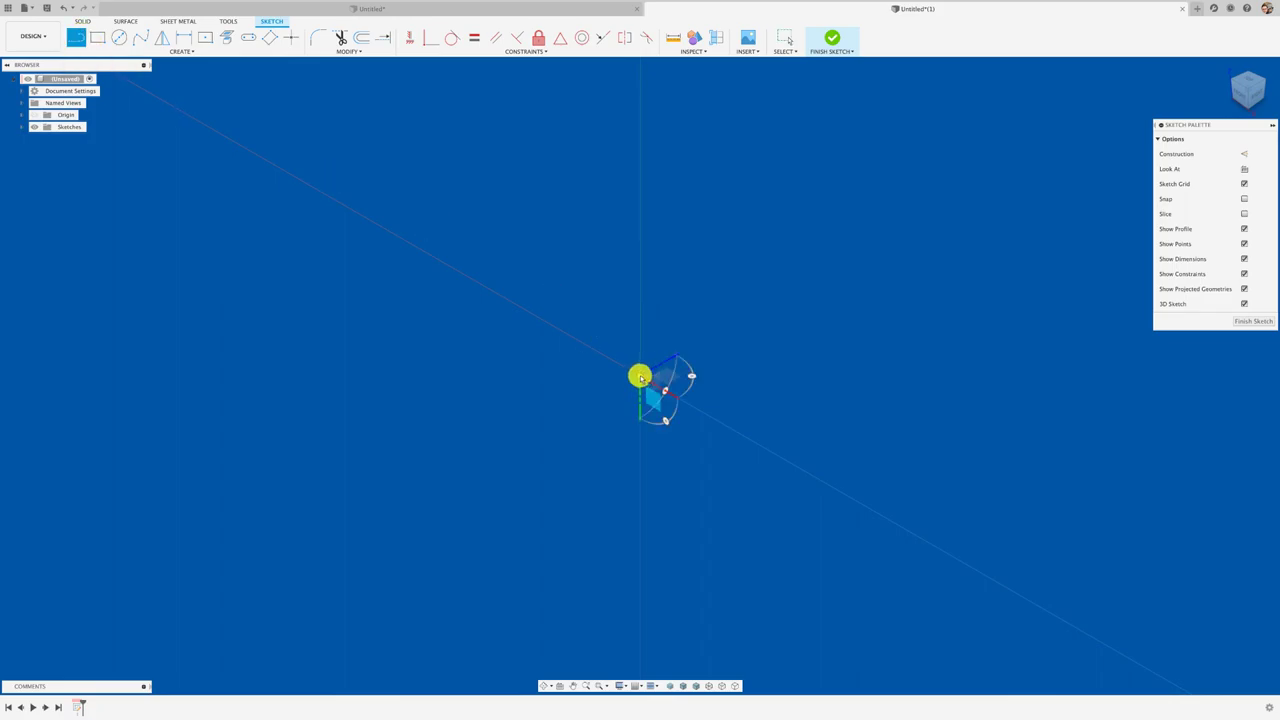
pyautogui.click(640, 377)
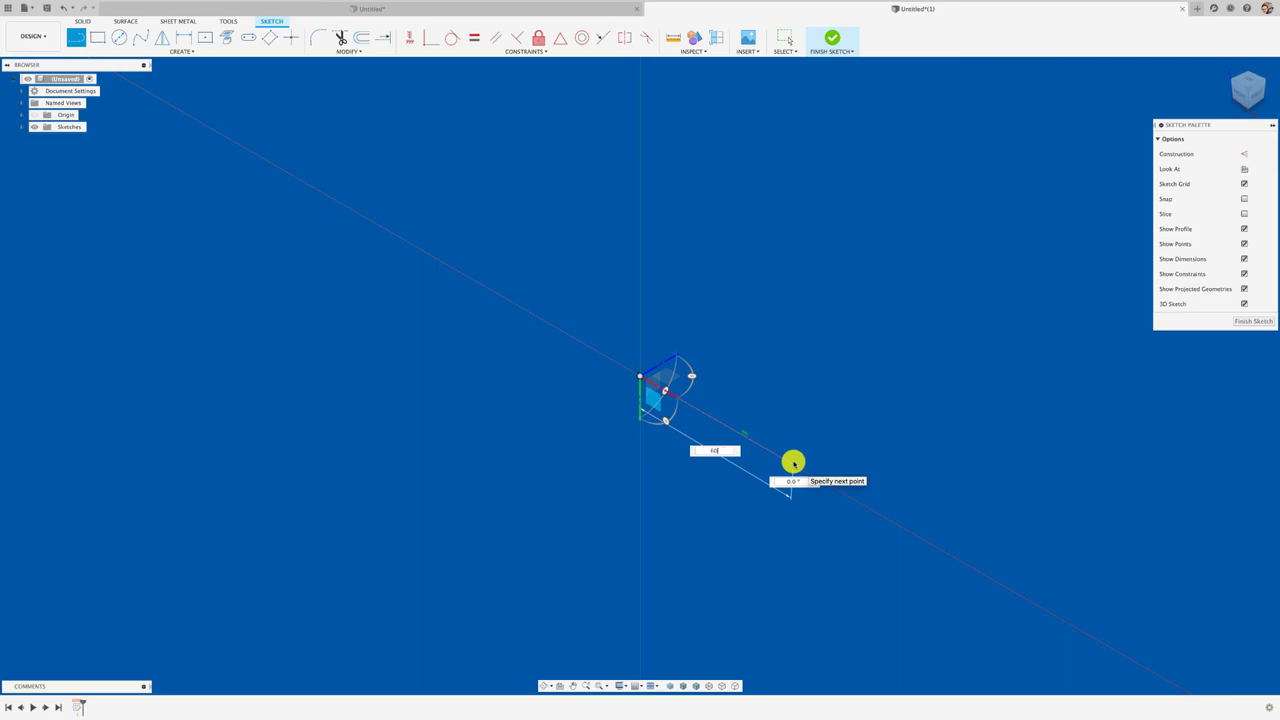
pyautogui.doubleClick(793, 462)
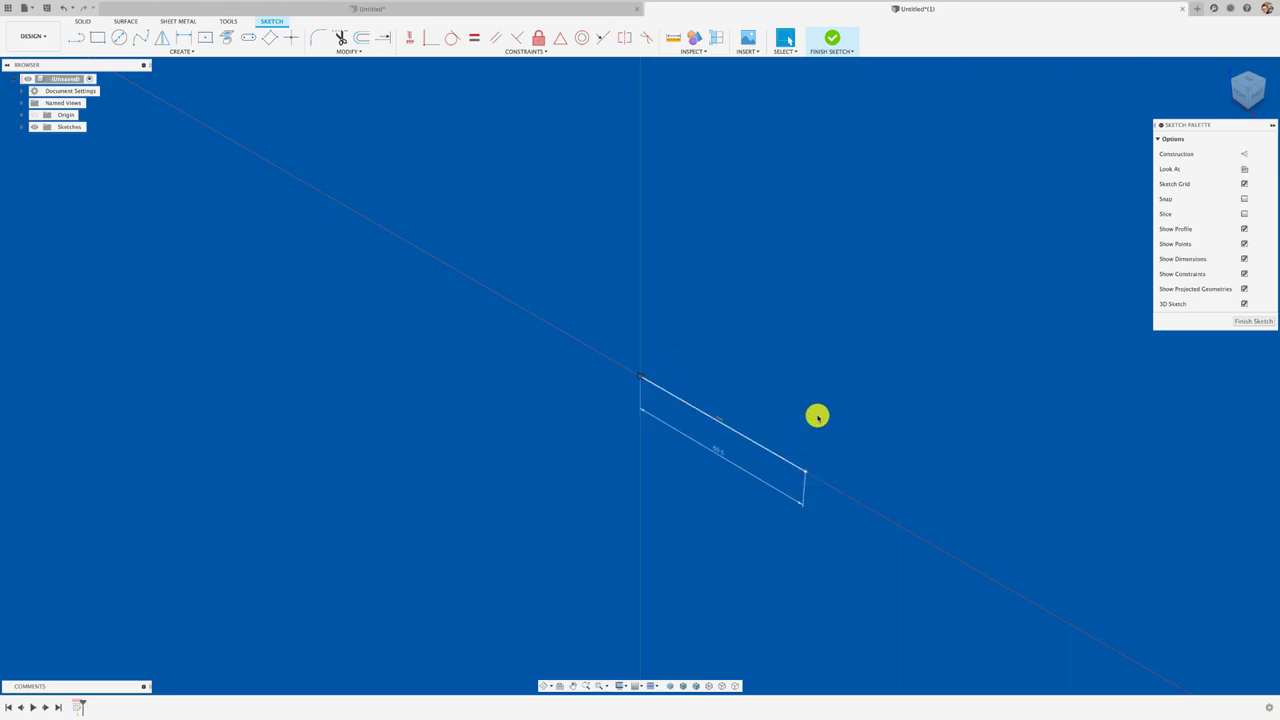
pyautogui.press('l')
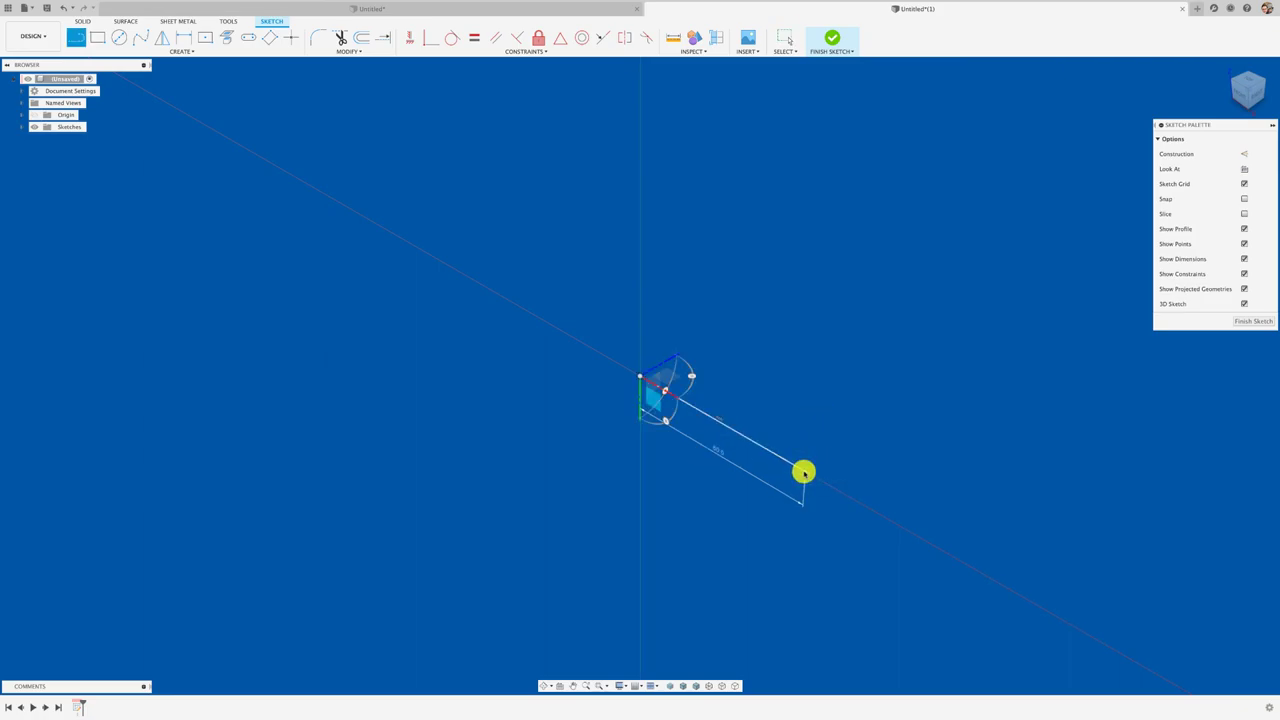
pyautogui.click(804, 472)
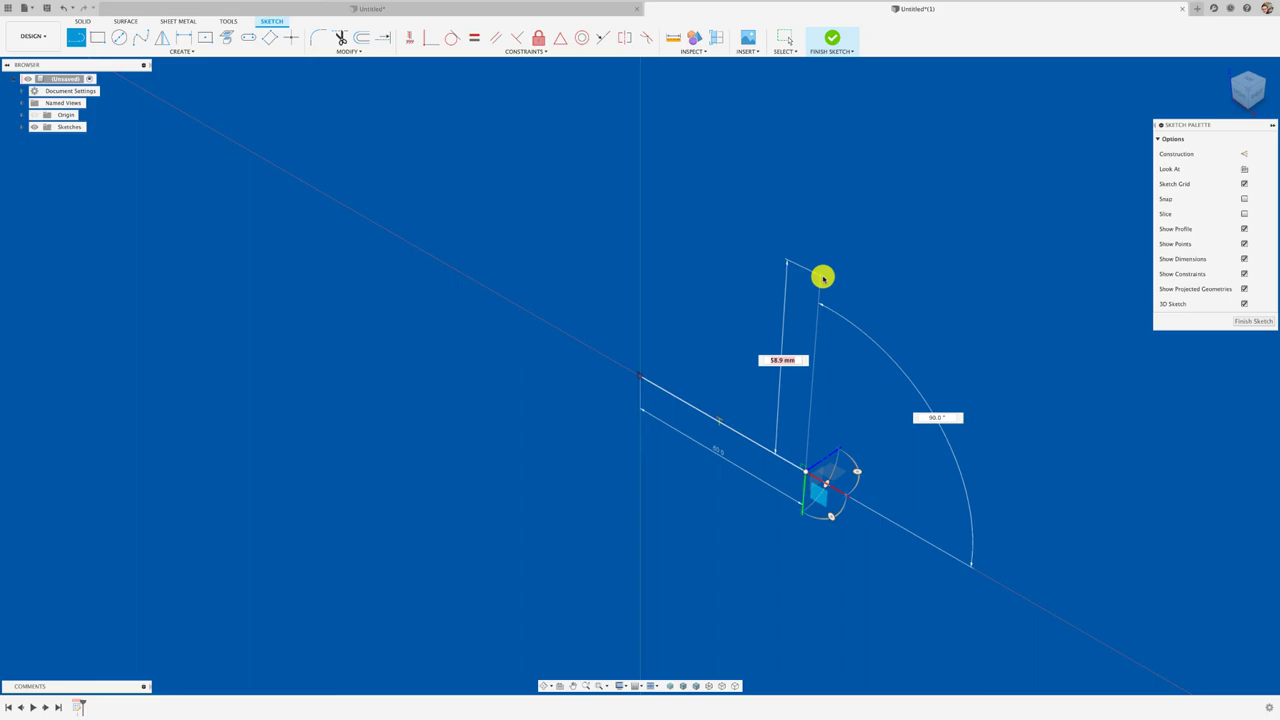
pyautogui.press('Return')
pyautogui.press('Escape')
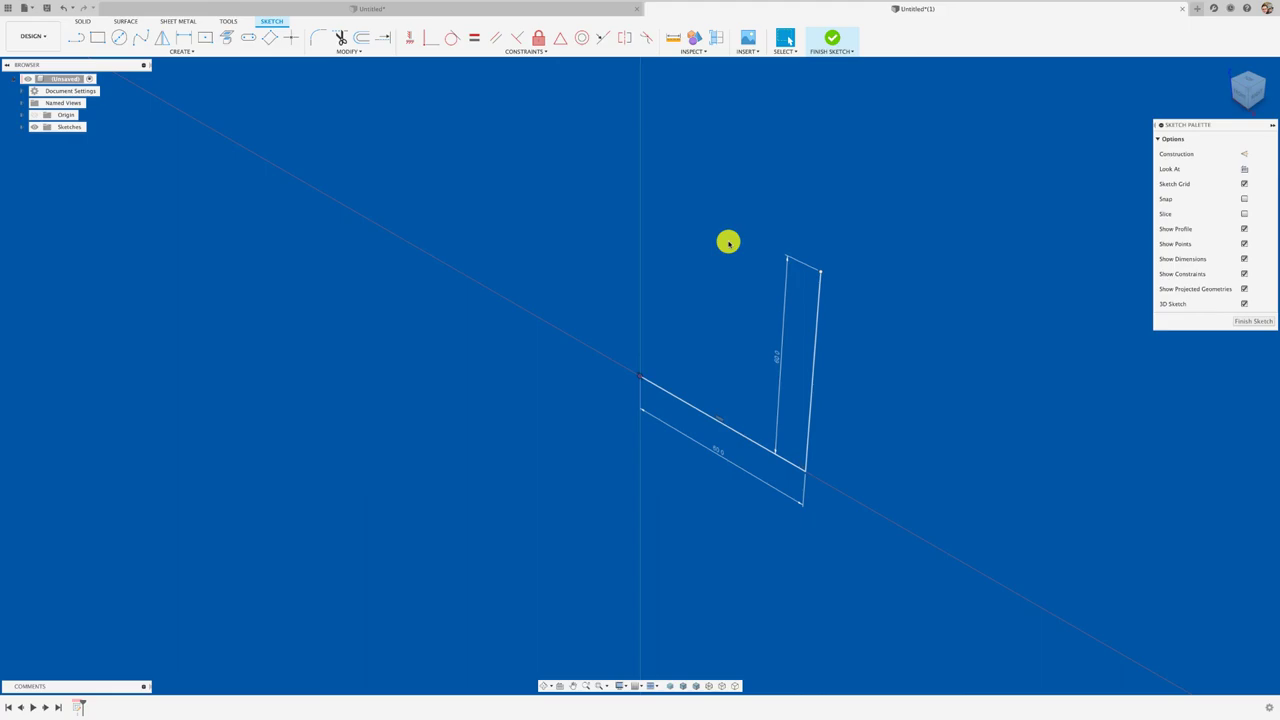
# Draw the top line going up to the left and set its length equal to d1.
pyautogui.press('l')
pyautogui.moveTo(821, 272); pyautogui.dragTo(684, 210)
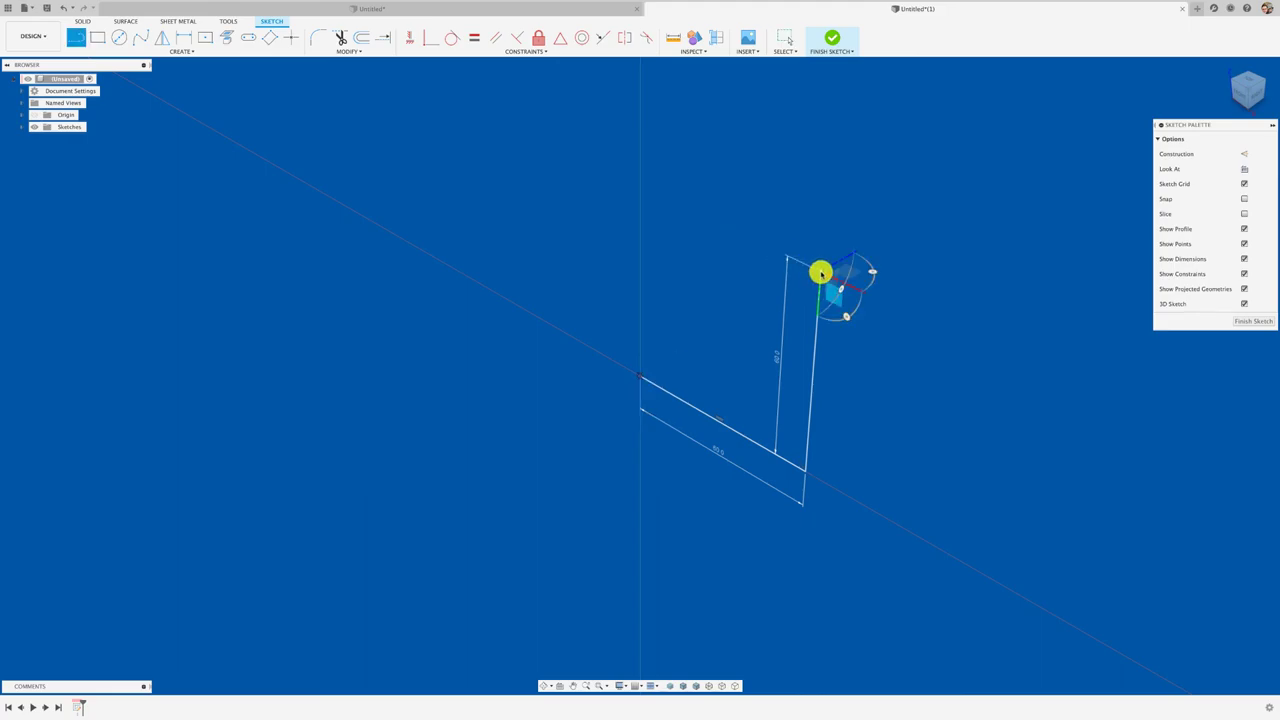
pyautogui.click(684, 210)
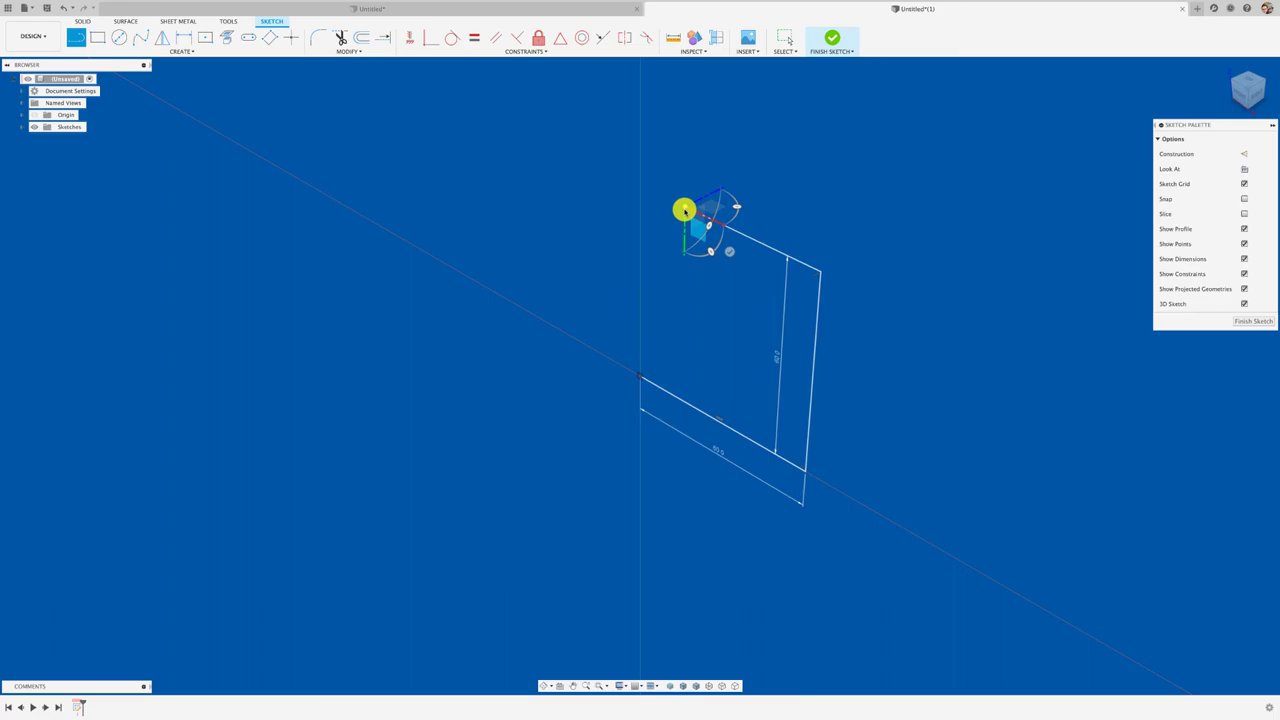
pyautogui.press('d')
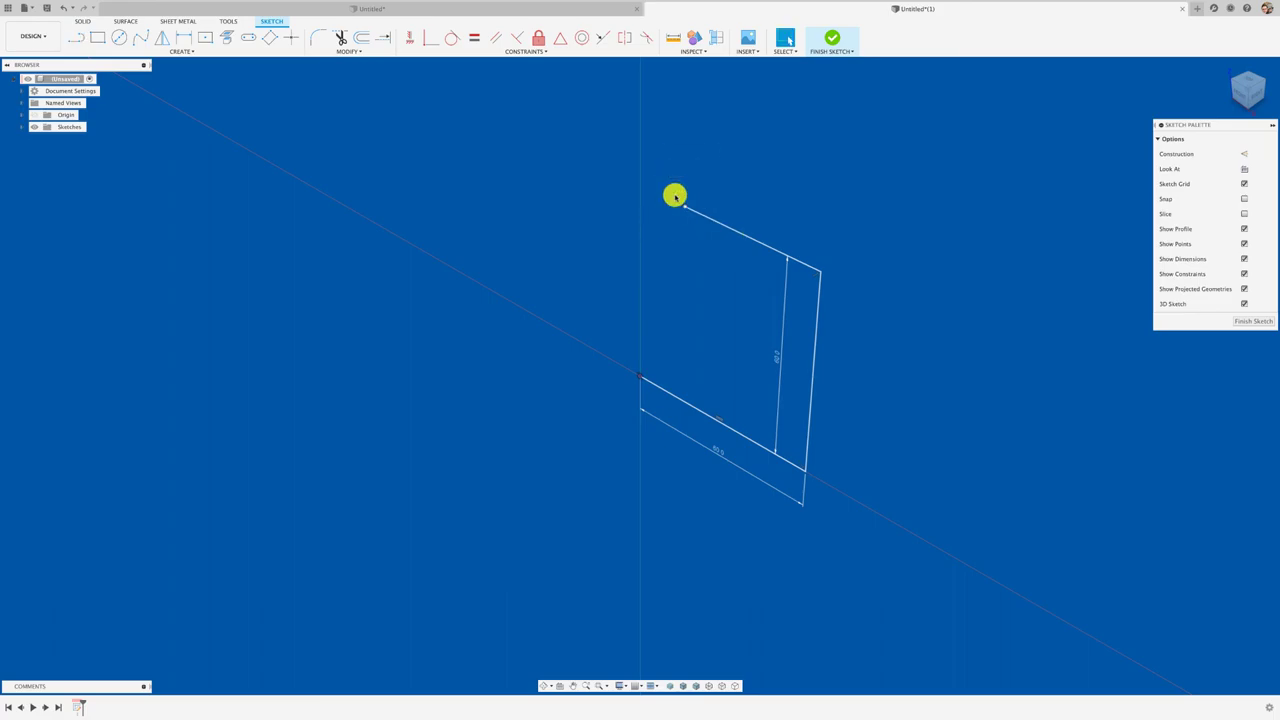
pyautogui.click(749, 238)
pyautogui.click(778, 221)
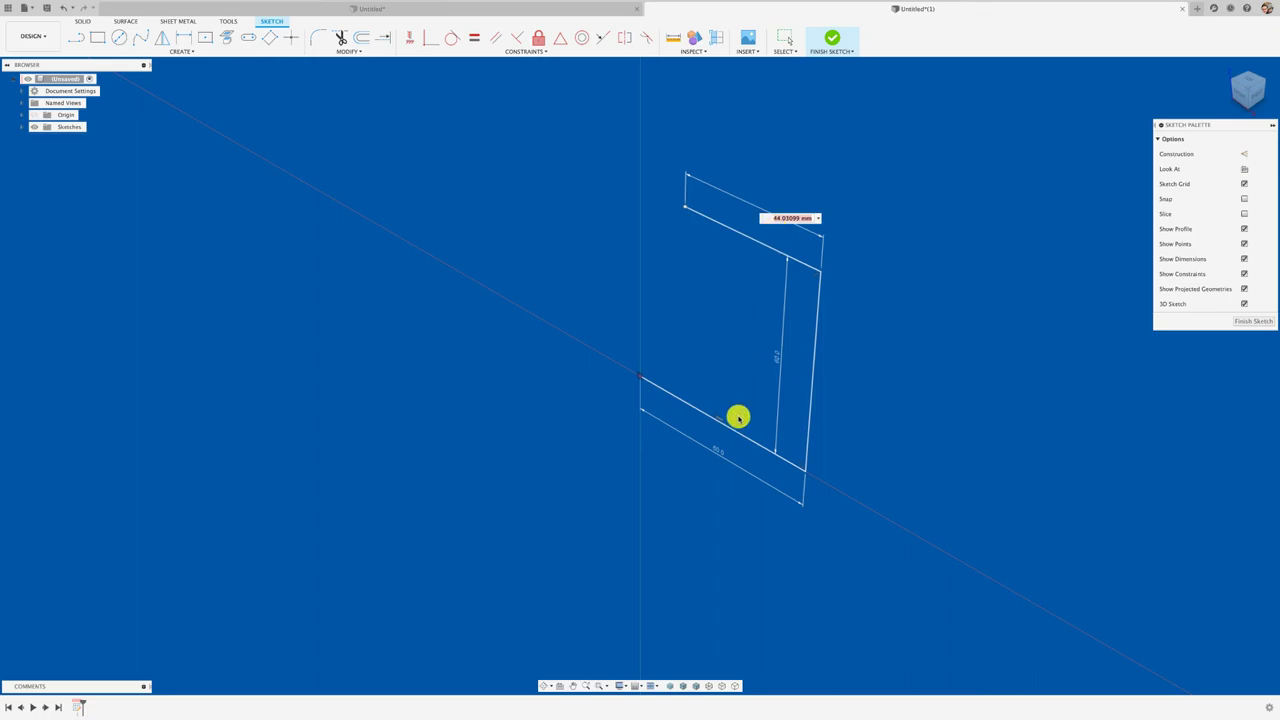
pyautogui.click(720, 452)
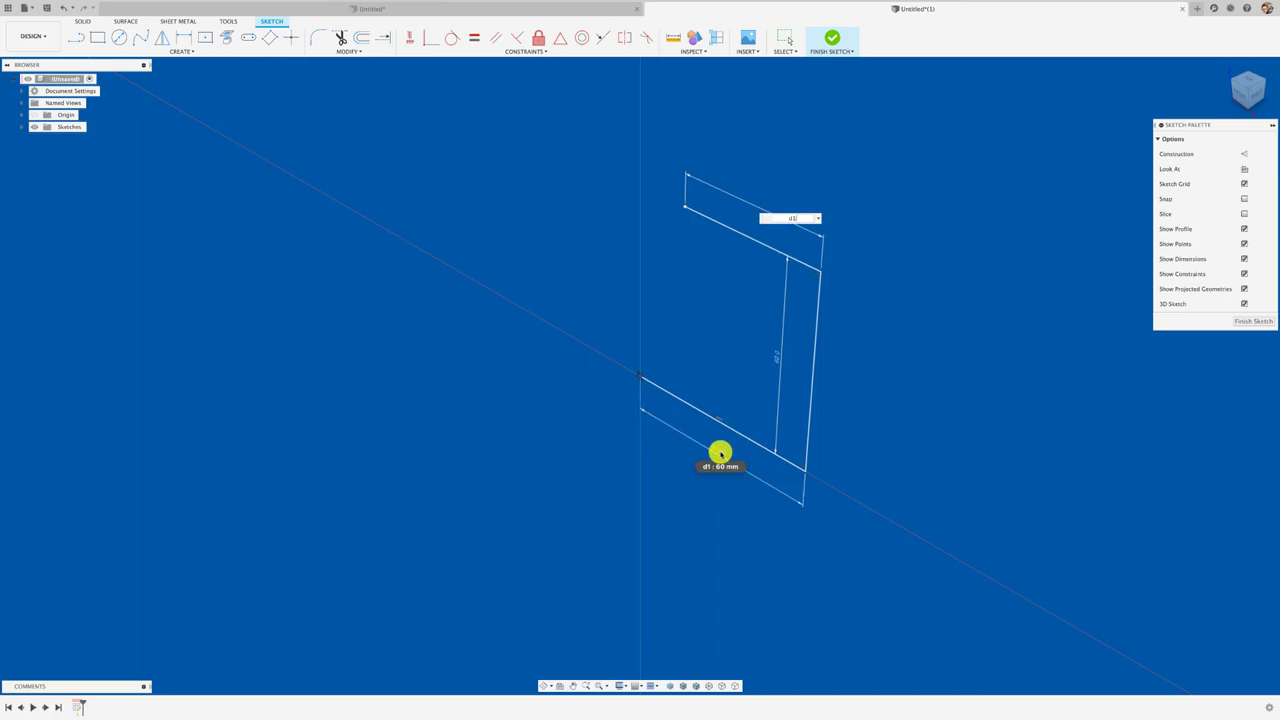
pyautogui.press('Return')
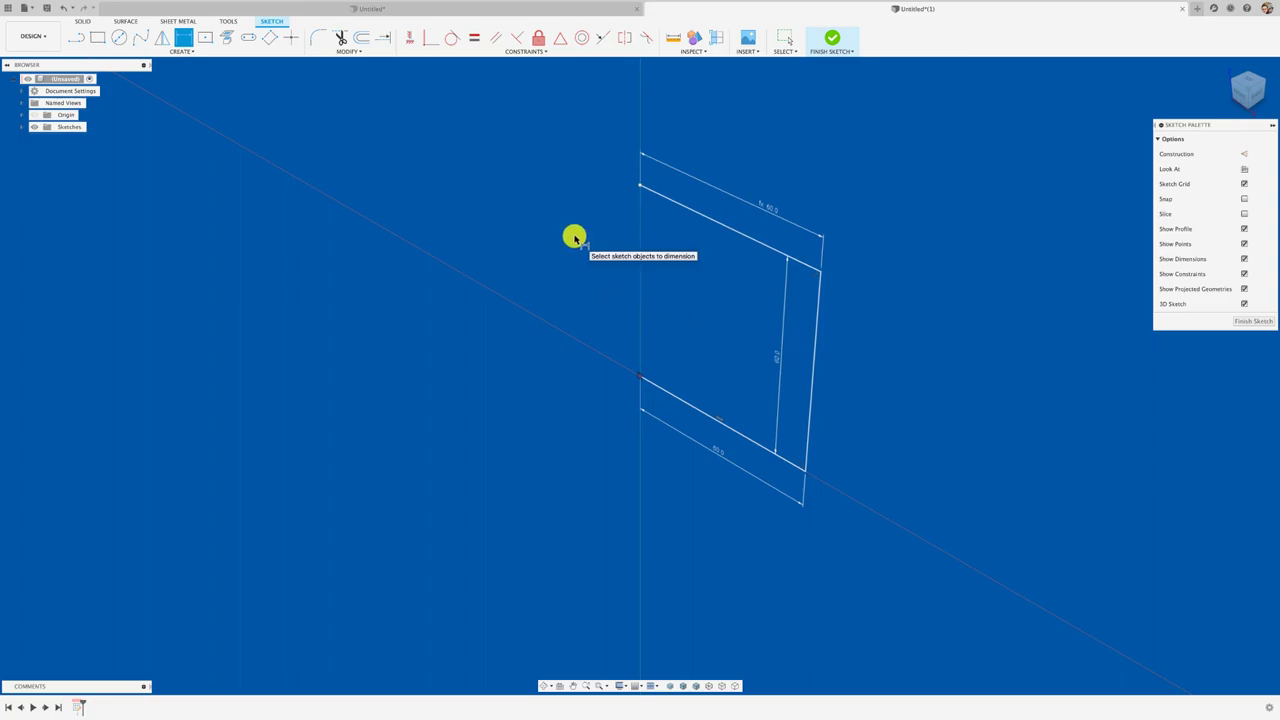
# Add a 40 mm line from the top-left corner and recenter the view to a standard orientation.
pyautogui.press('l')
pyautogui.click(640, 185)
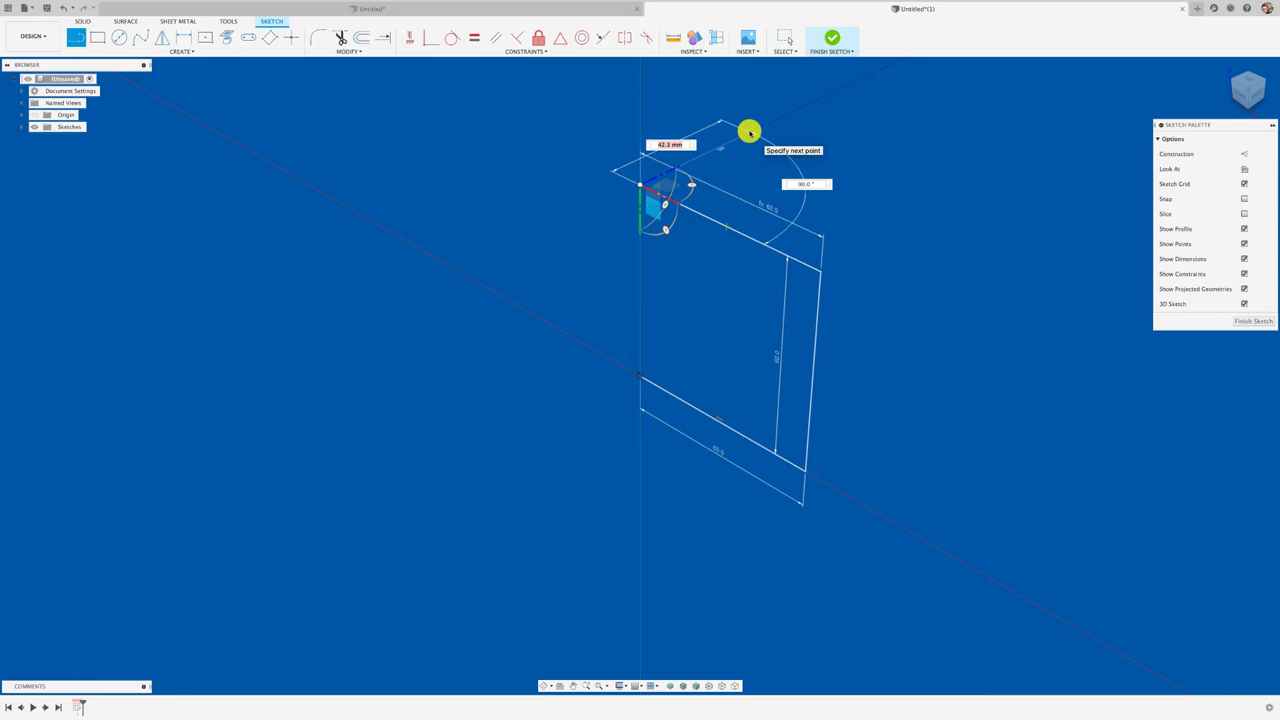
pyautogui.write('40')
pyautogui.press('Return')
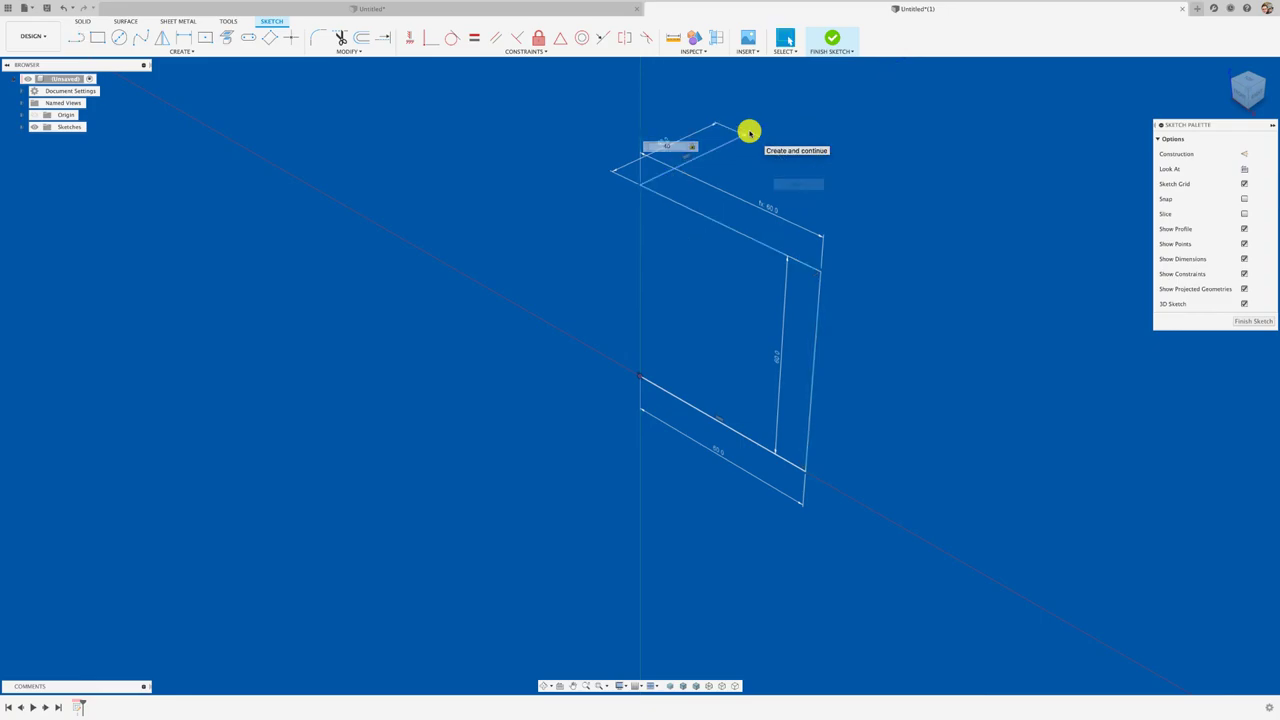
pyautogui.press('Escape')
pyautogui.moveTo(751, 222); pyautogui.dragTo(740, 380, button='middle')
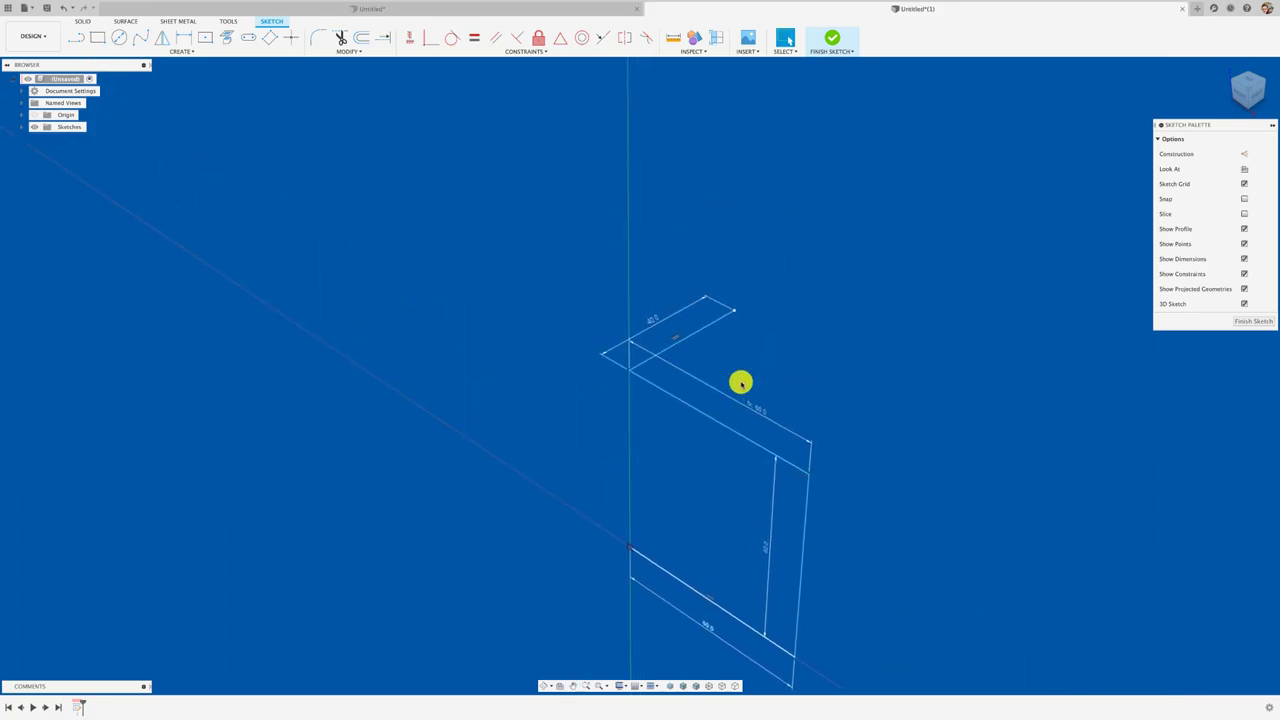
pyautogui.keyDown('shift'); pyautogui.moveTo(738, 299); pyautogui.dragTo(983, 206, button='middle'); pyautogui.keyUp('shift')
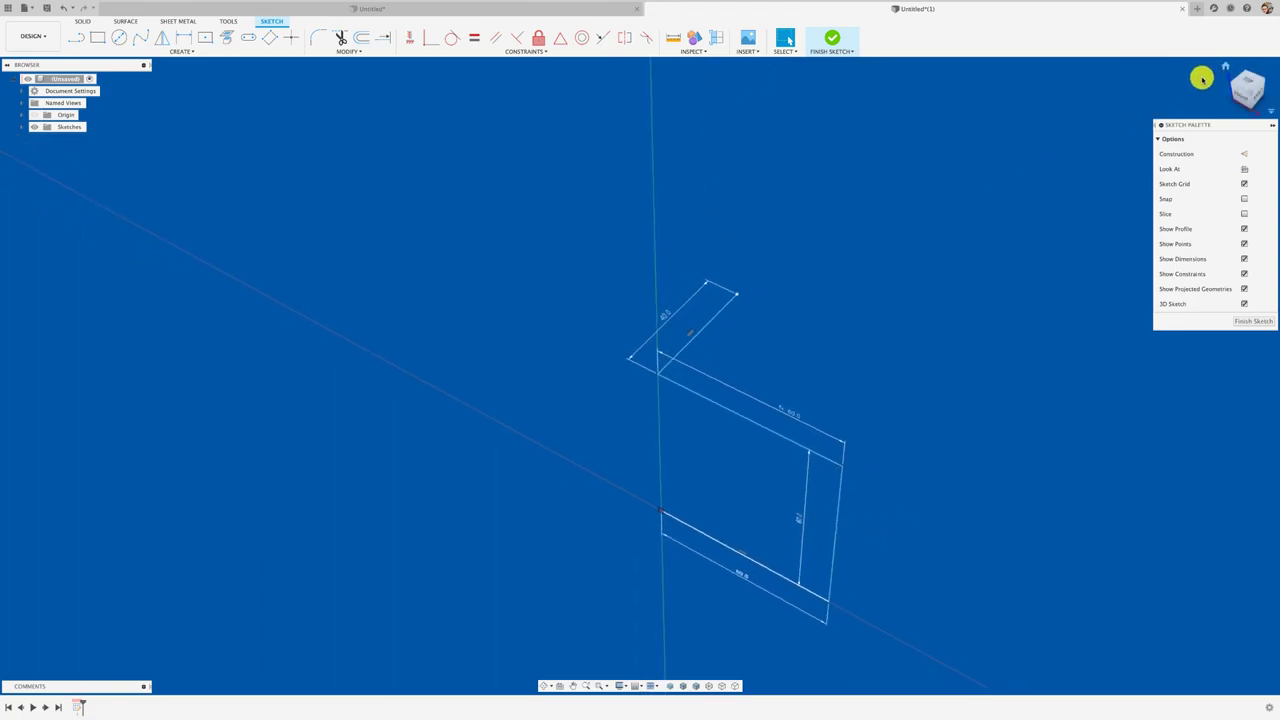
pyautogui.click(1225, 67)
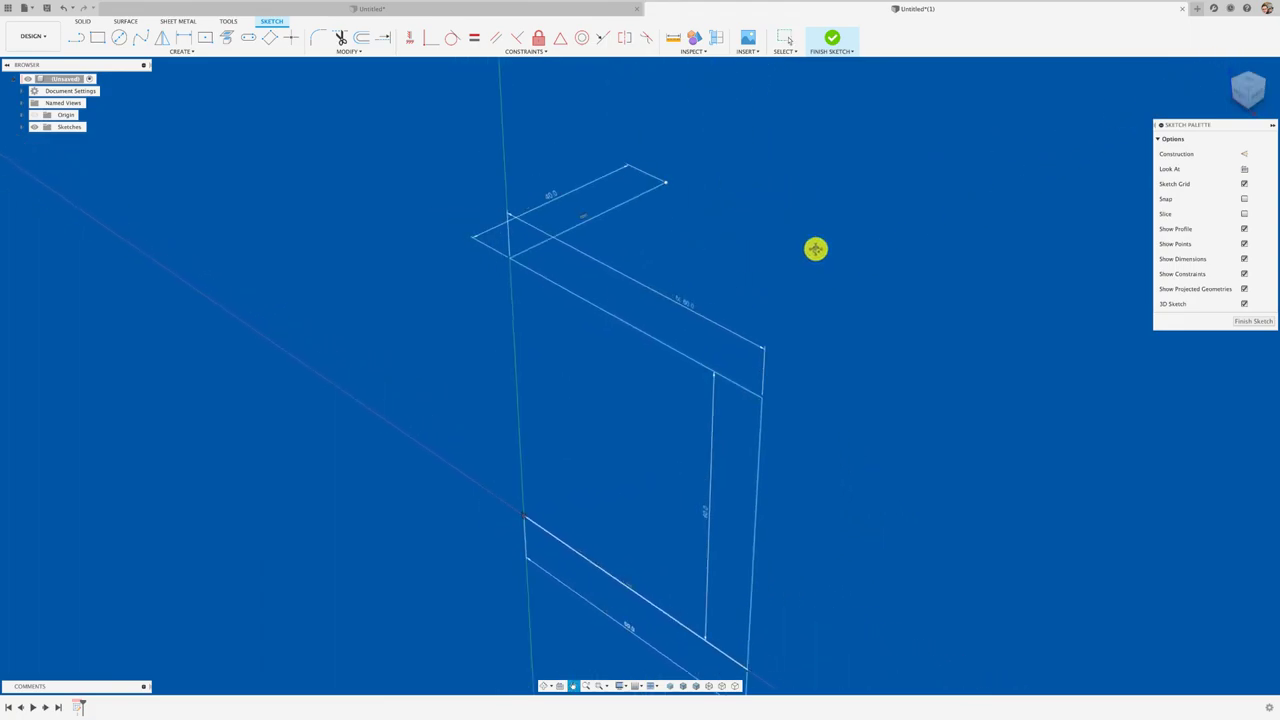
pyautogui.scroll(3, 814, 249)
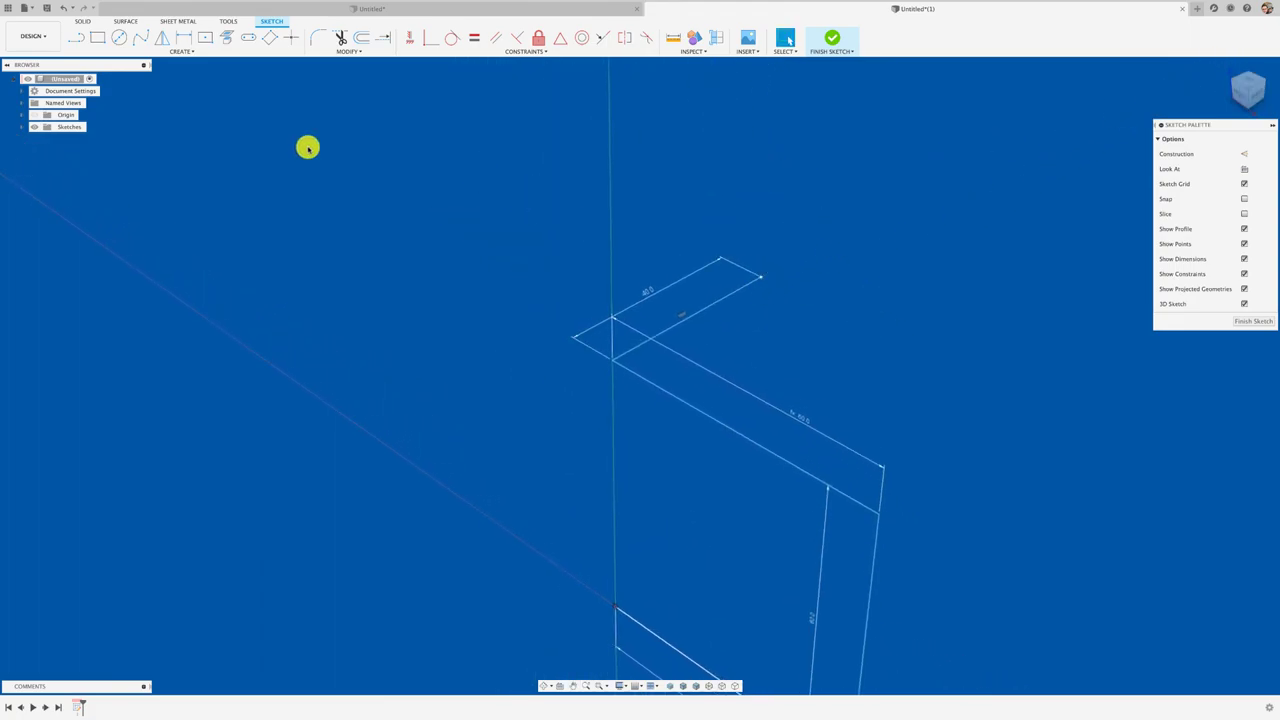
# Draw another line starting at the 40 mm line's end.
pyautogui.click(116, 37)
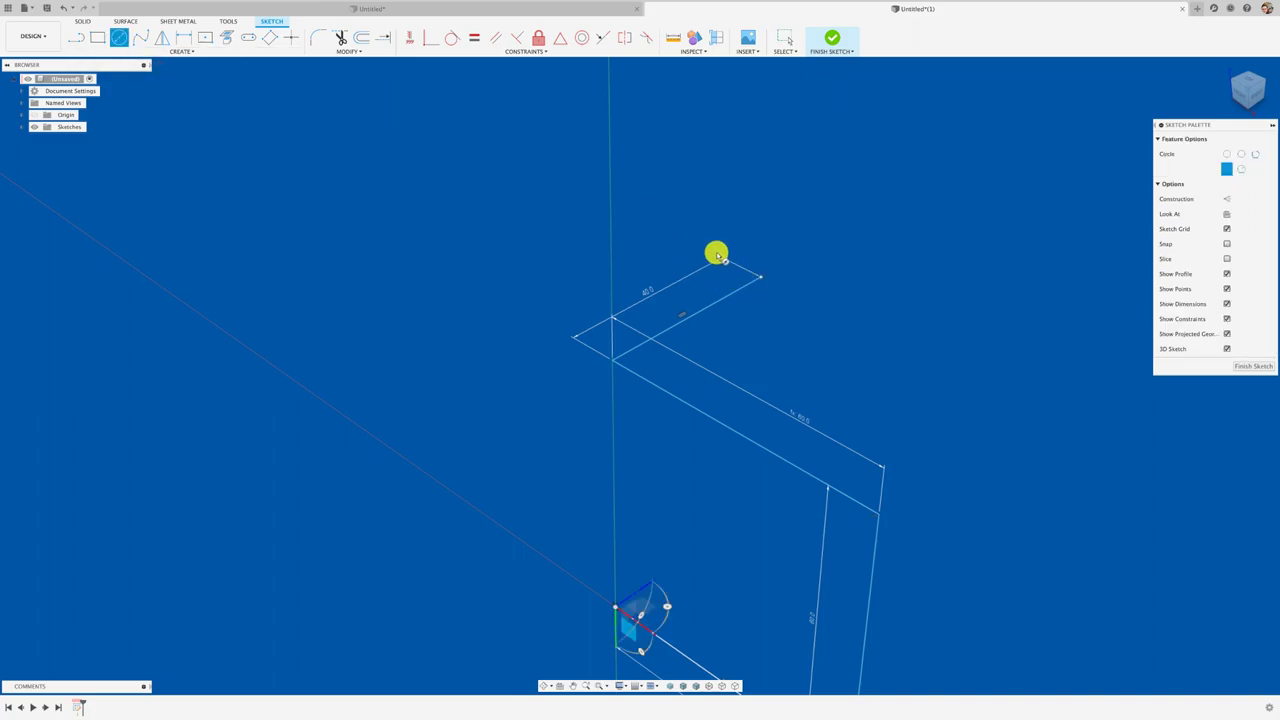
pyautogui.click(76, 37)
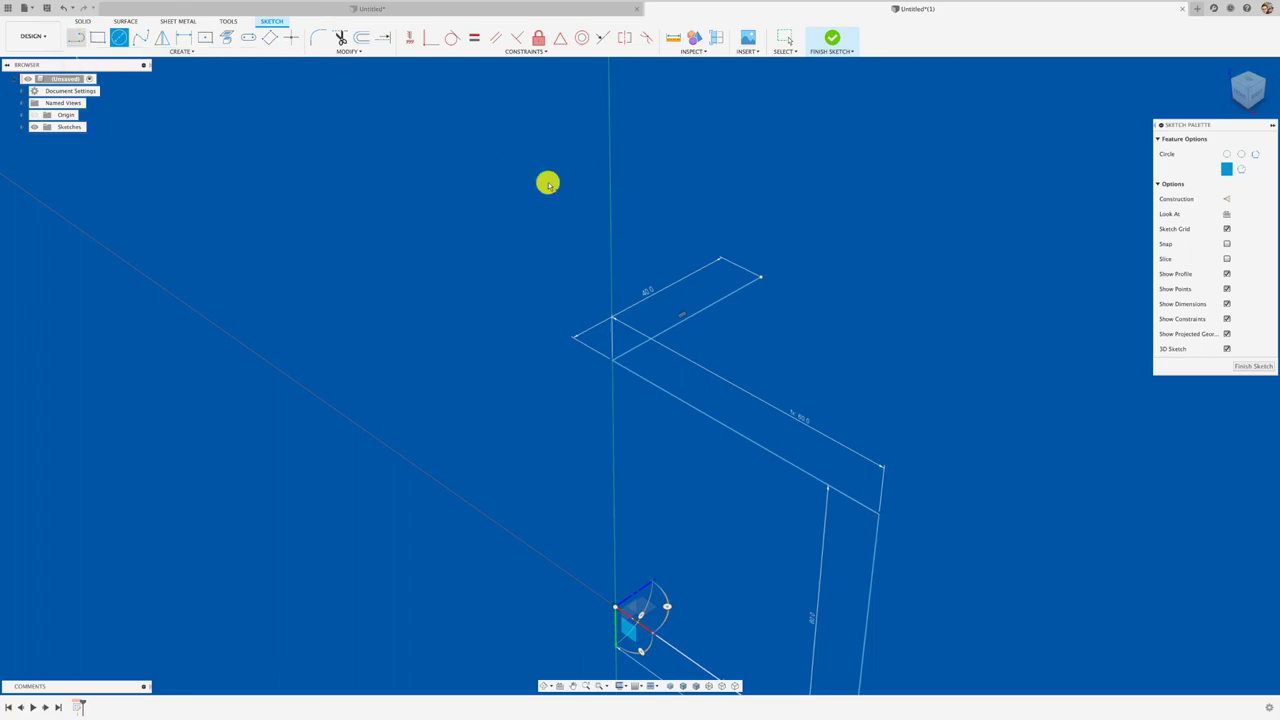
pyautogui.click(760, 277)
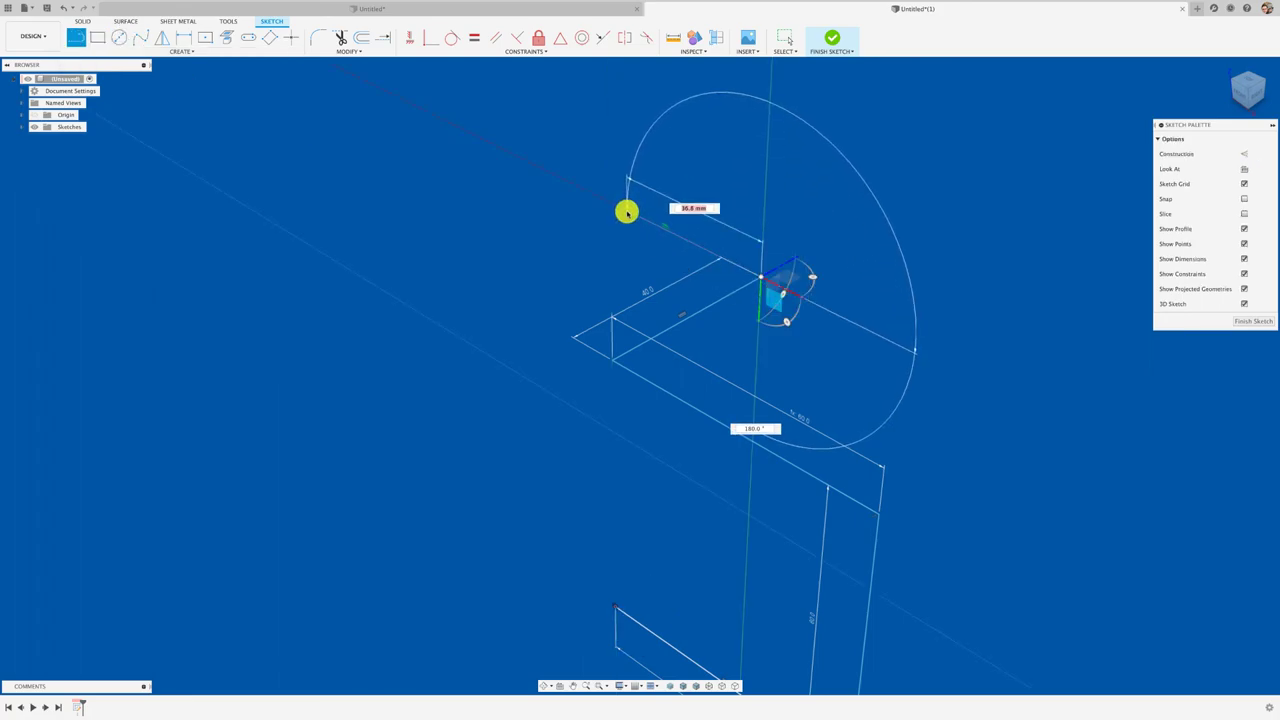
pyautogui.click(627, 212)
pyautogui.press('Escape')
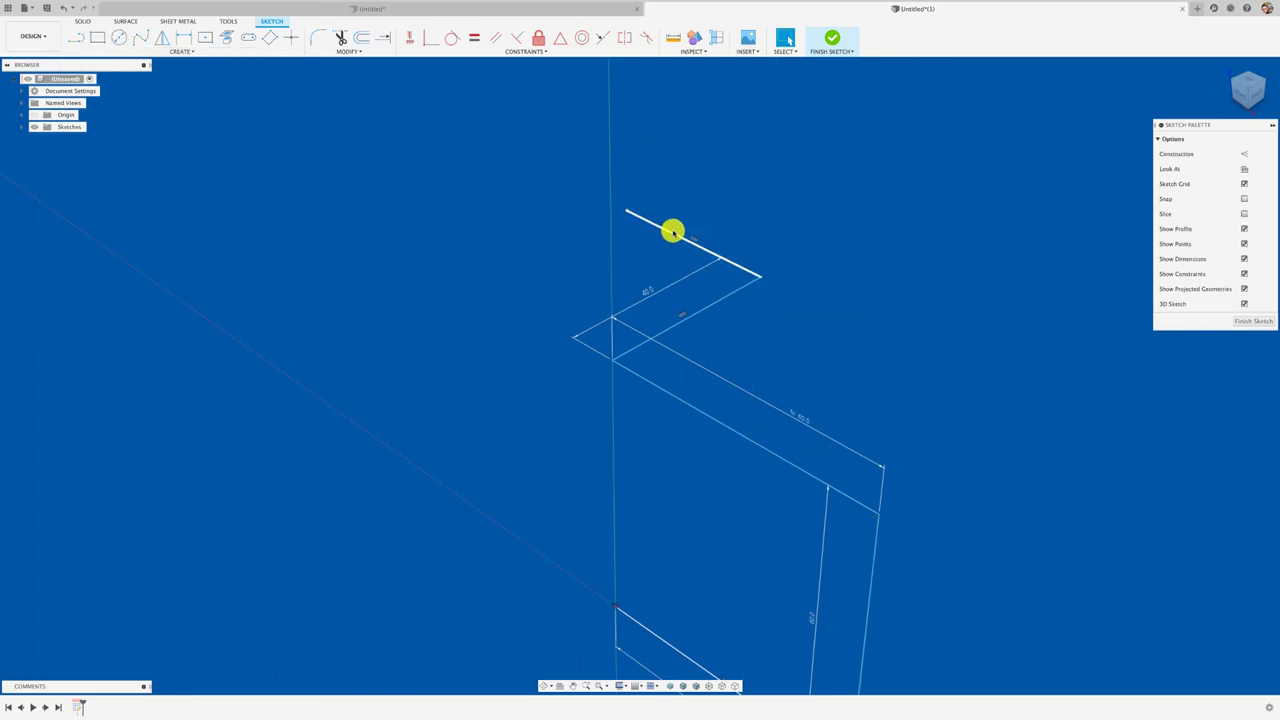
# Dimension the newest line to 40 mm and convert it into a construction line.
pyautogui.press('d')
pyautogui.click(705, 249)
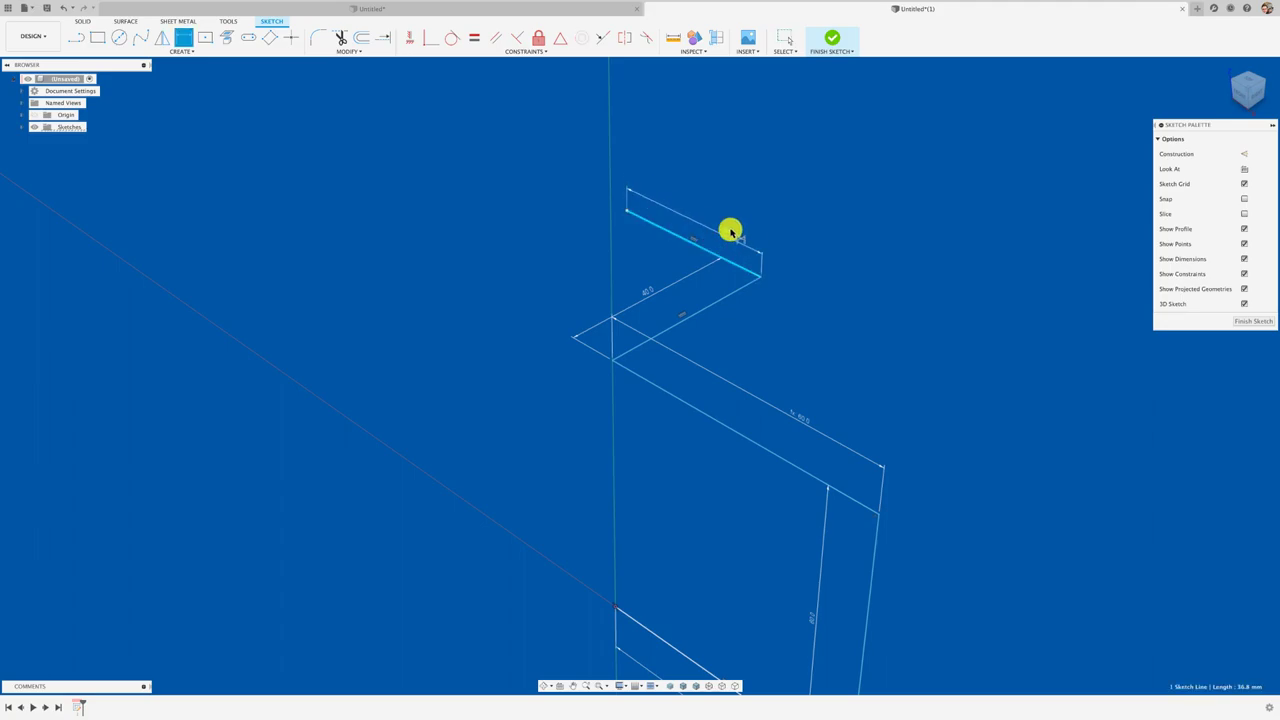
pyautogui.click(721, 217)
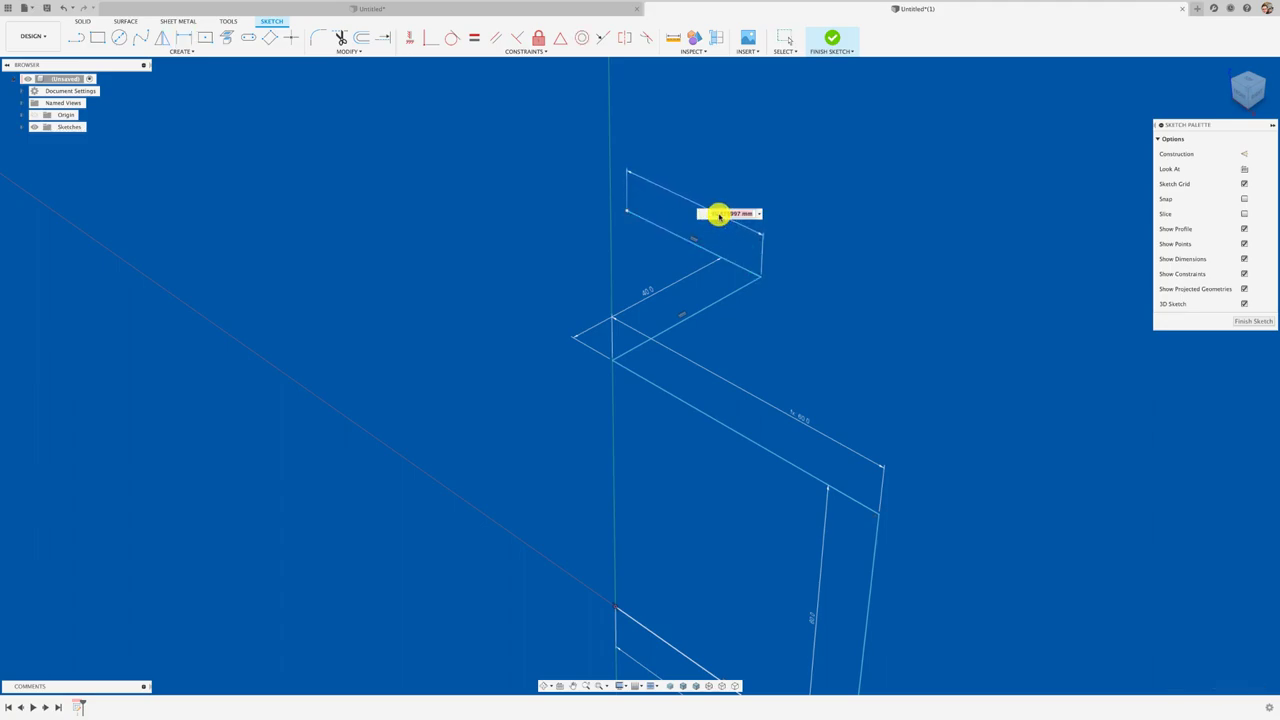
pyautogui.press('Return')
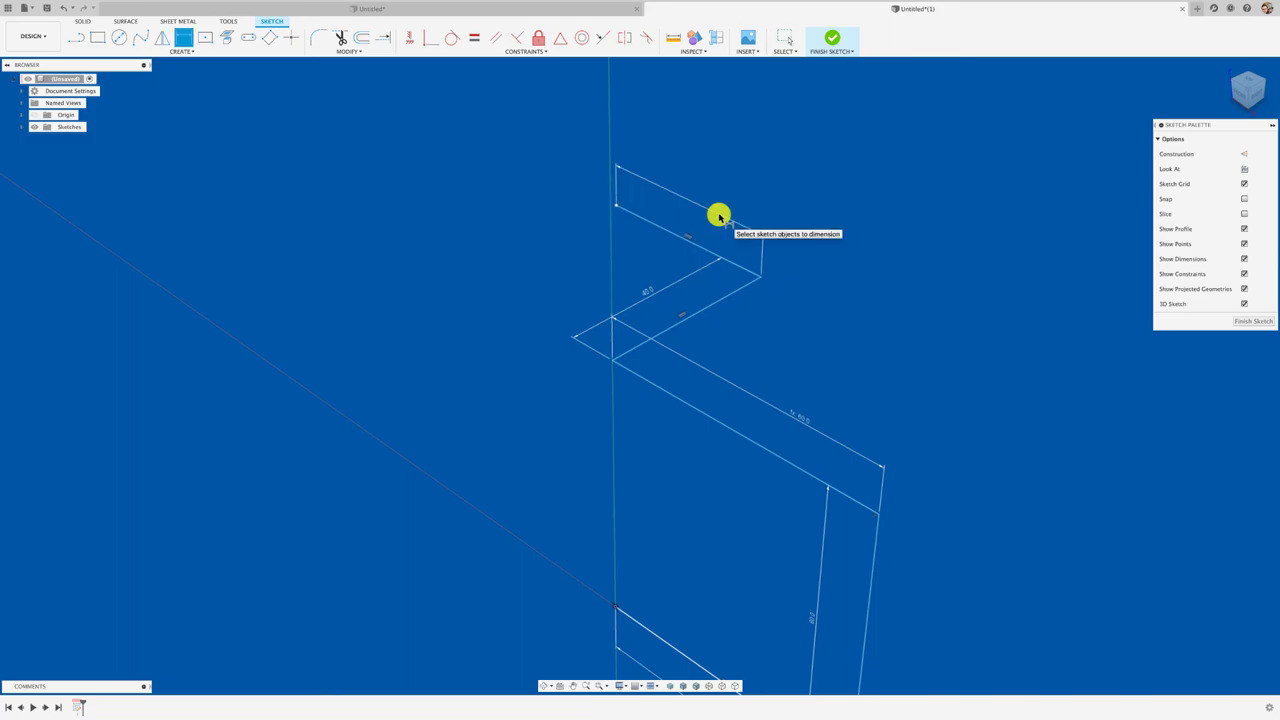
pyautogui.press('Escape')
pyautogui.click(691, 243)
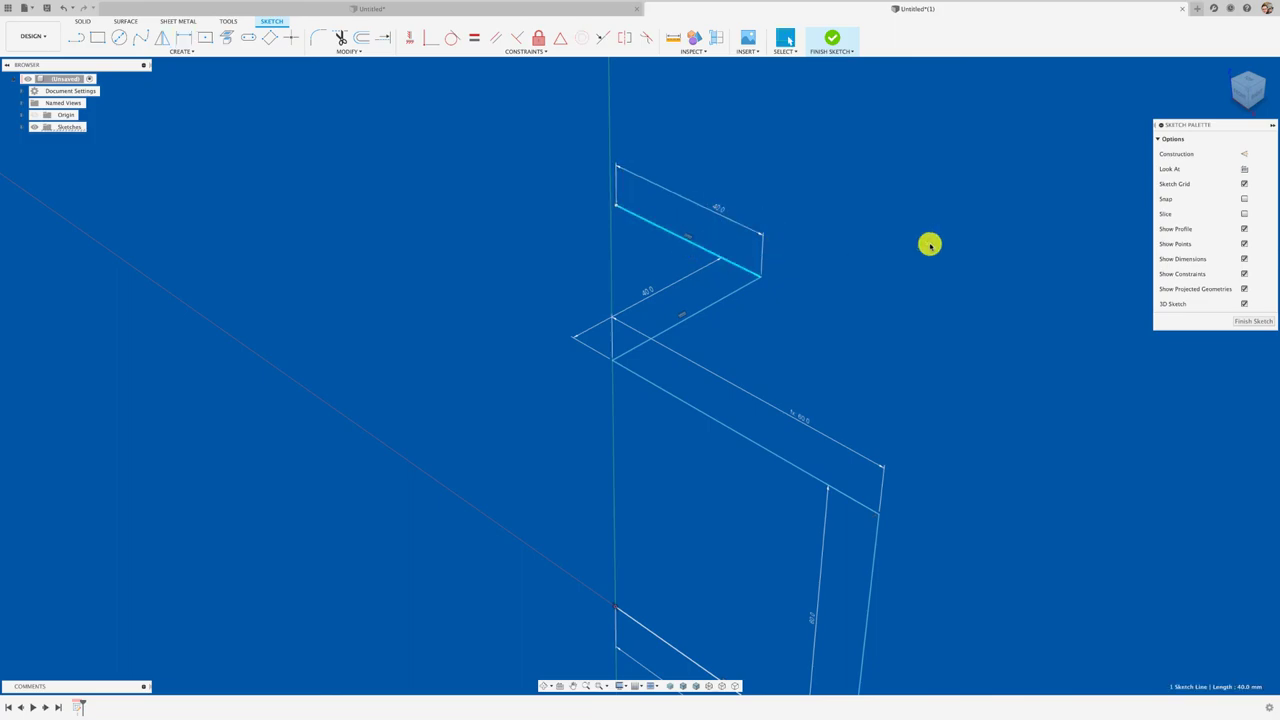
pyautogui.click(1244, 154)
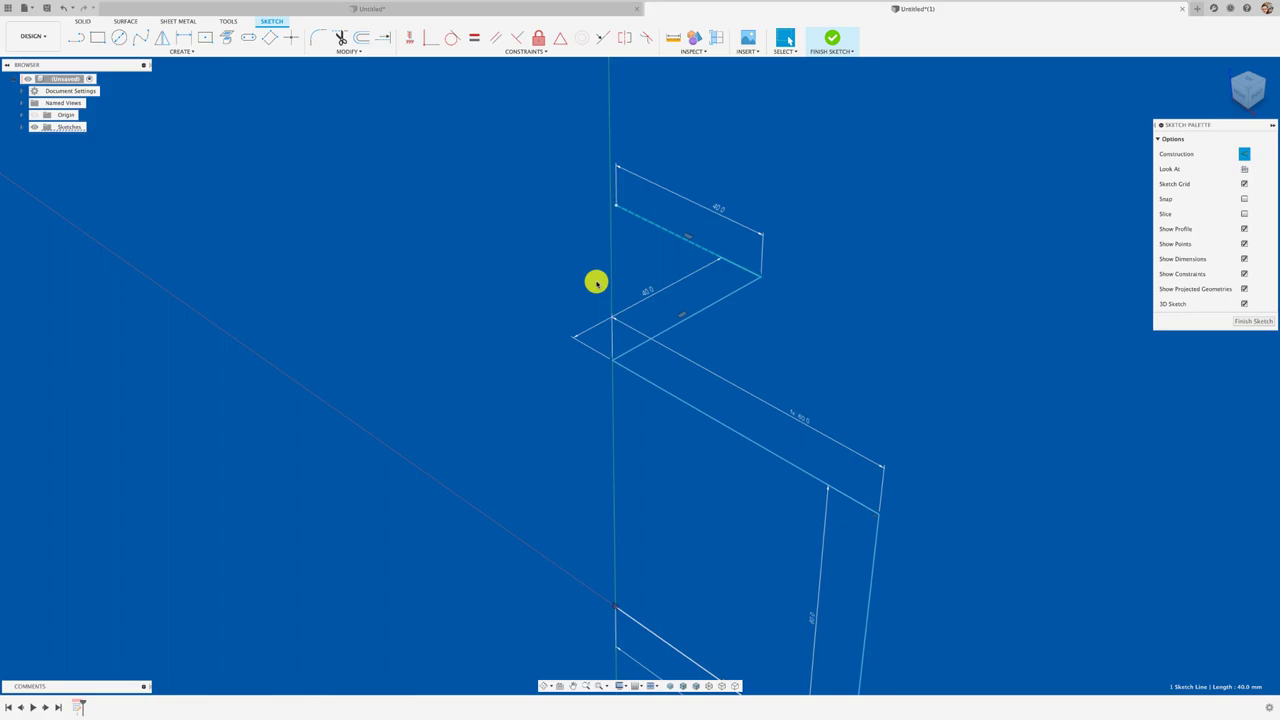
# Draw a 40 mm circle at the construction line's end and trim away half of it.
pyautogui.click(119, 37)
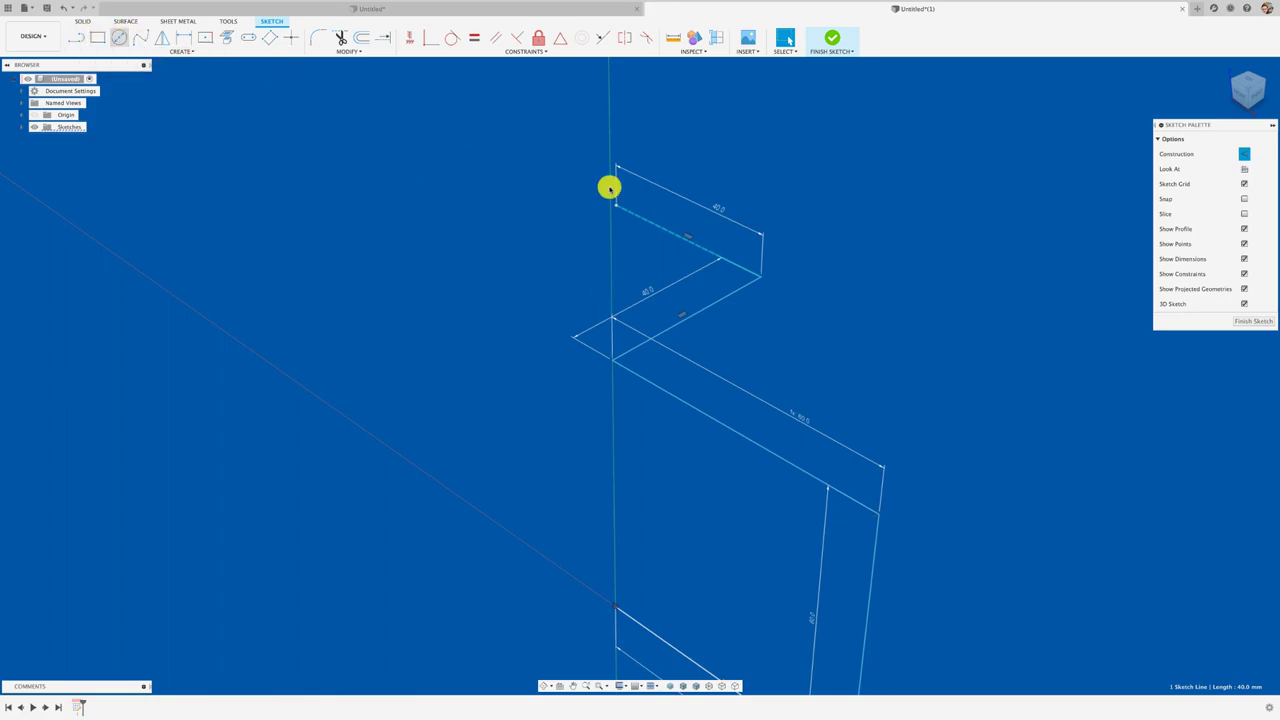
pyautogui.click(685, 241)
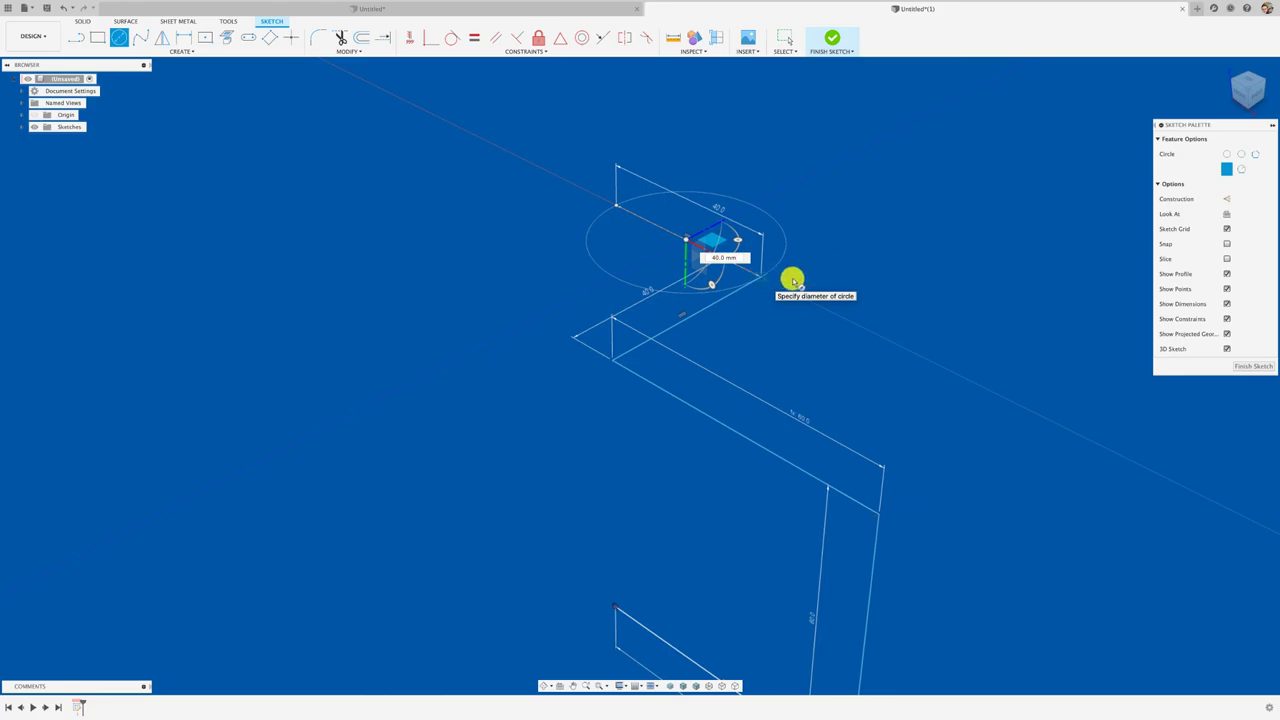
pyautogui.click(760, 274)
pyautogui.press('t')
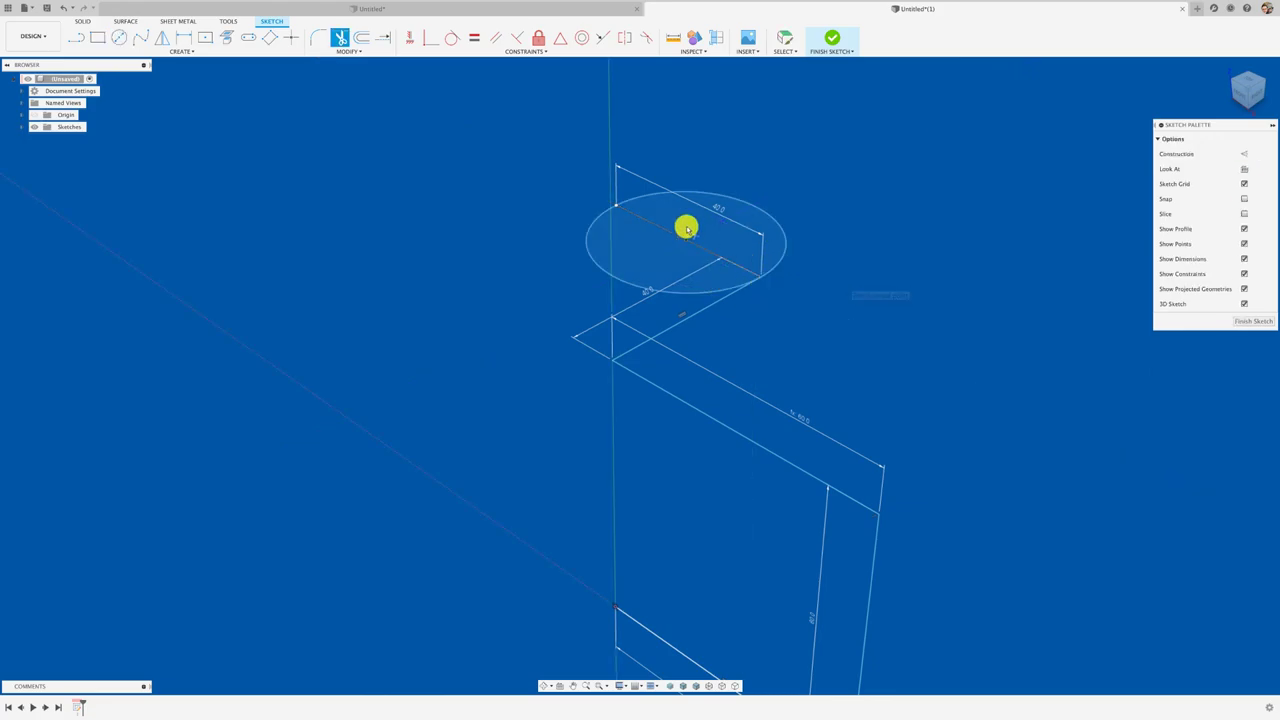
pyautogui.click(600, 219)
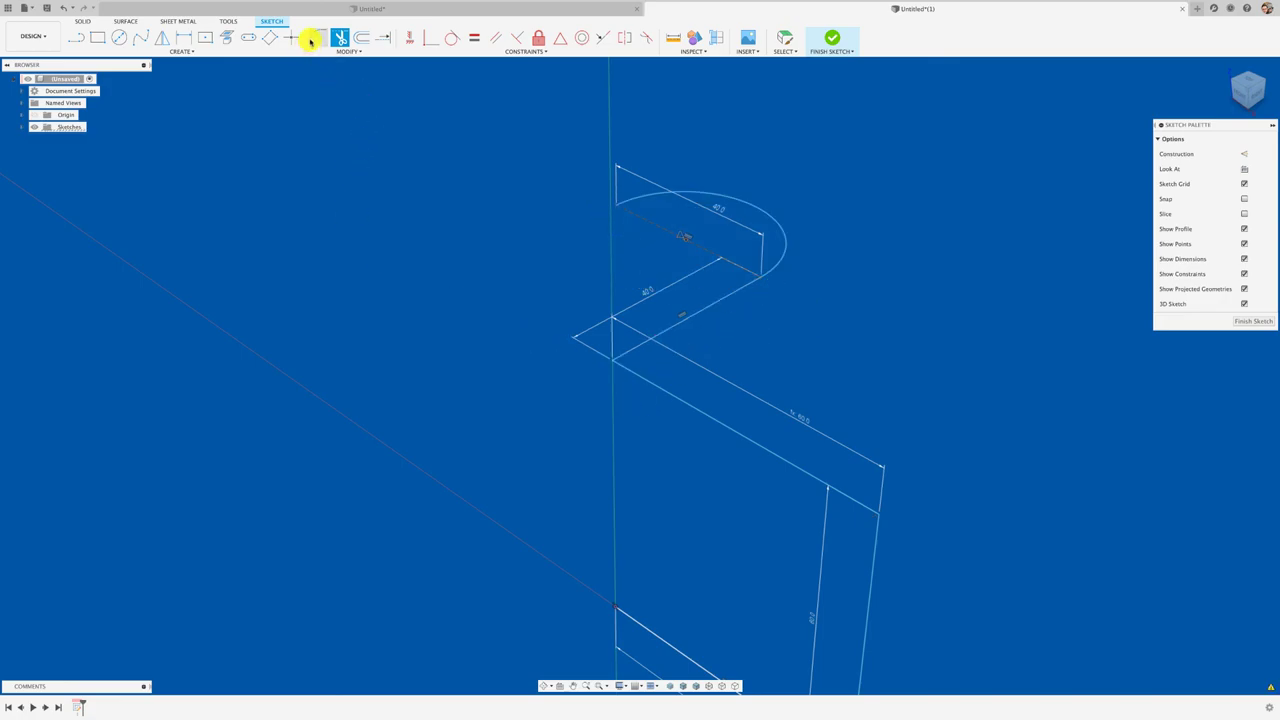
# Round the path's lower corners with 10 mm fillets, finish the sketch and orbit to inspect it.
pyautogui.press('Escape')
pyautogui.click(645, 377)
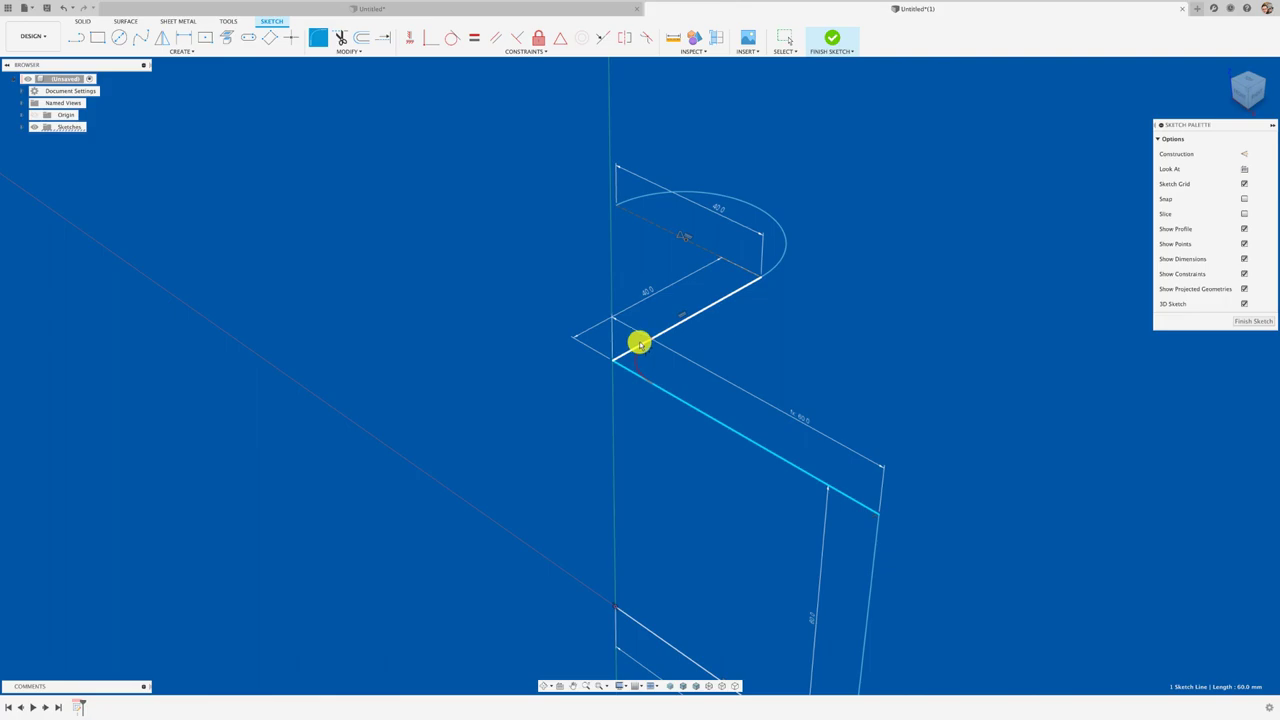
pyautogui.click(640, 343)
pyautogui.moveTo(854, 403); pyautogui.dragTo(849, 289, button='middle')
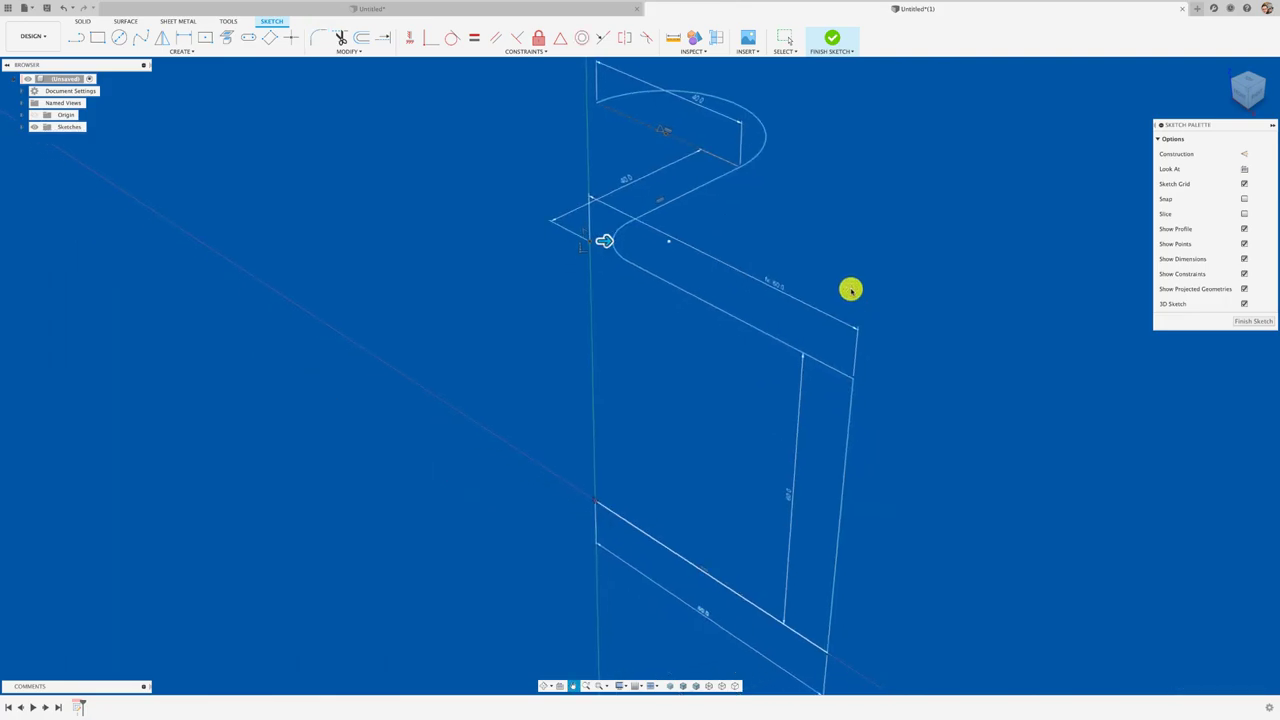
pyautogui.click(837, 366)
pyautogui.click(851, 400)
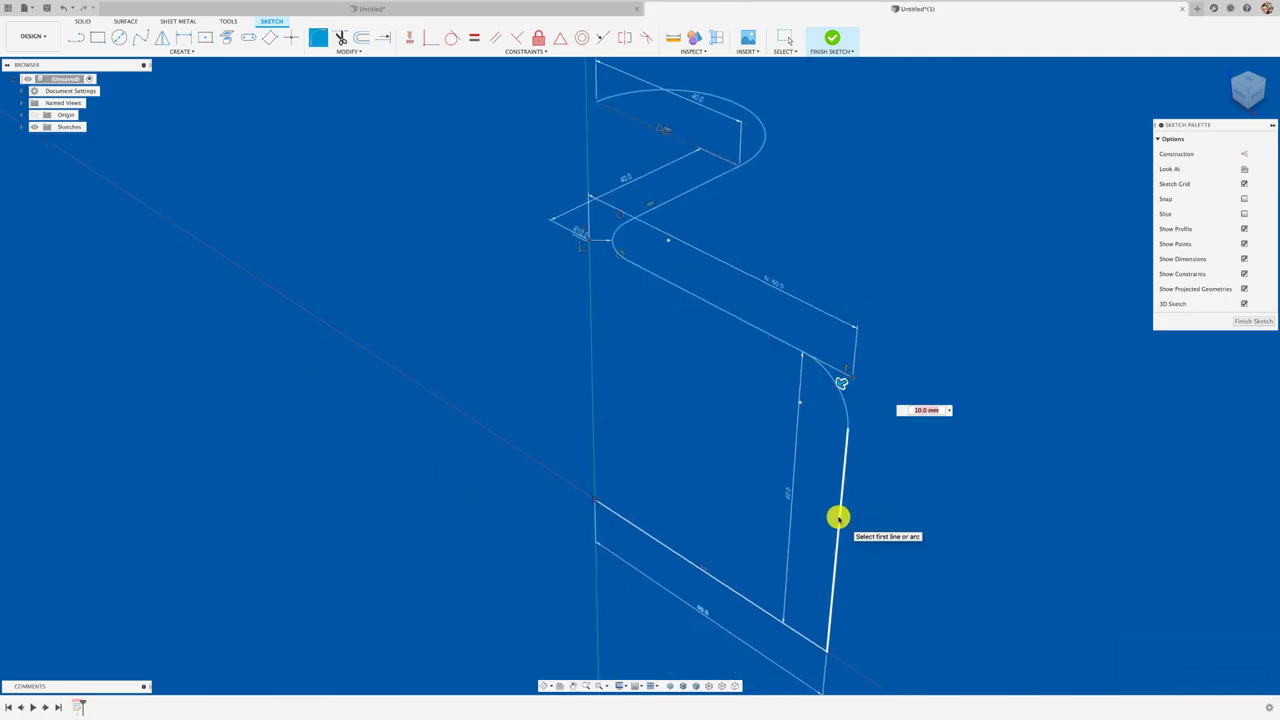
pyautogui.click(827, 619)
pyautogui.click(829, 619)
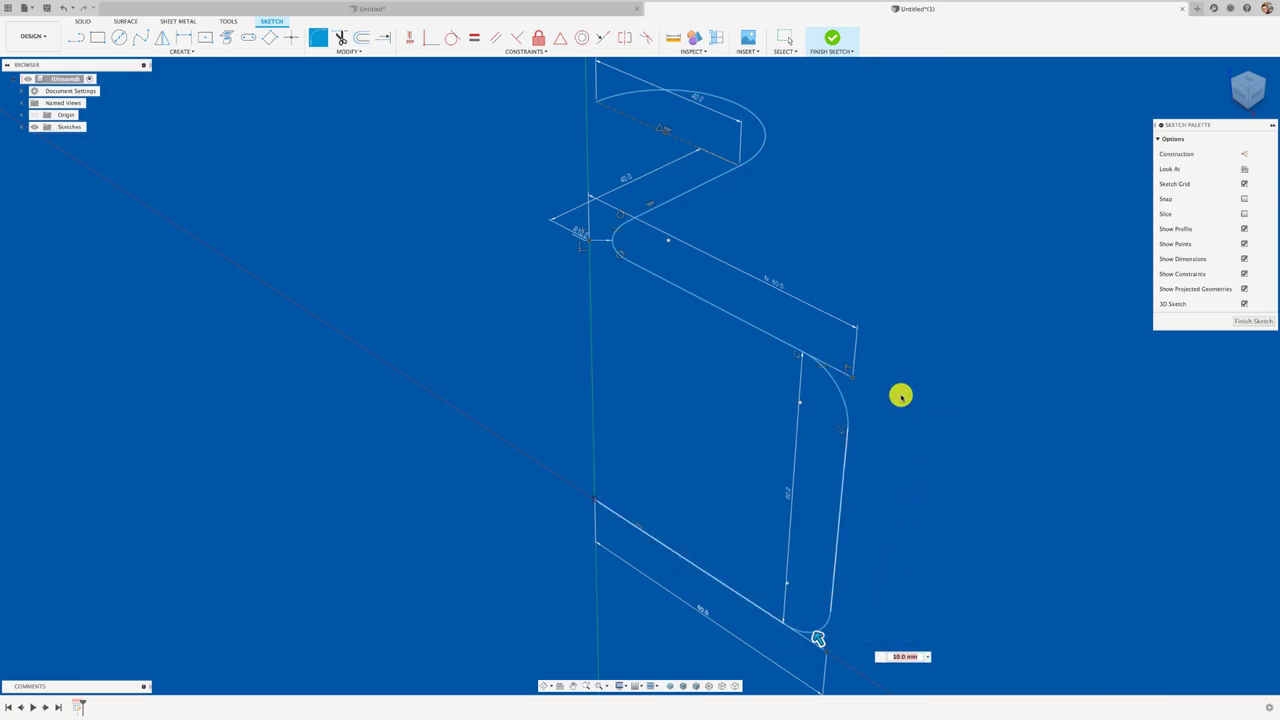
pyautogui.click(833, 40)
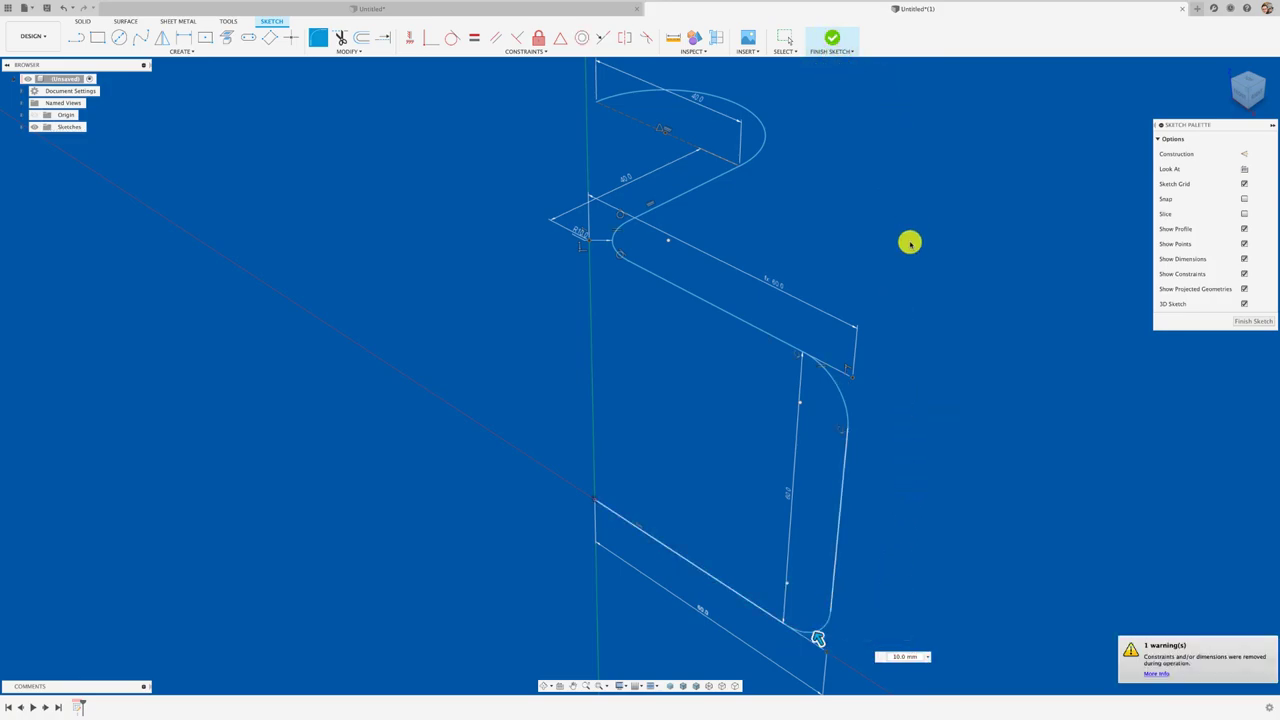
pyautogui.keyDown('shift'); pyautogui.moveTo(907, 243); pyautogui.dragTo(907, 243, button='middle'); pyautogui.keyUp('shift')
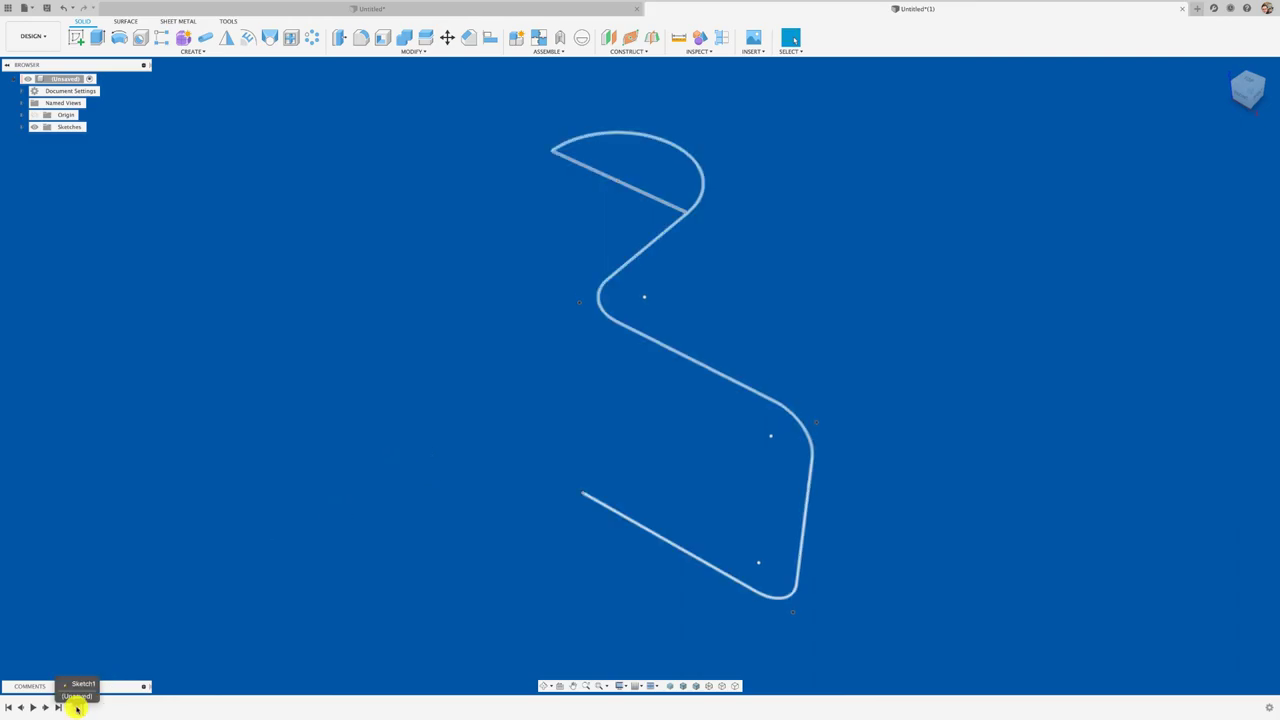
# Reopen Sketch1 for editing and view it from the Front, then back to the home view.
pyautogui.rightClick(76, 707)
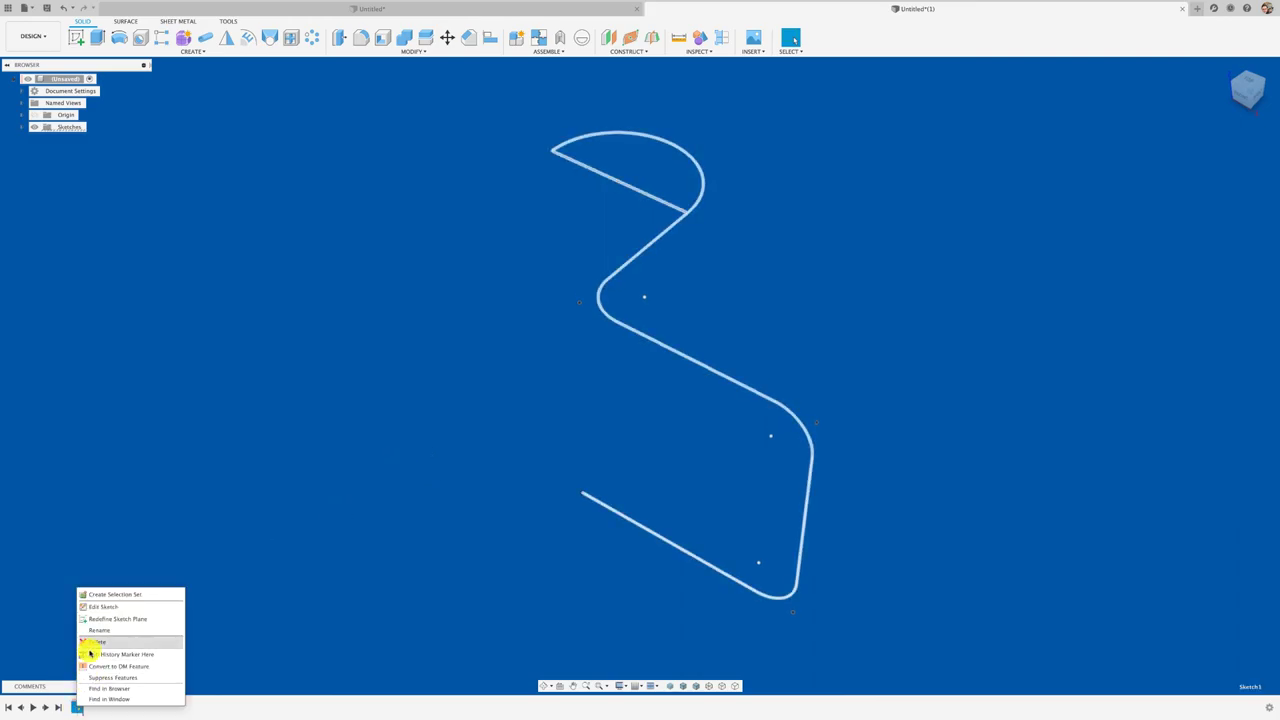
pyautogui.click(104, 607)
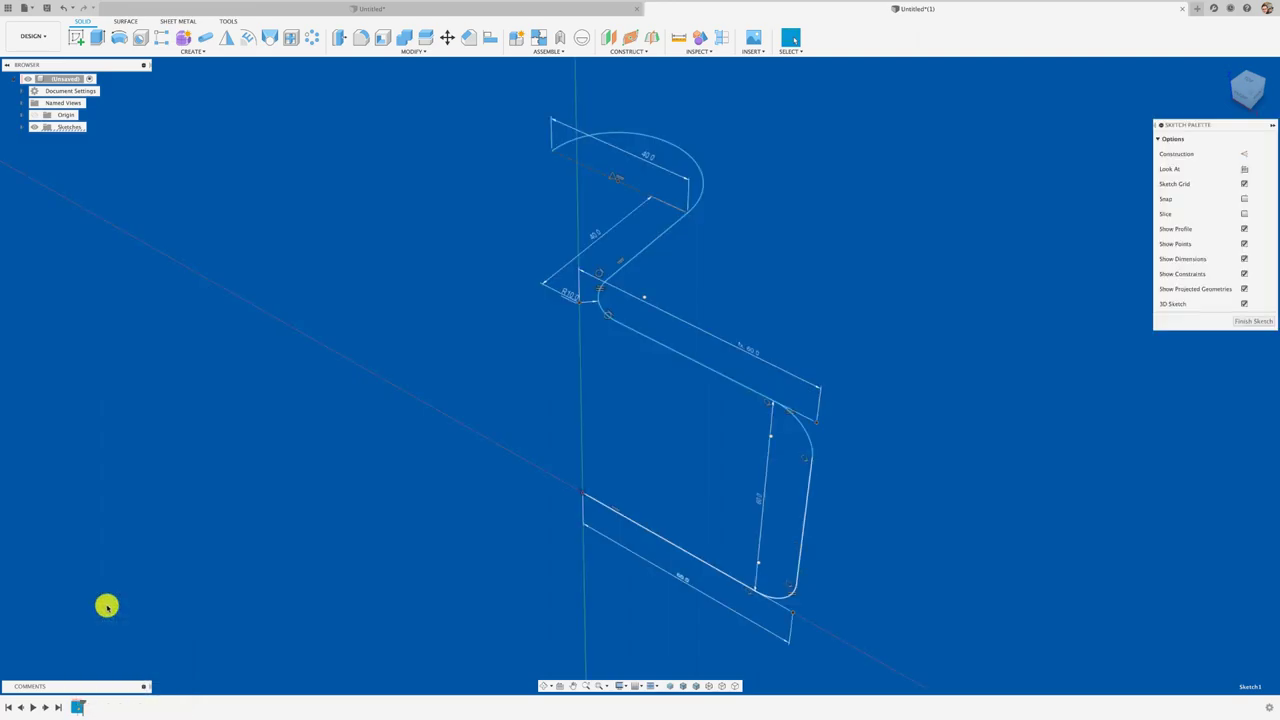
pyautogui.click(1227, 66)
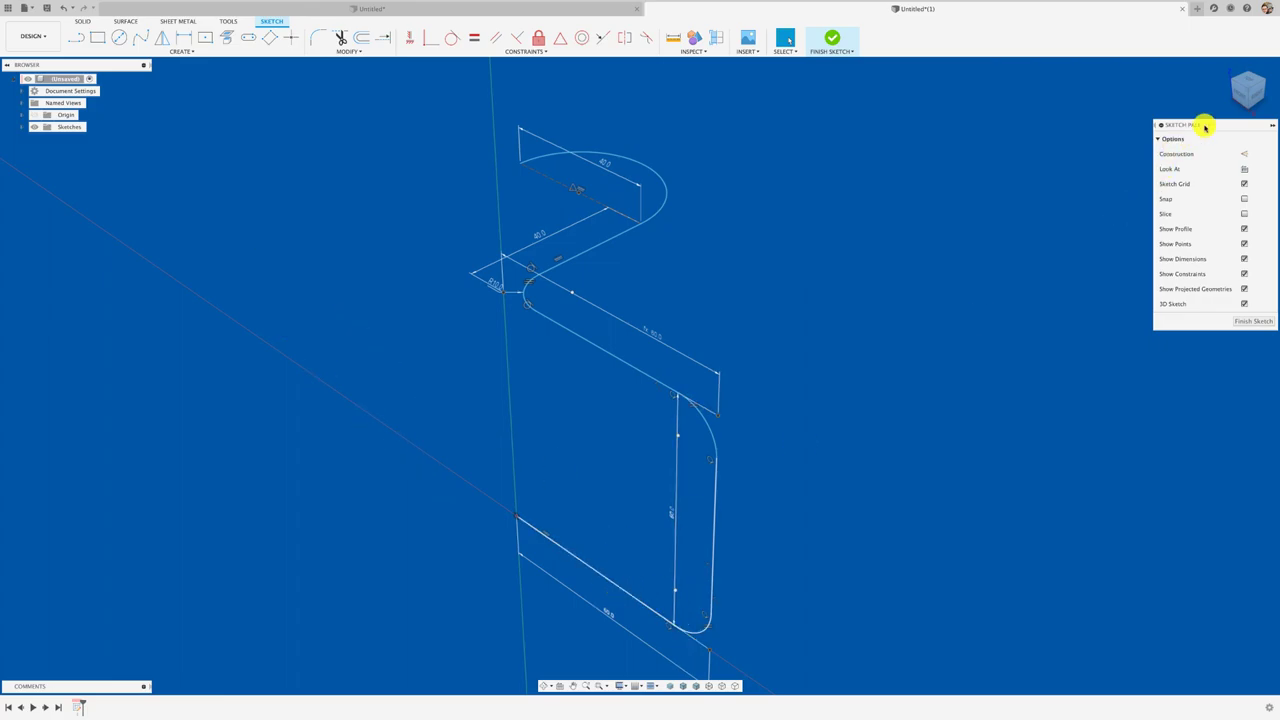
pyautogui.click(1246, 94)
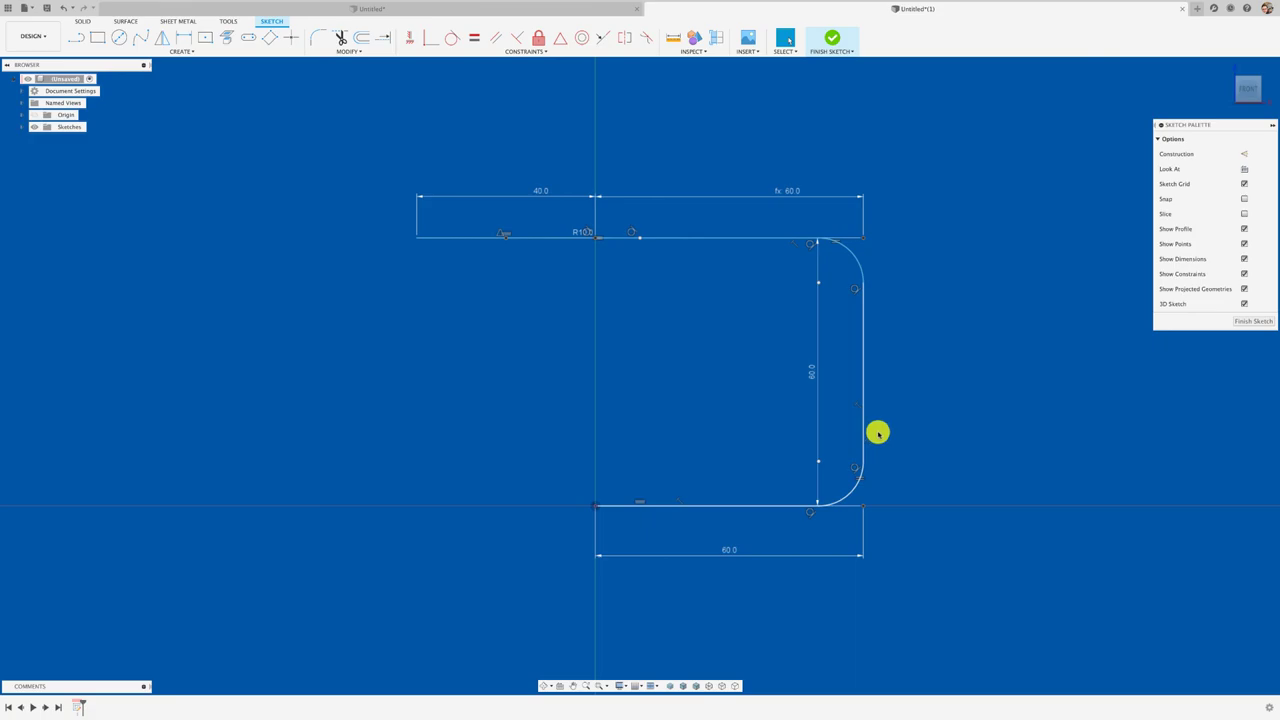
pyautogui.keyDown('shift'); pyautogui.hscroll(-3, 877, 432); pyautogui.keyUp('shift')
pyautogui.keyDown('shift'); pyautogui.hscroll(-3, 877, 432); pyautogui.keyUp('shift')
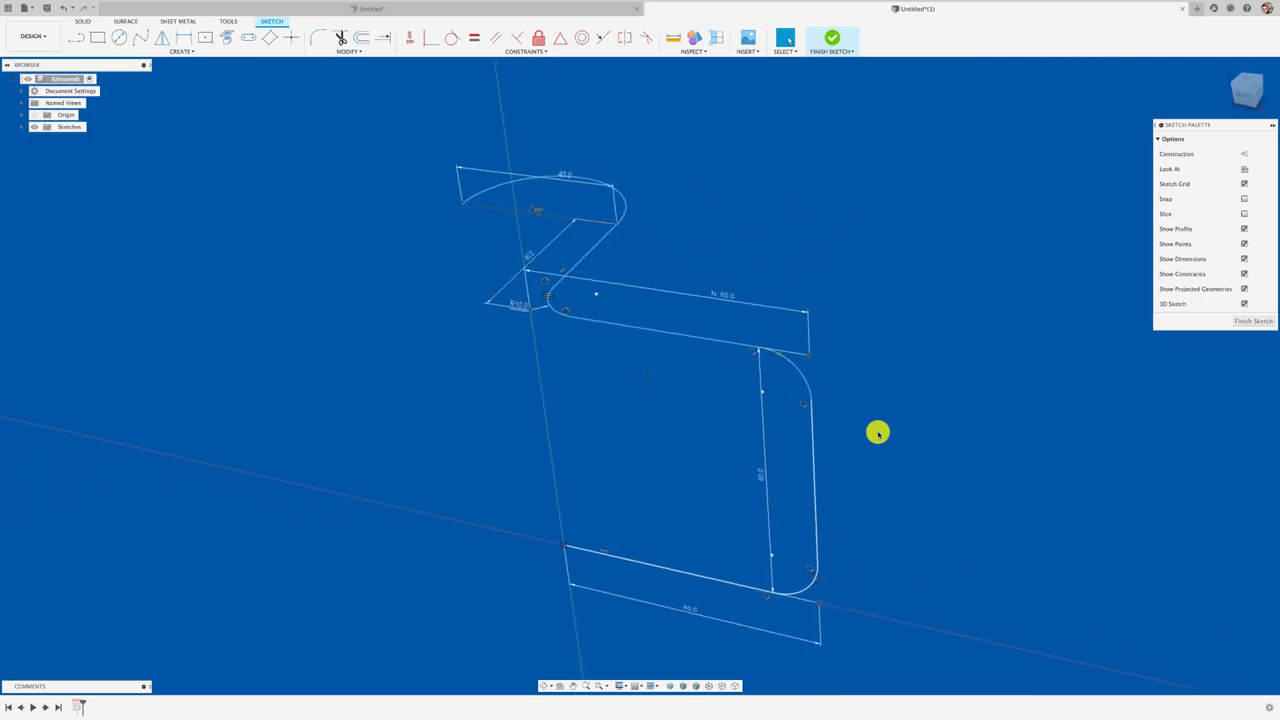
pyautogui.keyDown('shift'); pyautogui.hscroll(-3, 877, 432); pyautogui.keyUp('shift')
pyautogui.keyDown('shift'); pyautogui.hscroll(-3, 877, 432); pyautogui.keyUp('shift')
pyautogui.keyDown('shift'); pyautogui.hscroll(-3, 877, 432); pyautogui.keyUp('shift')
pyautogui.keyDown('shift'); pyautogui.hscroll(-3, 877, 432); pyautogui.keyUp('shift')
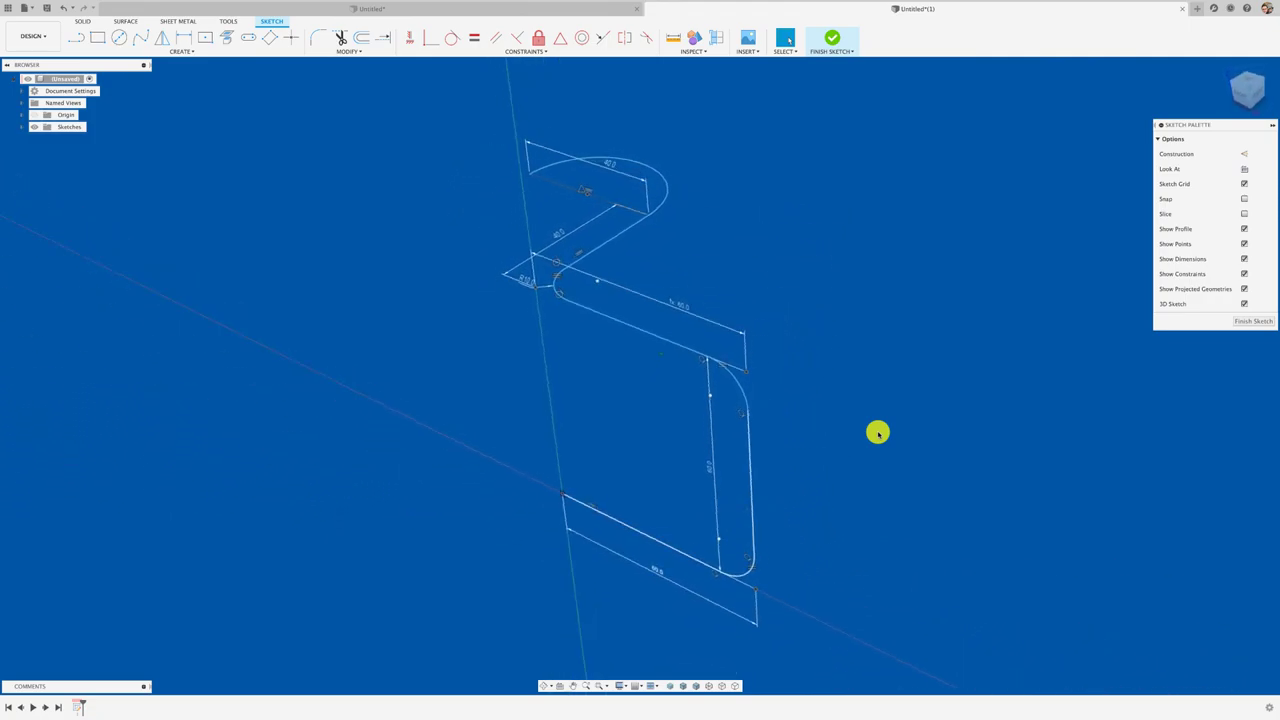
pyautogui.keyDown('shift'); pyautogui.hscroll(-2, 877, 432); pyautogui.keyUp('shift')
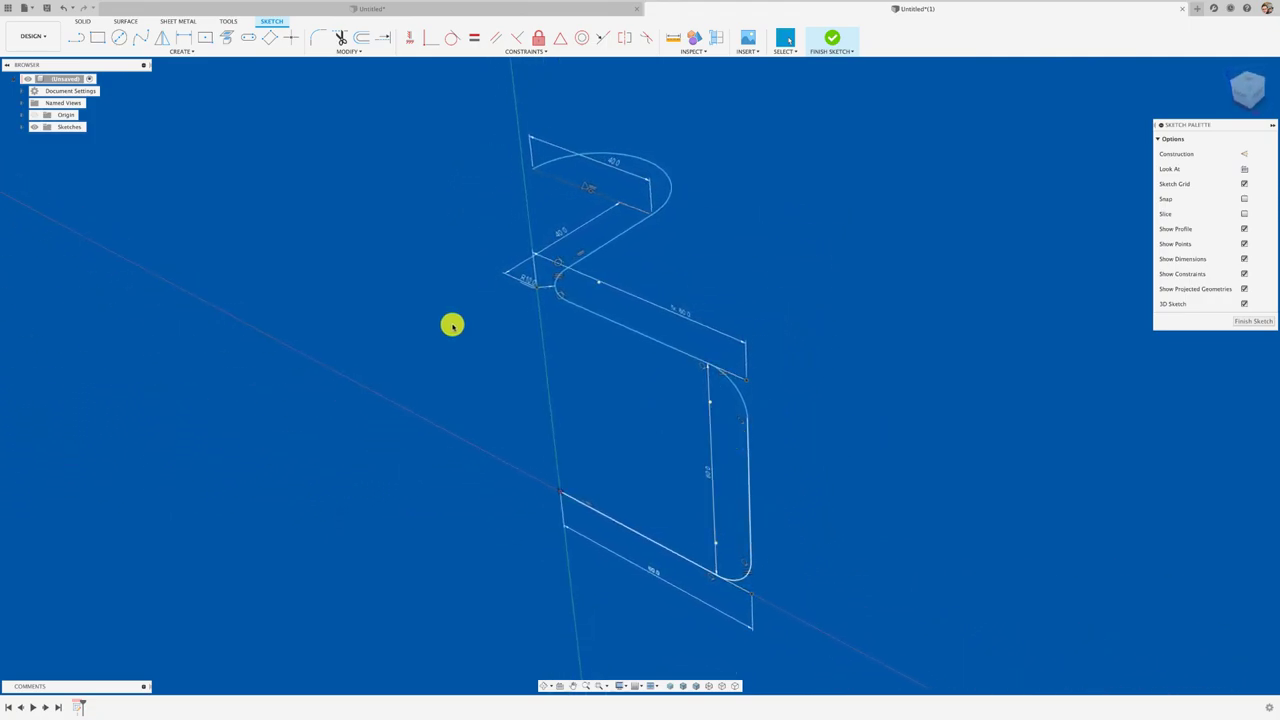
pyautogui.click(1228, 67)
# Draw a line from the path's lower corner and make it construction geometry.
pyautogui.click(76, 37)
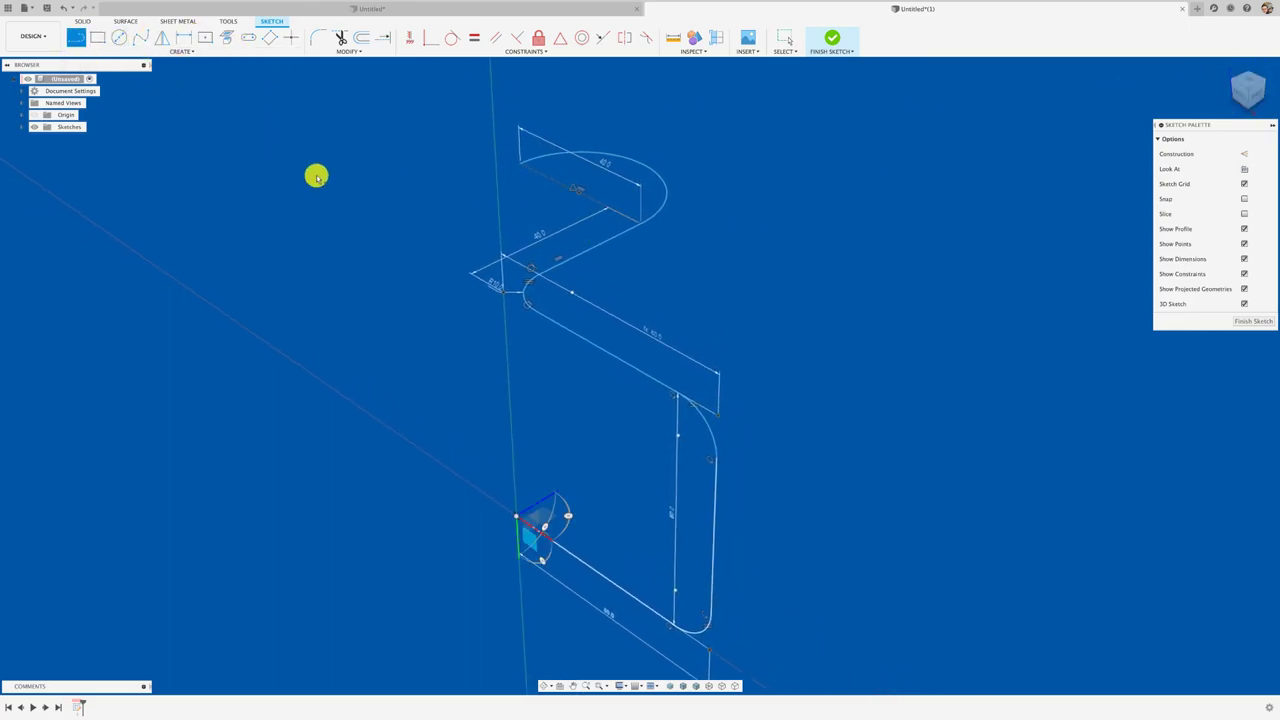
pyautogui.click(516, 518)
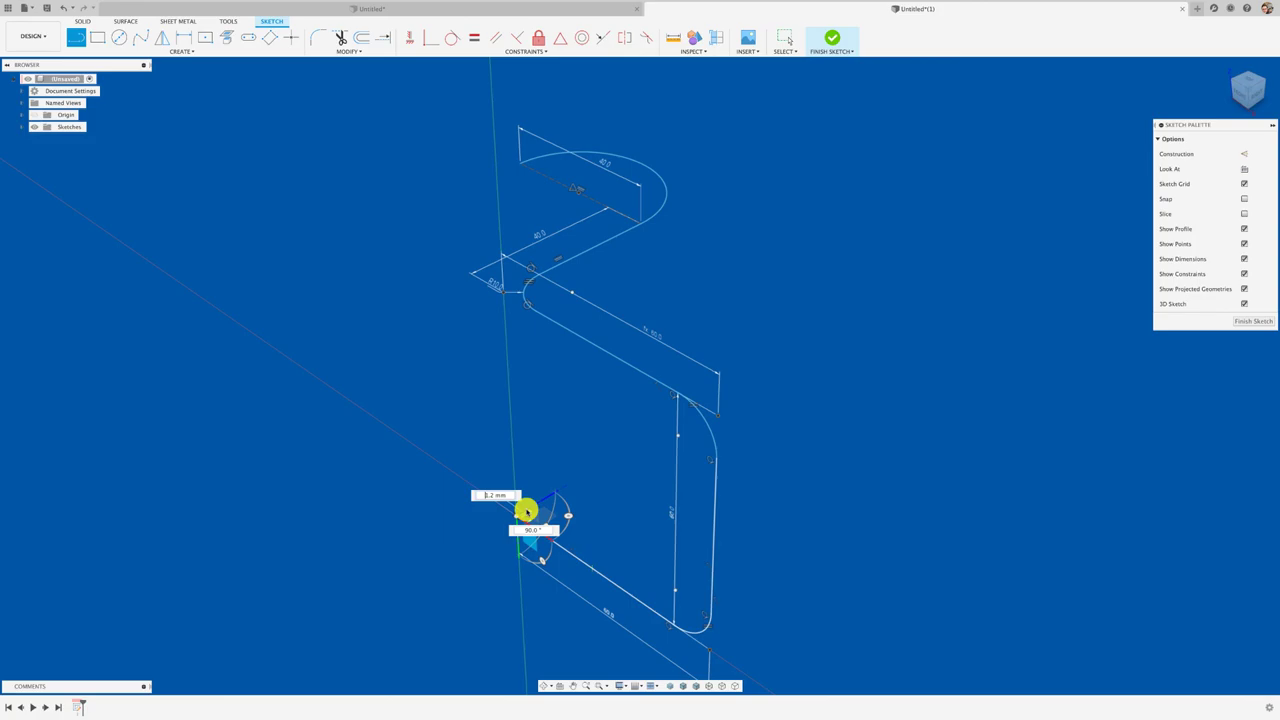
pyautogui.click(649, 434)
pyautogui.press('Escape')
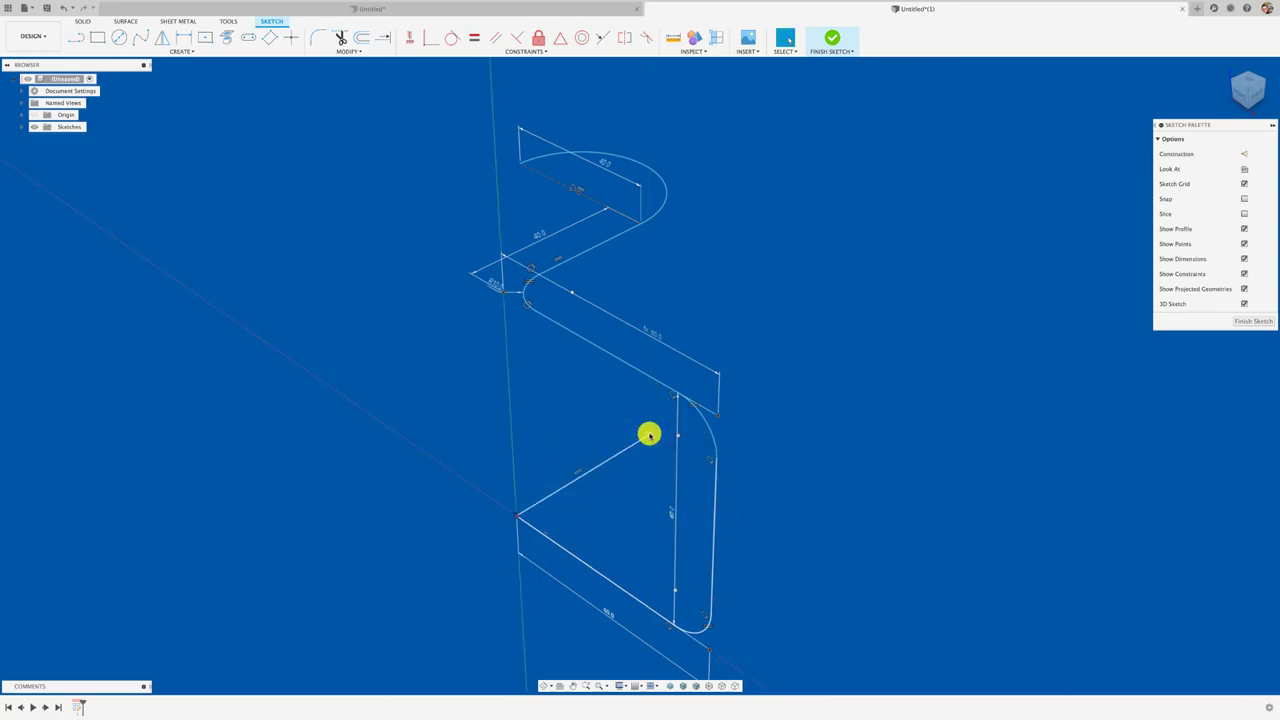
pyautogui.click(637, 443)
pyautogui.click(1244, 153)
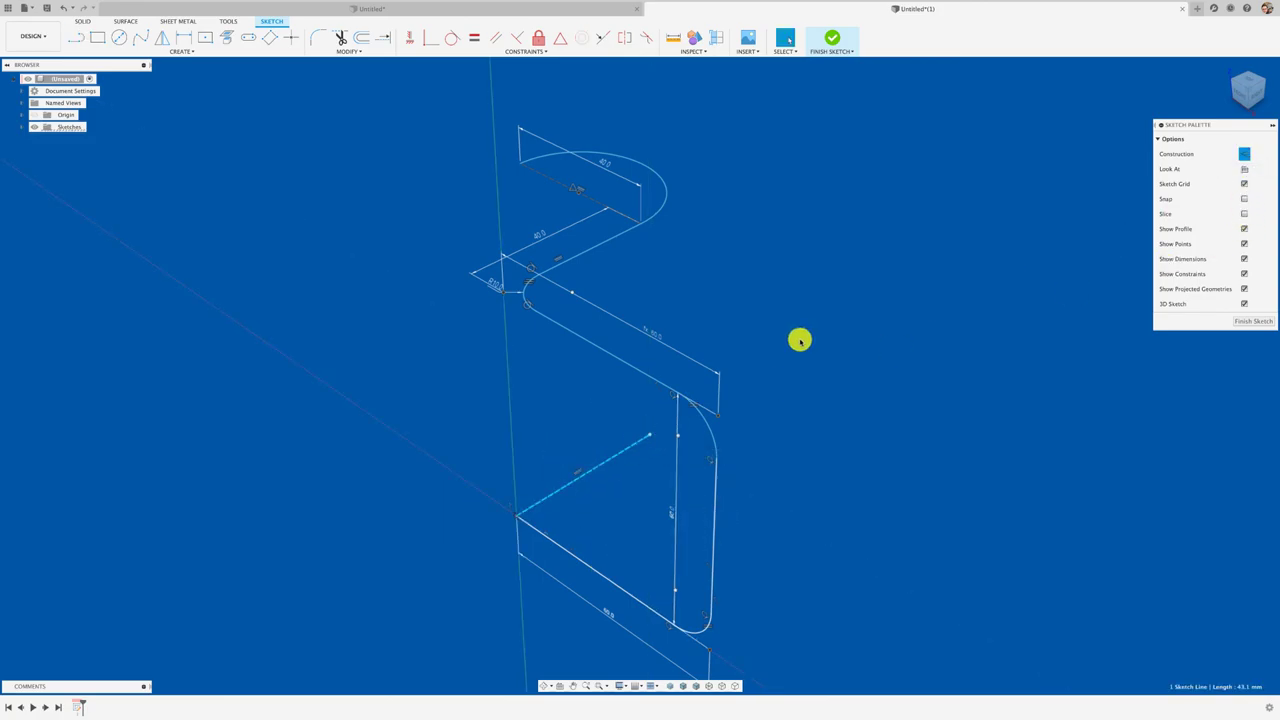
# Add a short vertical construction line from the end of that construction line.
pyautogui.press('l')
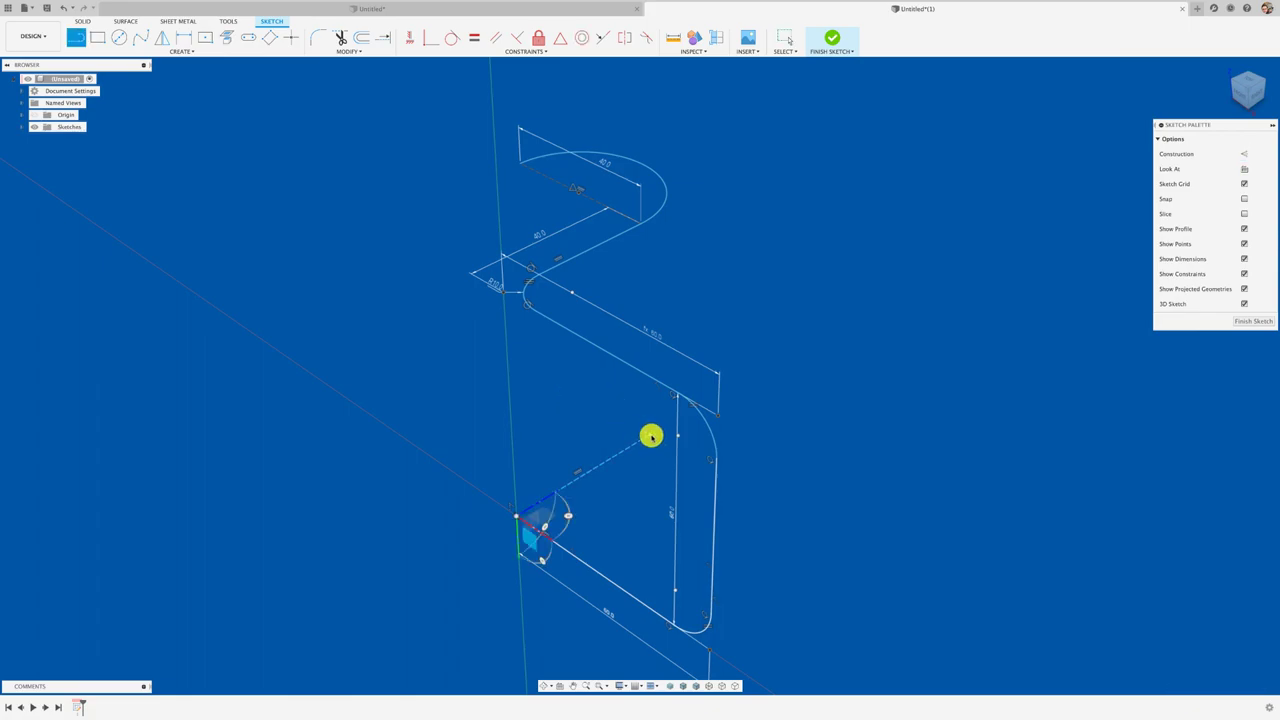
pyautogui.click(650, 435)
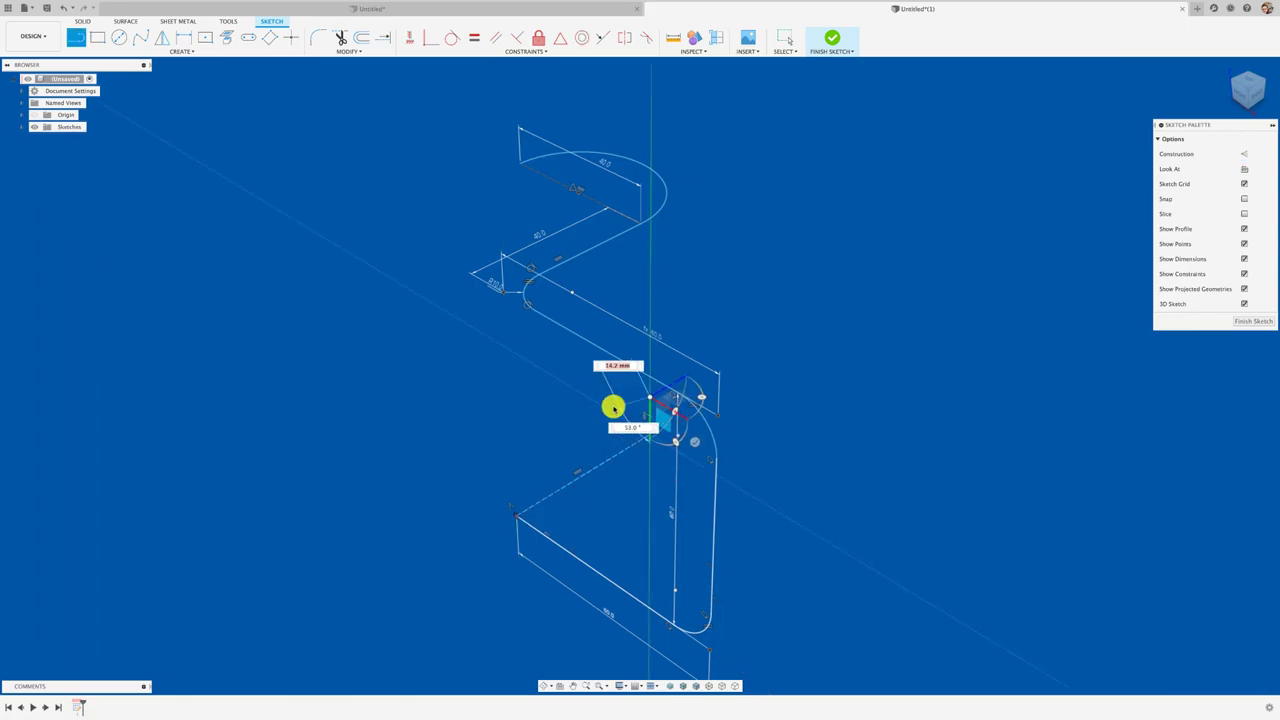
pyautogui.click(650, 398)
pyautogui.press('Escape')
pyautogui.click(648, 414)
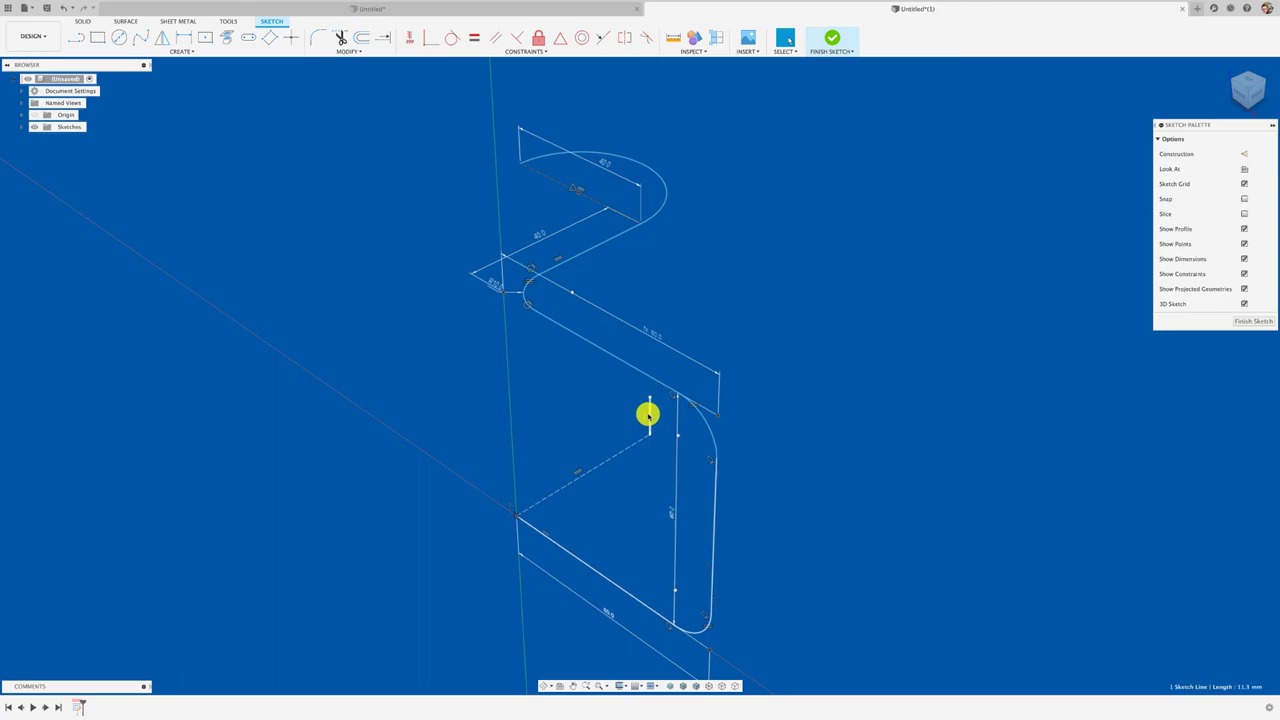
pyautogui.click(1246, 154)
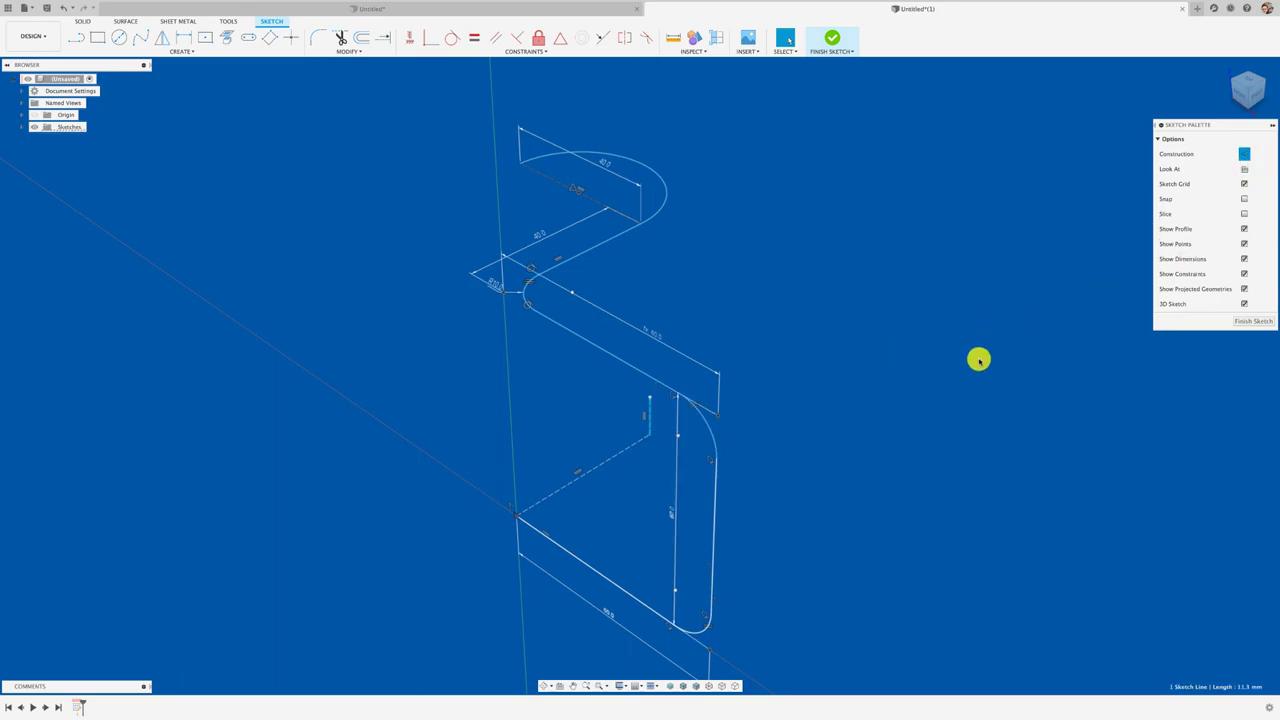
# Draw a slanted line from the short construction line's top back to the lower corner.
pyautogui.press('l')
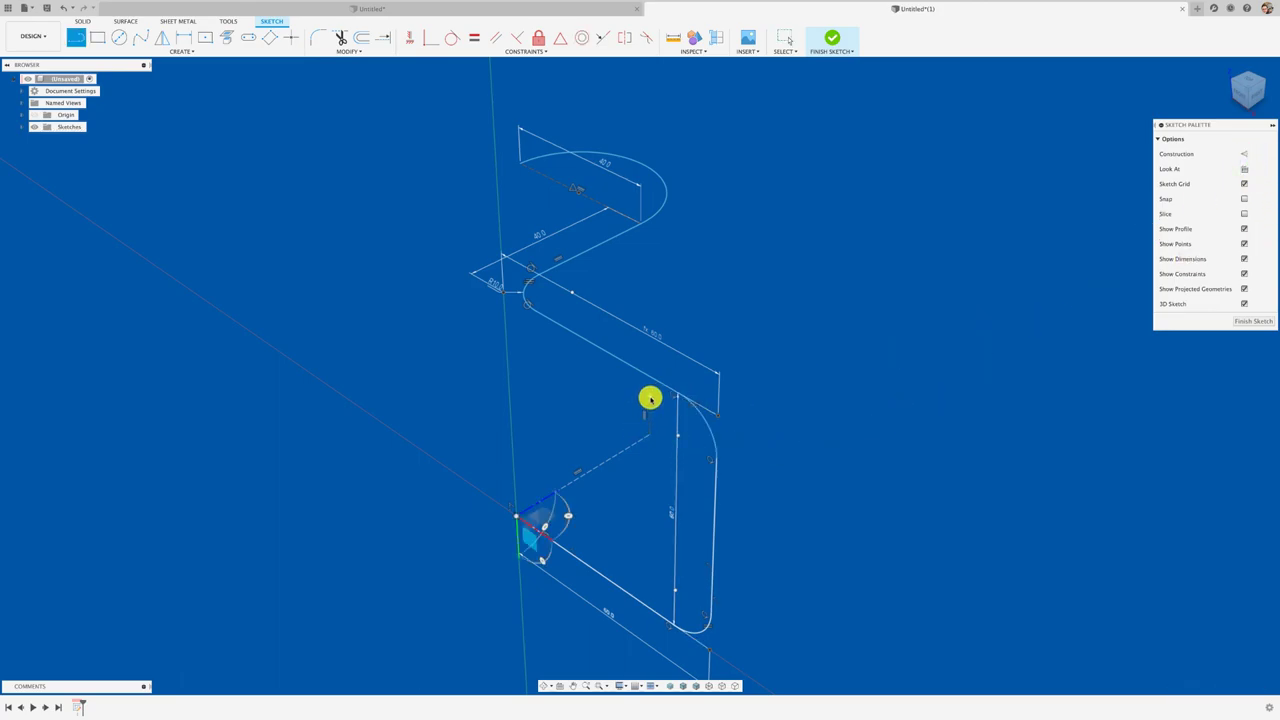
pyautogui.click(650, 398)
pyautogui.click(515, 517)
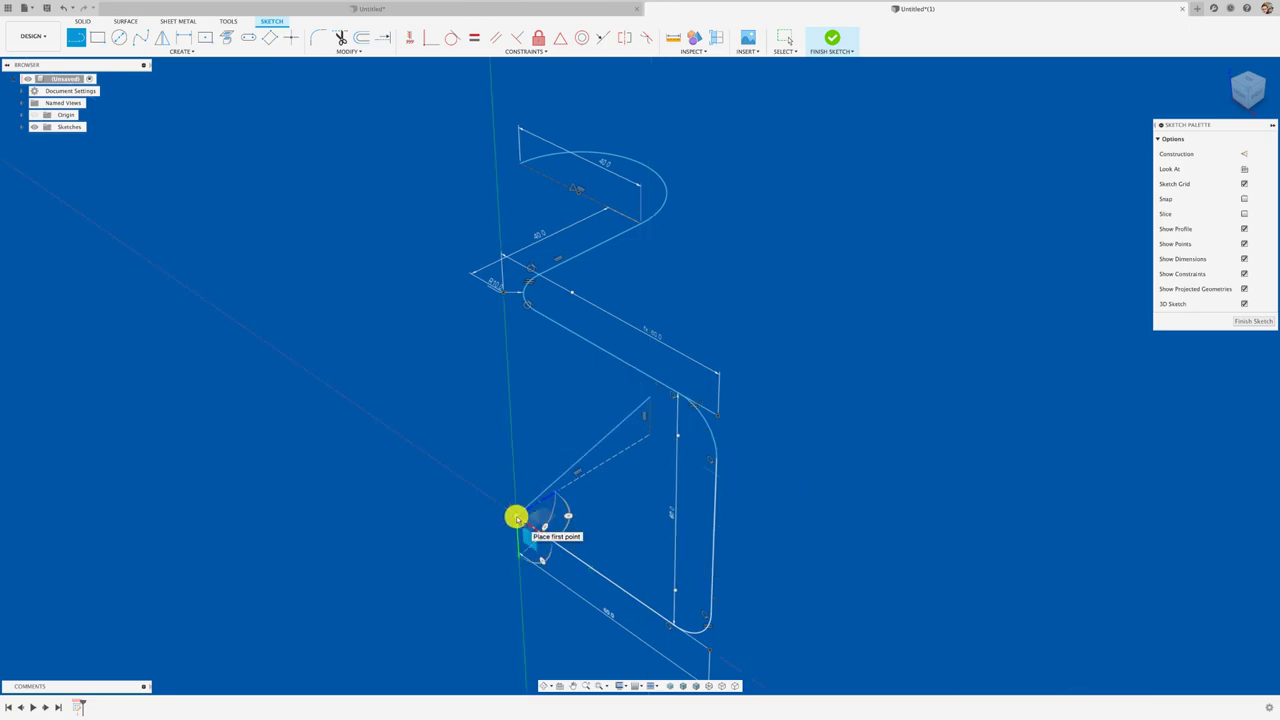
pyautogui.press('Escape')
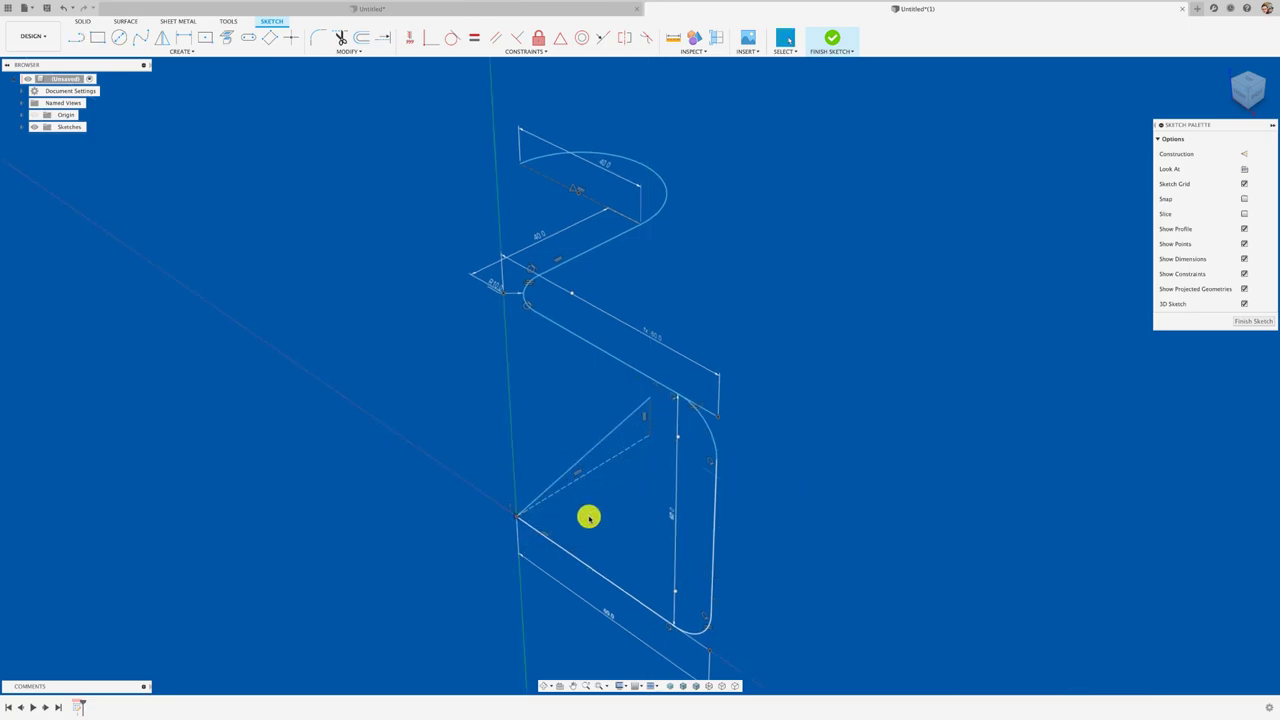
pyautogui.moveTo(589, 517)
pyautogui.keyDown('shift'); pyautogui.mouseDown(button='middle')
pyautogui.moveTo(437, 380)
pyautogui.moveTo(414, 331)
pyautogui.moveTo(394, 160)
pyautogui.mouseUp(button='middle'); pyautogui.keyUp('shift')
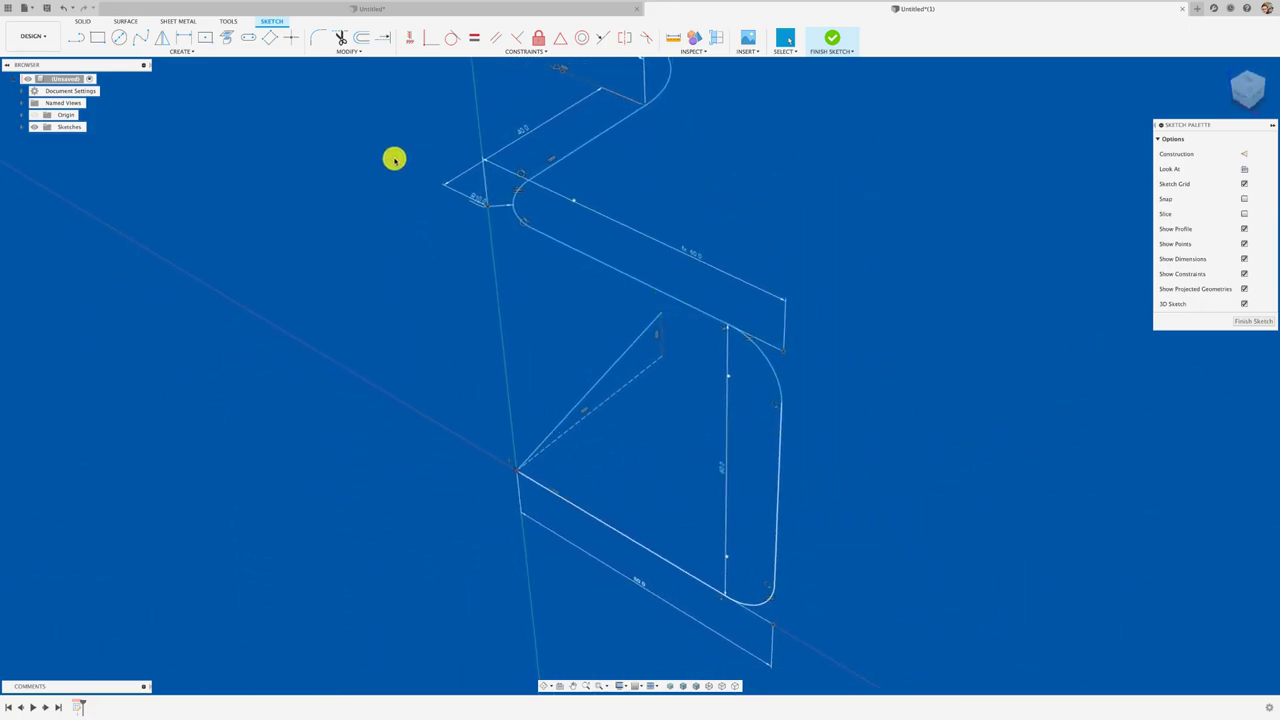
# Fillet the origin corner between the slanted line and the 60 mm line at 12.0 mm.
pyautogui.click(318, 37)
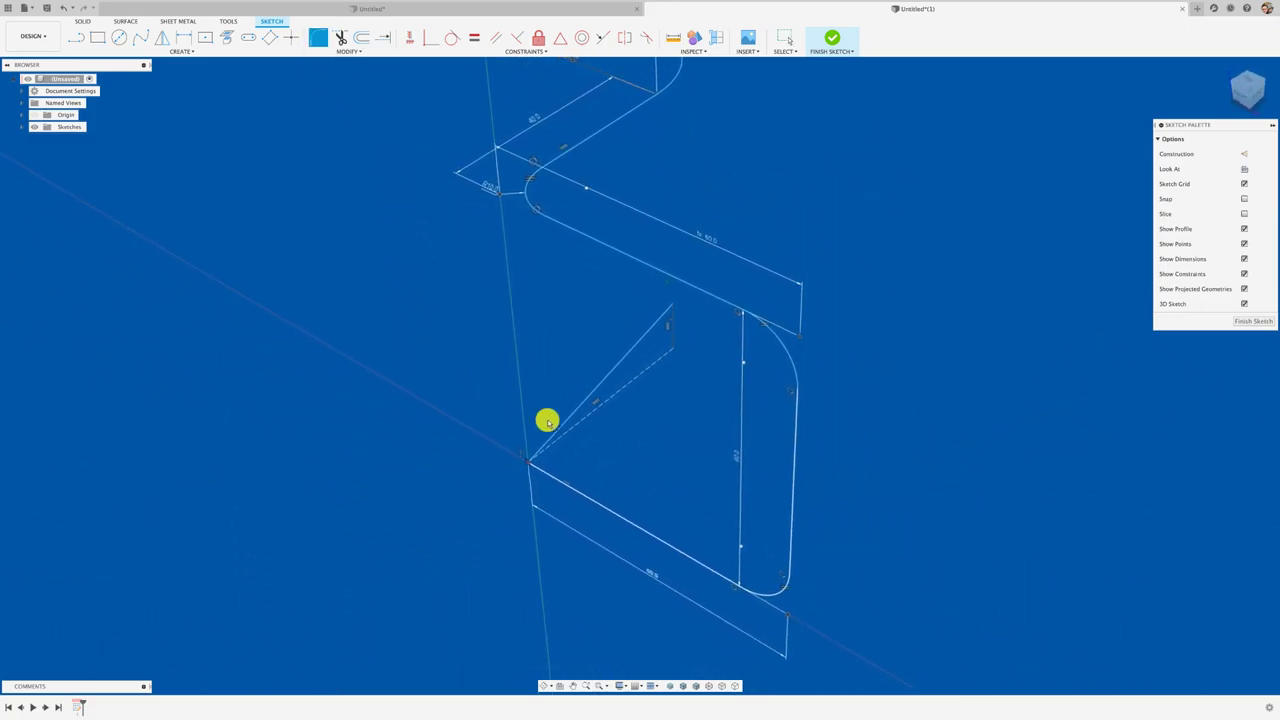
pyautogui.click(549, 478)
pyautogui.moveTo(409, 460)
pyautogui.keyDown('shift'); pyautogui.mouseDown(button='middle')
pyautogui.moveTo(951, 317)
pyautogui.moveTo(894, 366)
pyautogui.moveTo(1014, 268)
pyautogui.moveTo(1040, 197)
pyautogui.moveTo(1194, 77)
pyautogui.moveTo(851, 43)
pyautogui.mouseUp(button='middle'); pyautogui.keyUp('shift')
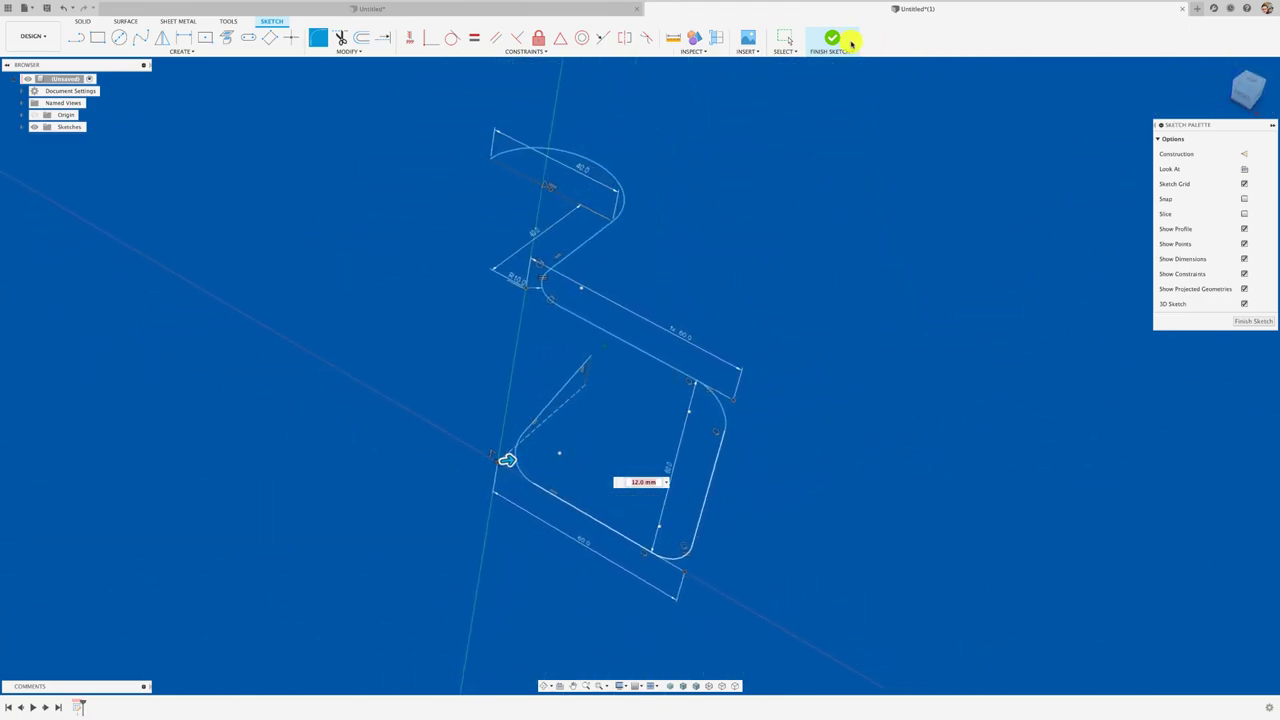
# Finish the sketch, preview a pipe along the path, then cancel the pipe.
pyautogui.click(845, 43)
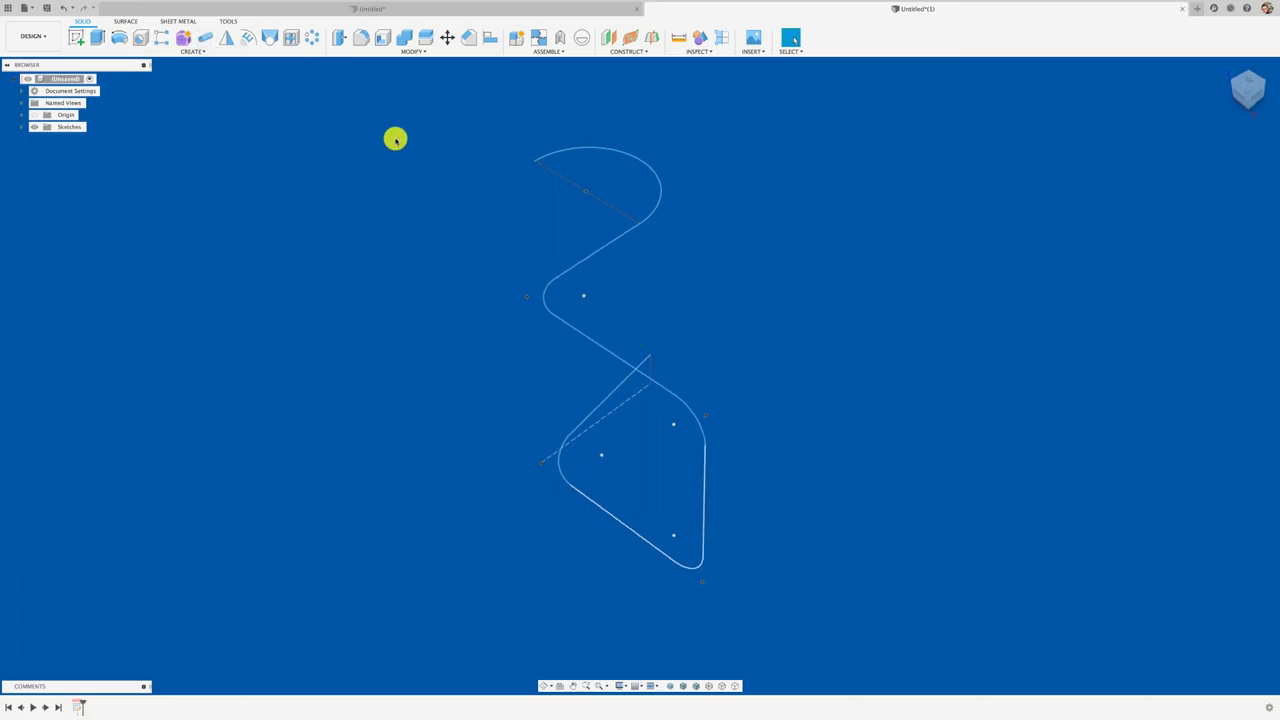
pyautogui.click(203, 38)
pyautogui.click(559, 148)
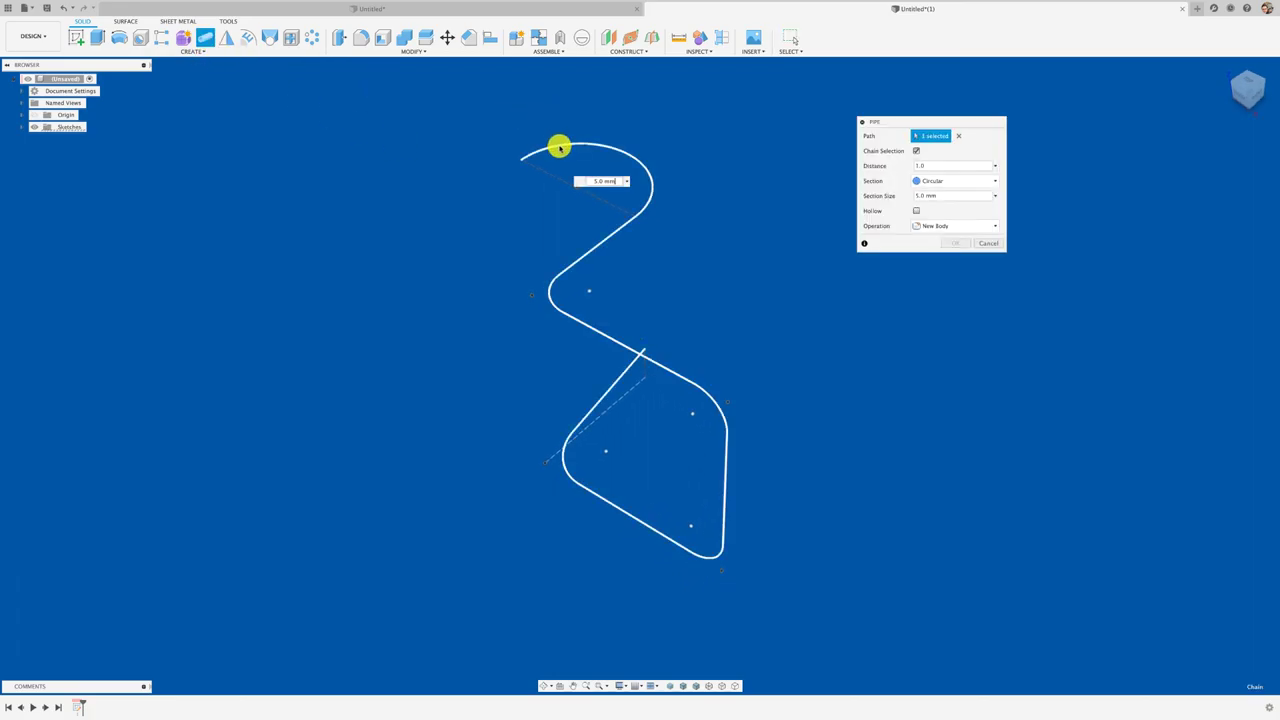
pyautogui.moveTo(560, 145)
pyautogui.keyDown('shift'); pyautogui.mouseDown(button='middle')
pyautogui.moveTo(683, 216)
pyautogui.moveTo(936, 240)
pyautogui.mouseUp(button='middle'); pyautogui.keyUp('shift')
pyautogui.click(990, 243)
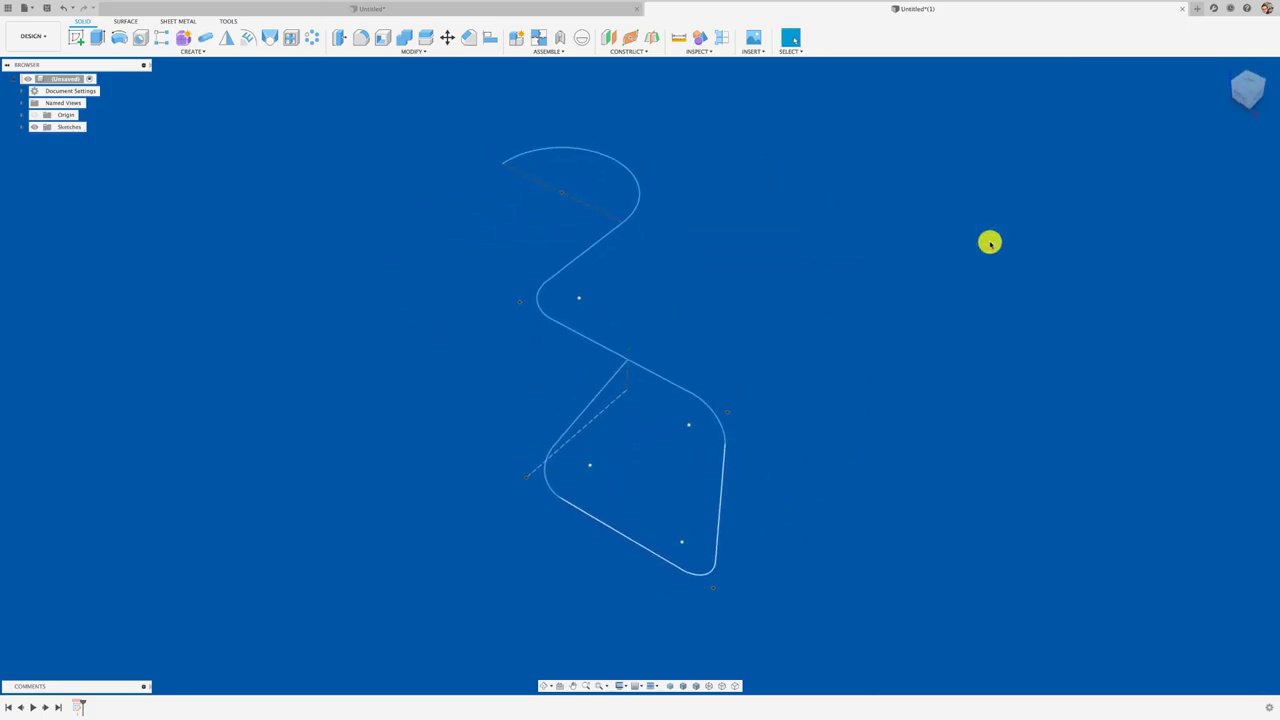
# Add a Plane Along Path at the path's start (distance 0.0) and begin a sketch on it.
pyautogui.click(648, 54)
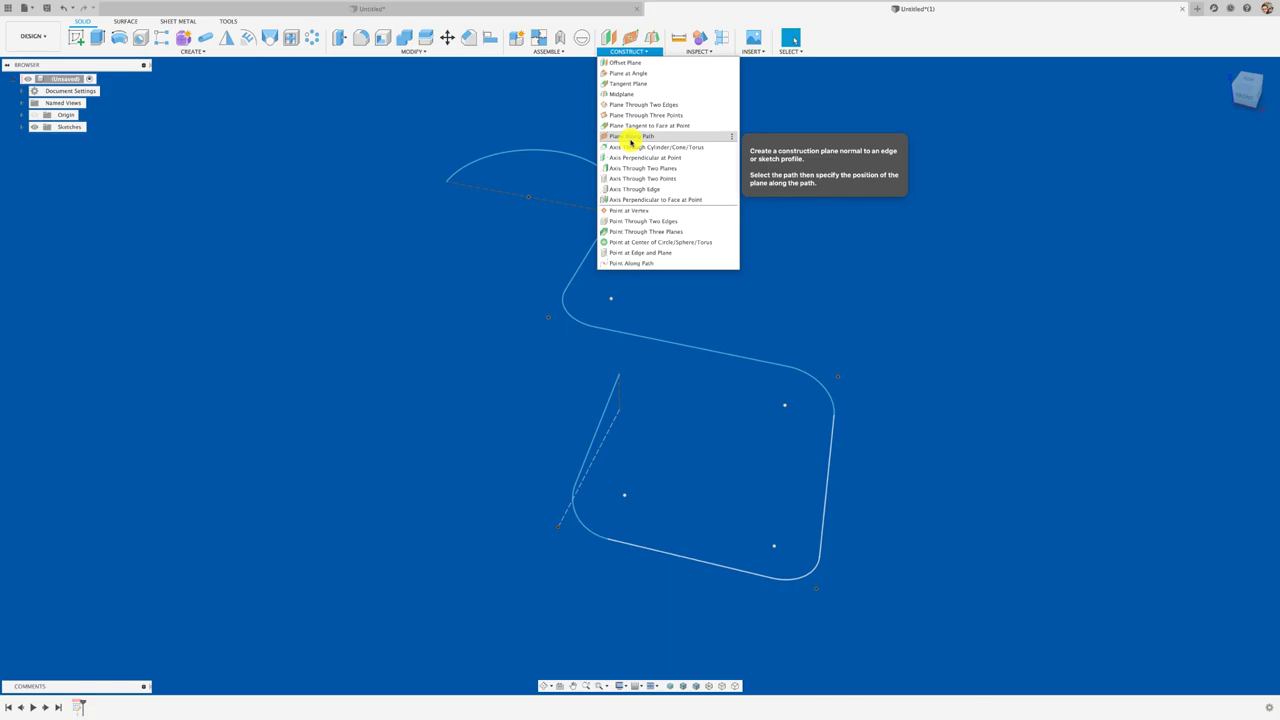
pyautogui.click(644, 139)
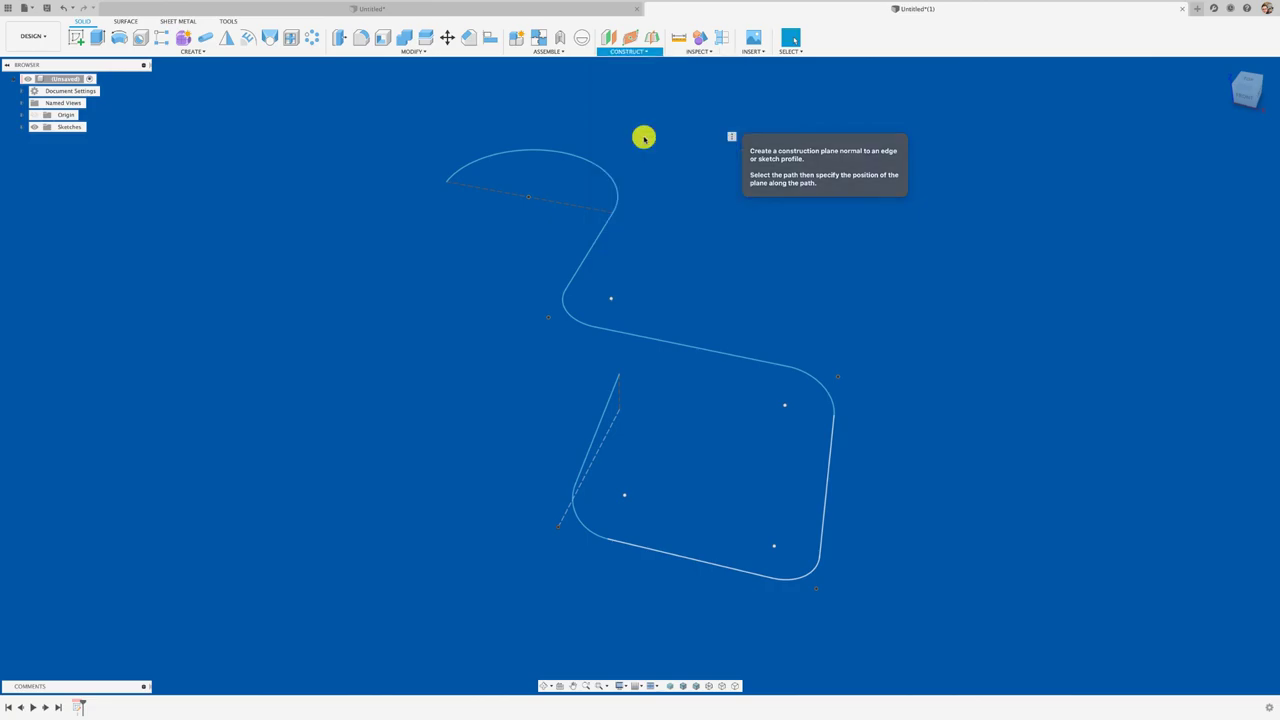
pyautogui.click(611, 390)
pyautogui.keyDown('shift'); pyautogui.moveTo(623, 400); pyautogui.dragTo(615, 428, button='middle'); pyautogui.keyUp('shift')
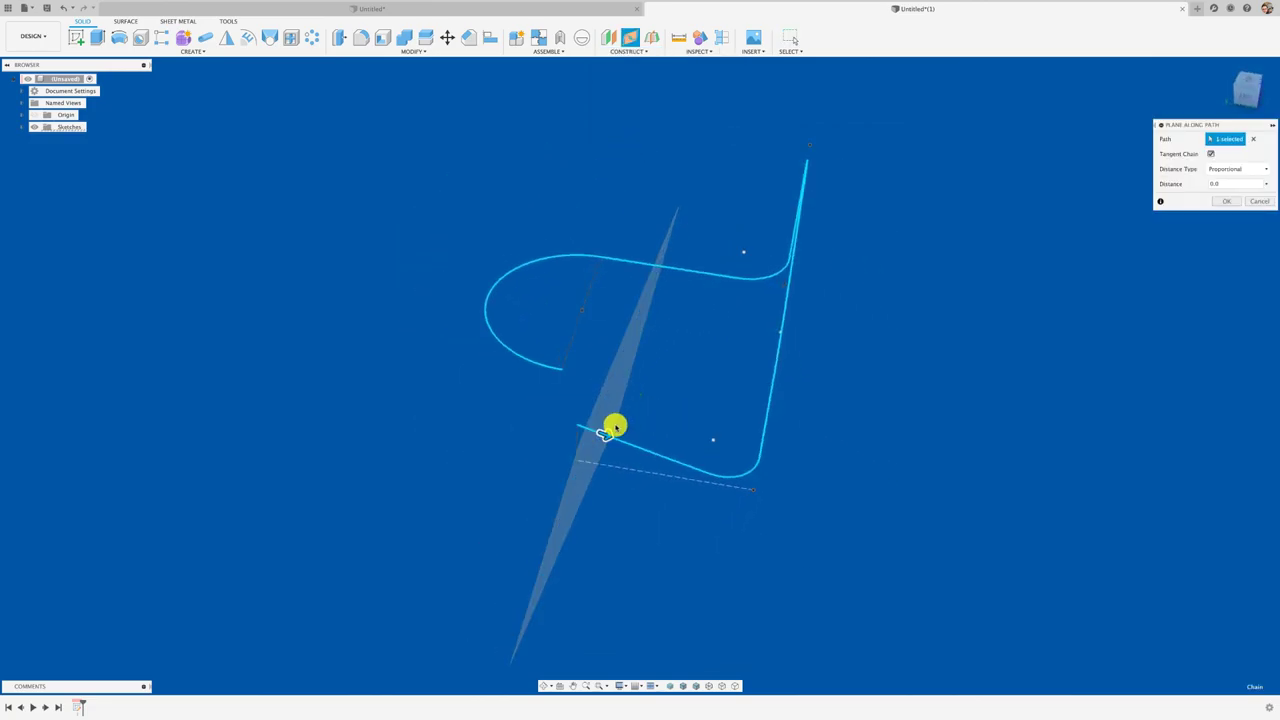
pyautogui.moveTo(606, 434)
pyautogui.mouseDown()
pyautogui.moveTo(906, 258)
pyautogui.moveTo(509, 403)
pyautogui.mouseUp()
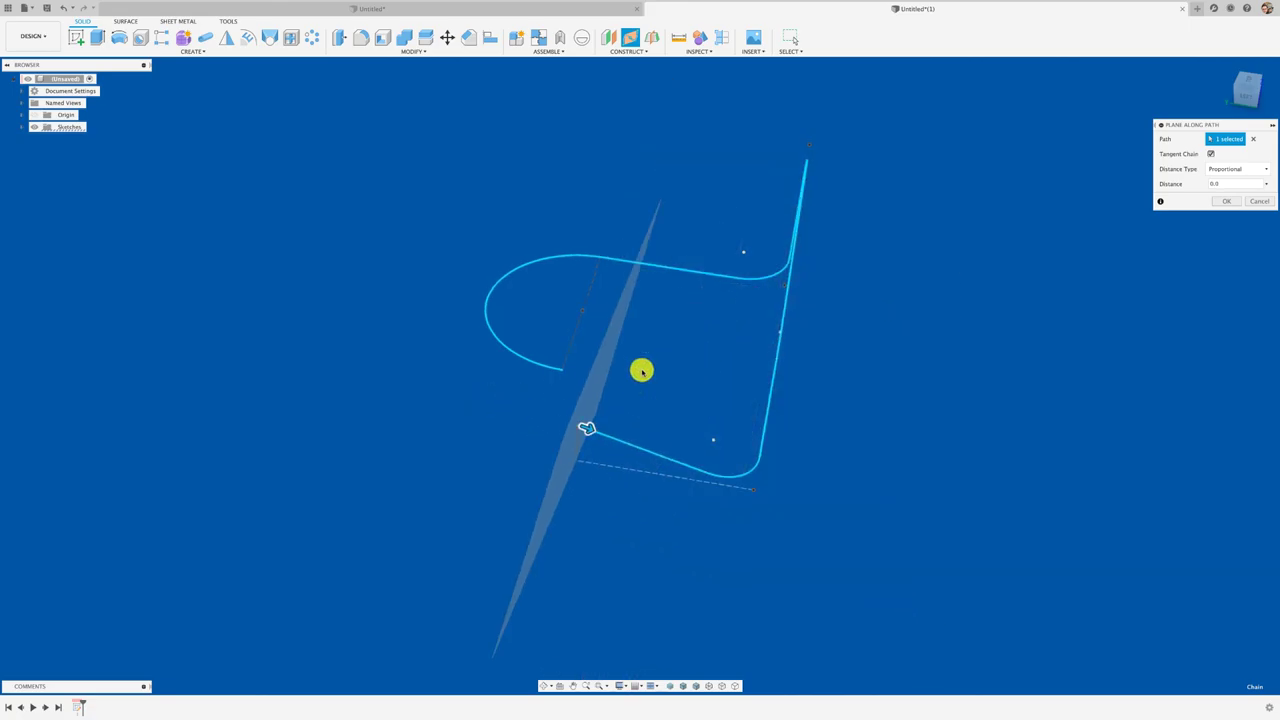
pyautogui.keyDown('shift'); pyautogui.moveTo(640, 369); pyautogui.dragTo(720, 350, button='middle'); pyautogui.keyUp('shift')
pyautogui.click(1222, 201)
pyautogui.keyDown('shift'); pyautogui.moveTo(854, 406); pyautogui.dragTo(500, 374, button='middle'); pyautogui.keyUp('shift')
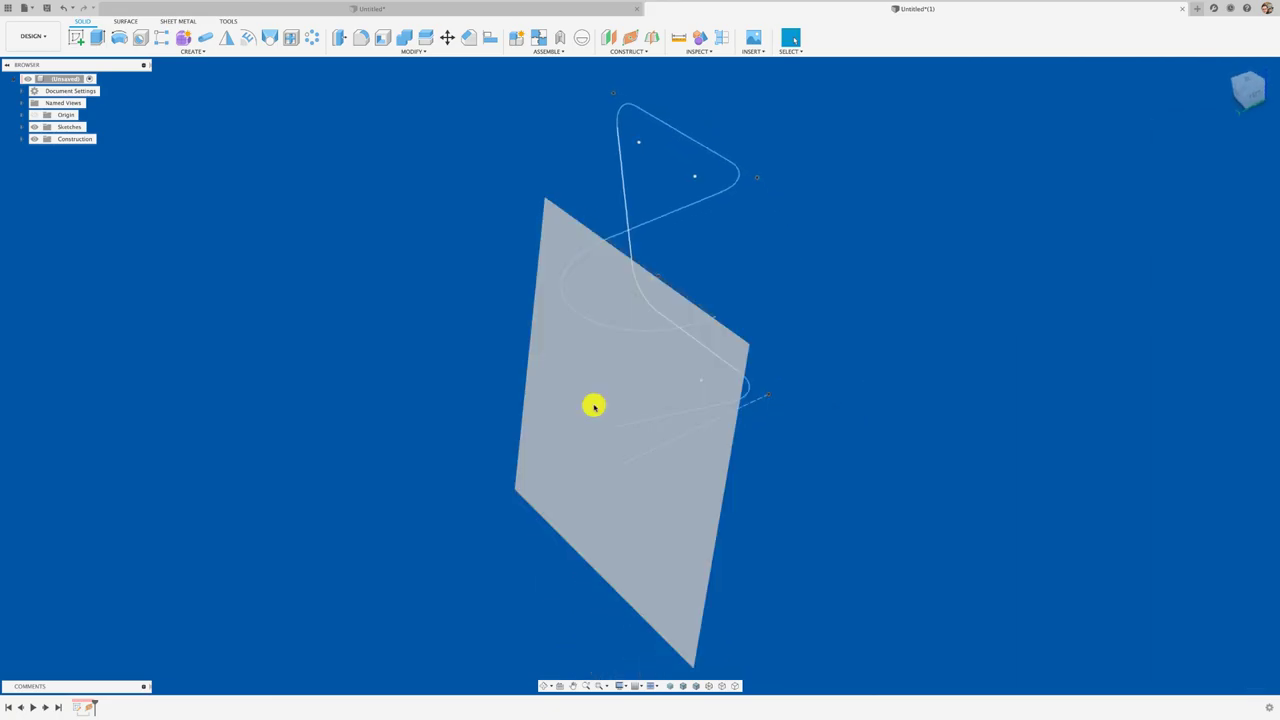
pyautogui.click(560, 334)
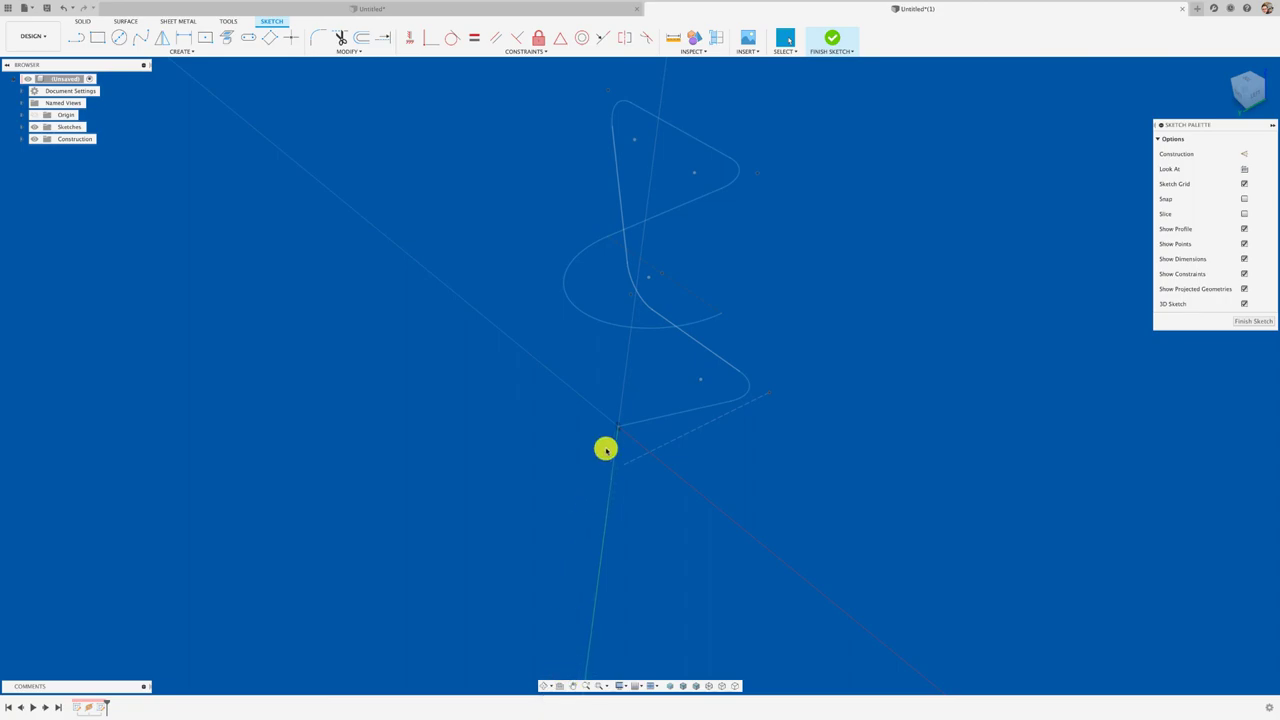
# View the new sketch straight on and switch between the circle and rectangle tools.
pyautogui.click(1245, 95)
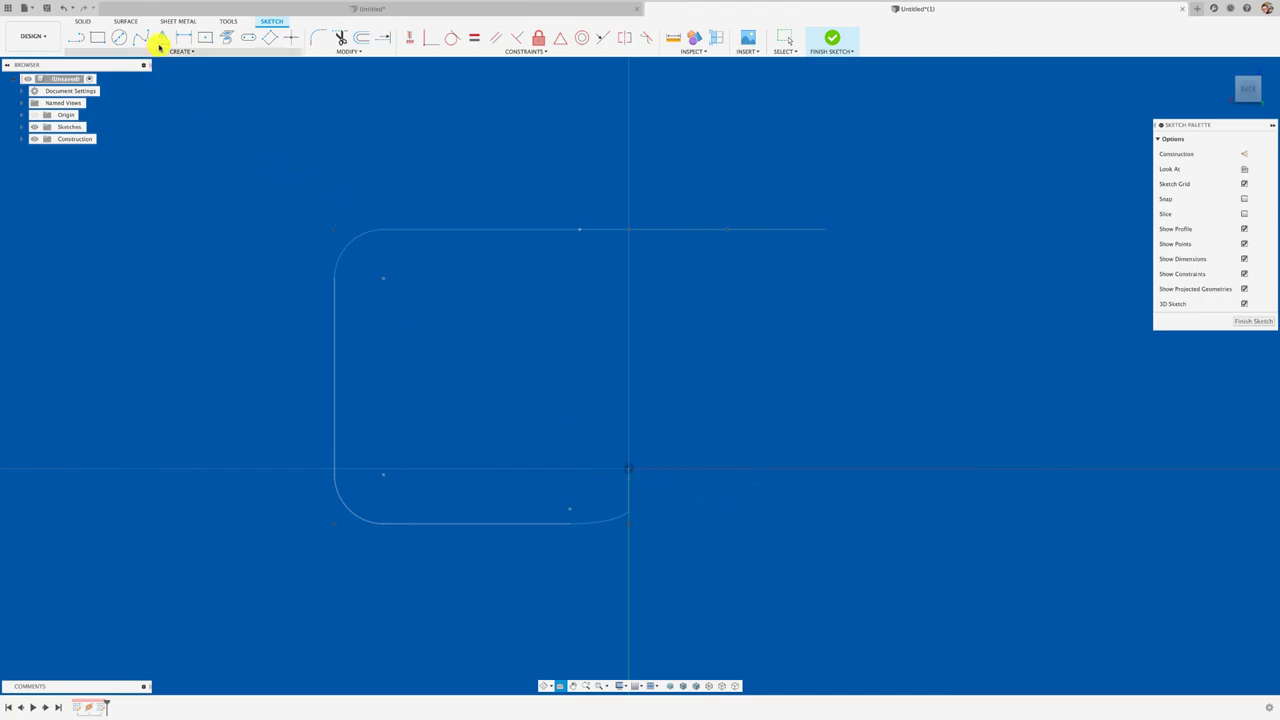
pyautogui.click(118, 38)
pyautogui.click(101, 38)
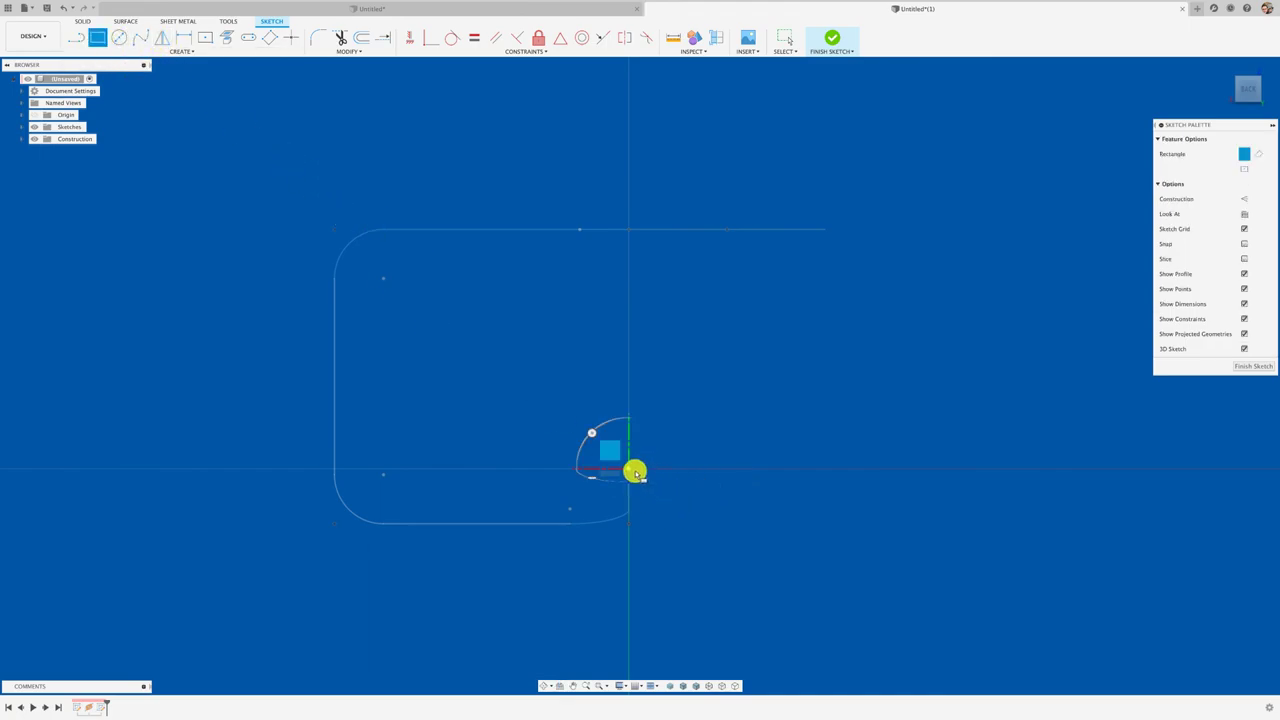
pyautogui.scroll(2, 627, 468)
pyautogui.scroll(2, 627, 465)
pyautogui.scroll(2, 627, 458)
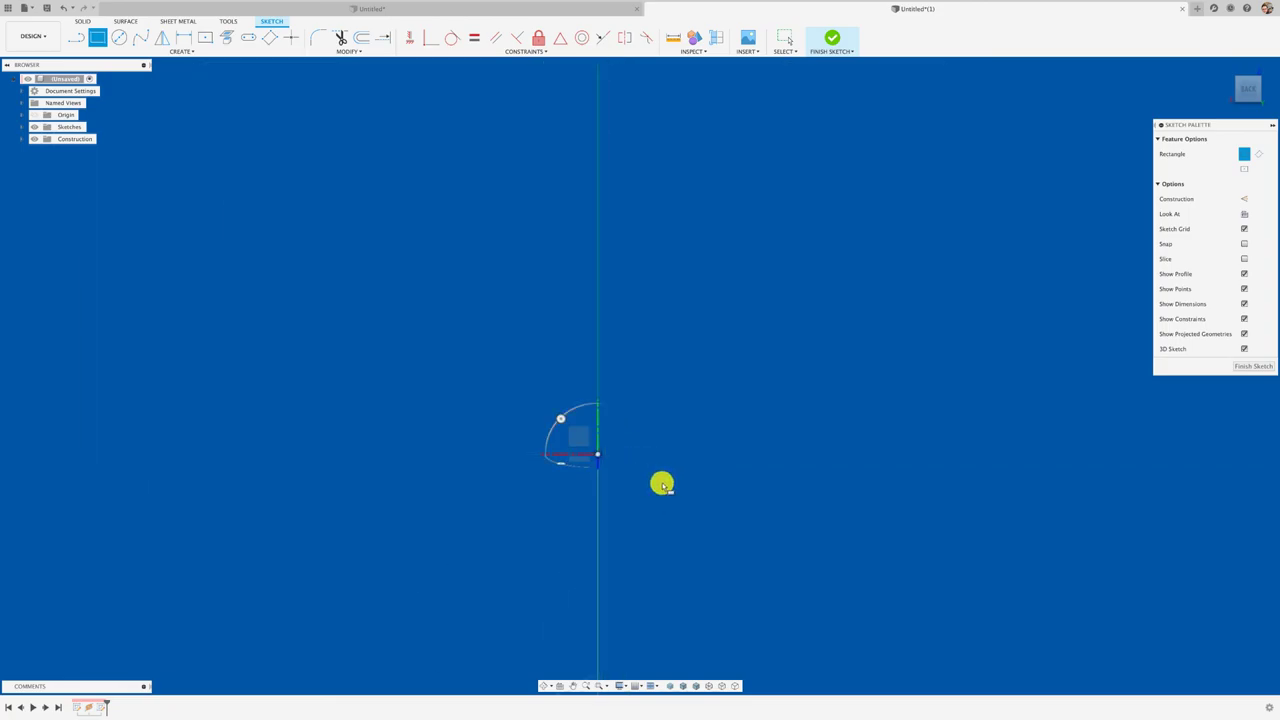
# Drop the rectangle and start a center-diameter circle at the path's origin.
pyautogui.press('Escape')
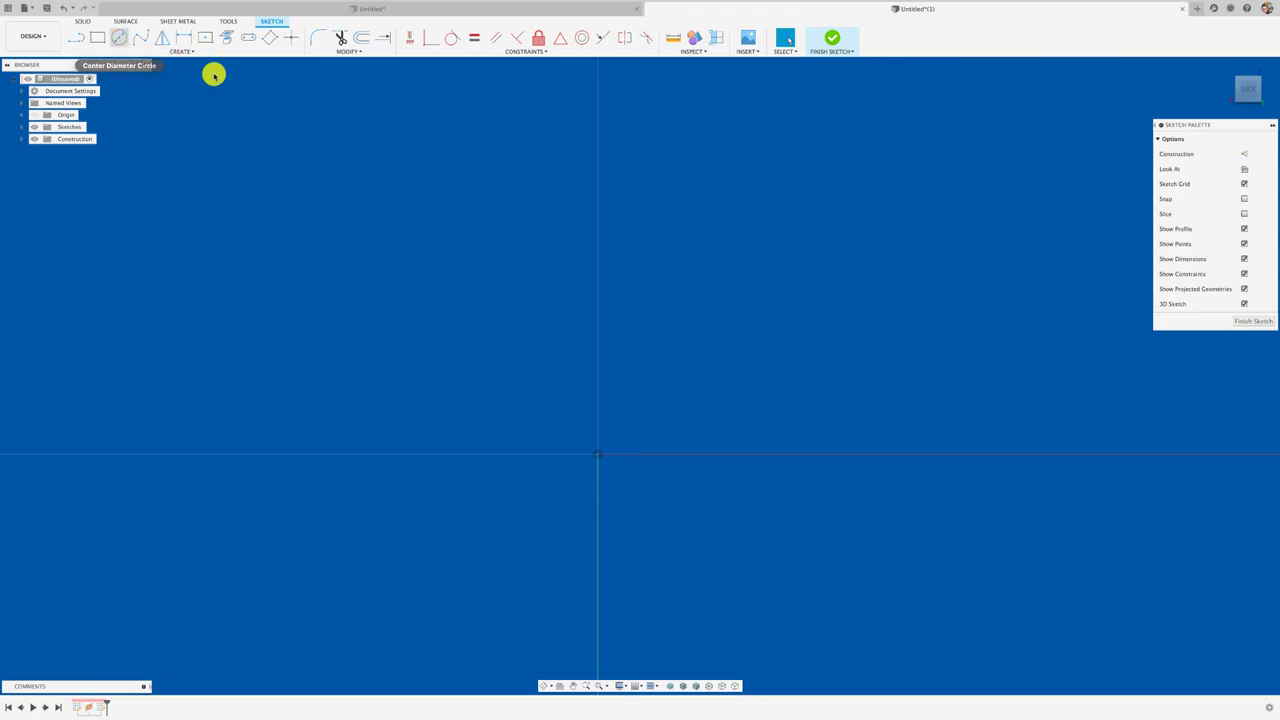
pyautogui.click(119, 37)
pyautogui.click(597, 455)
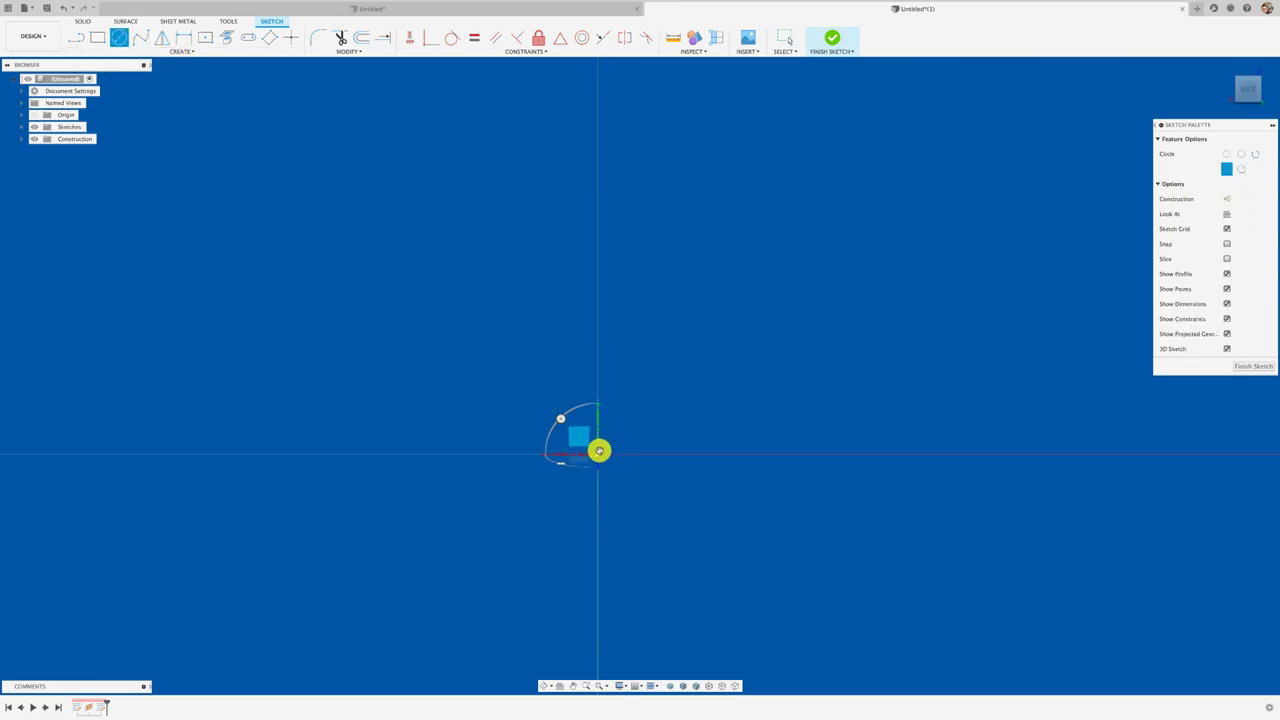
pyautogui.keyDown('shift'); pyautogui.moveTo(595, 455); pyautogui.dragTo(688, 473, button='middle'); pyautogui.keyUp('shift')
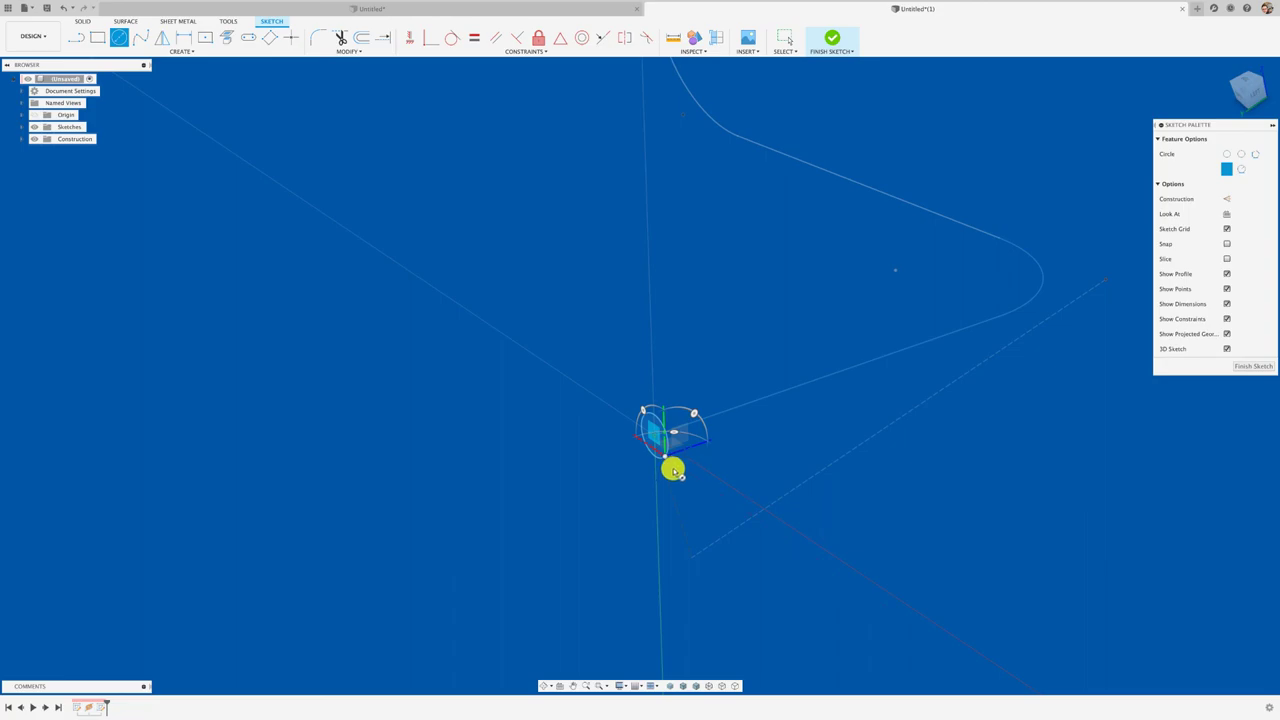
# Draw a small circle at the path start and a second overlapping circle.
pyautogui.click(673, 467)
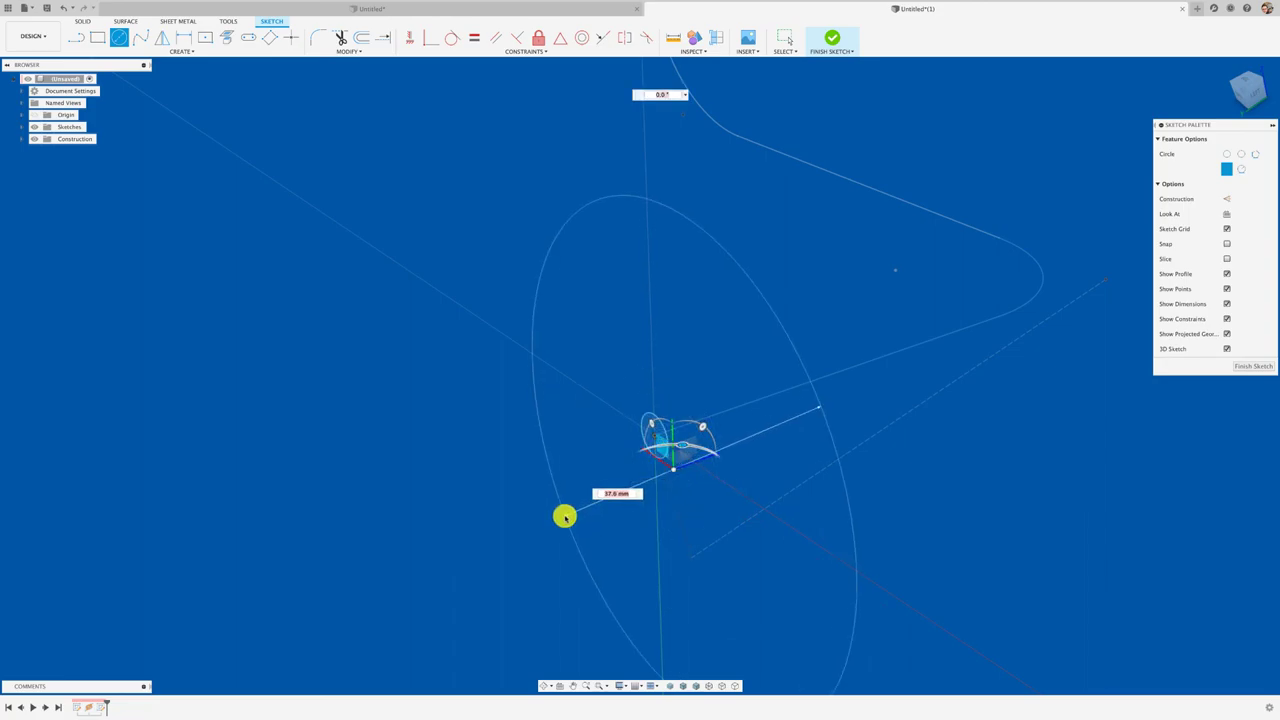
pyautogui.click(668, 462)
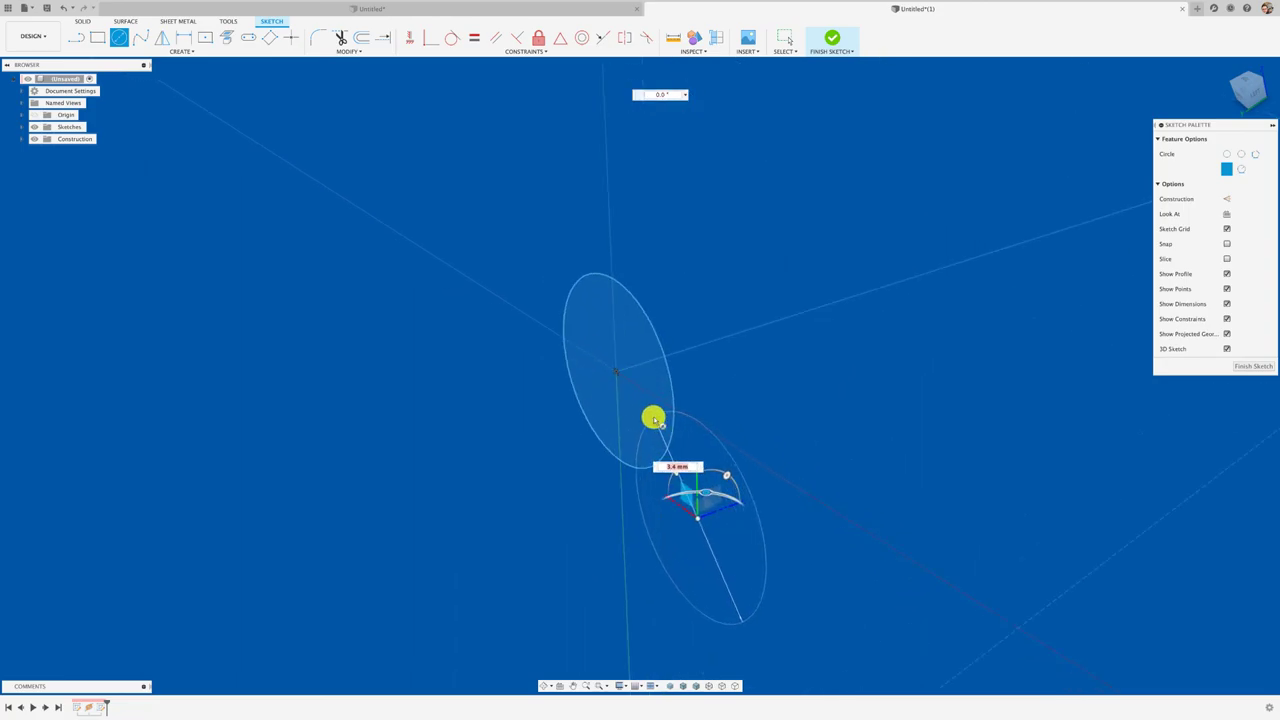
pyautogui.click(653, 419)
# Trim the lower circle to notch the profile, then finish the 3D sketch.
pyautogui.press('t')
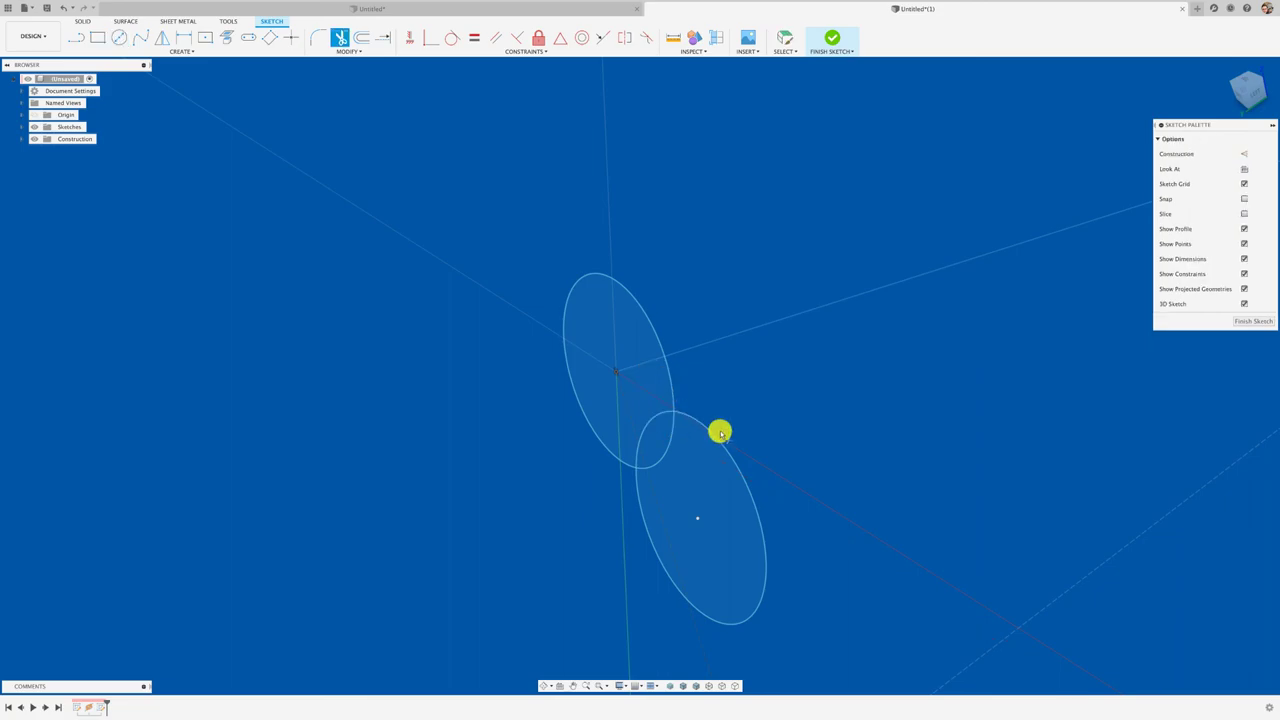
pyautogui.click(707, 430)
pyautogui.click(672, 455)
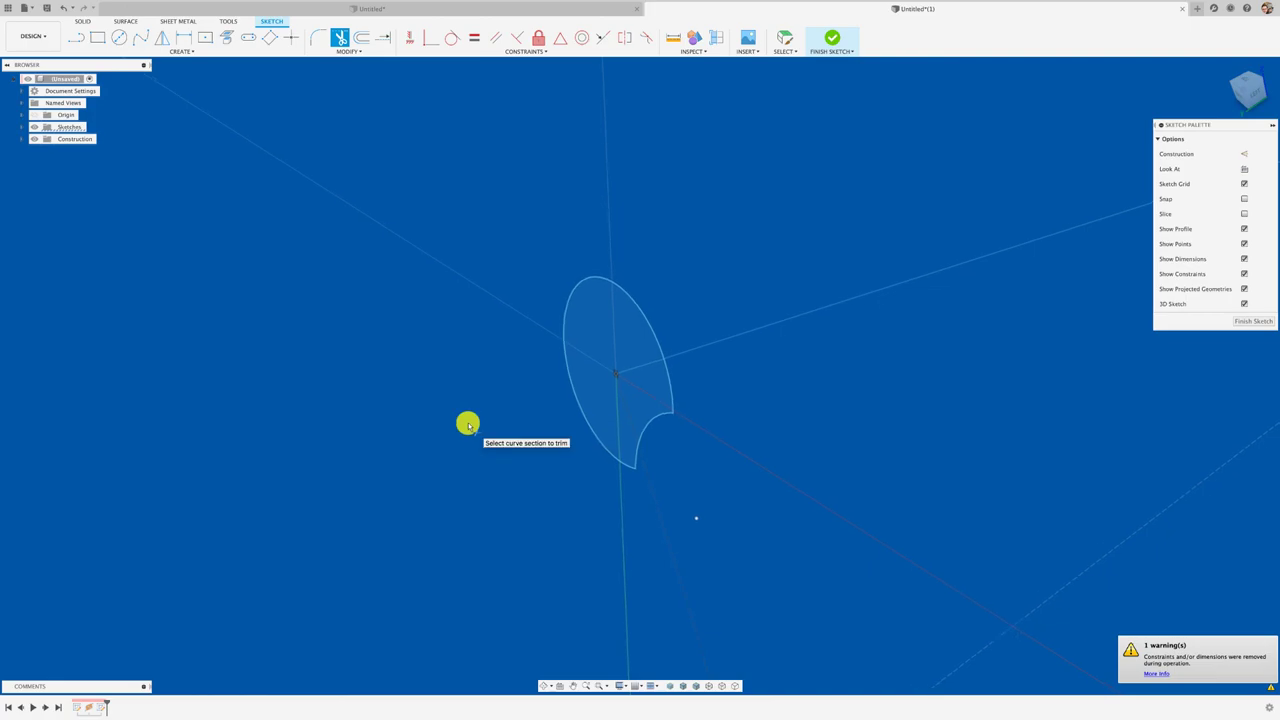
pyautogui.scroll(-5, 674, 206)
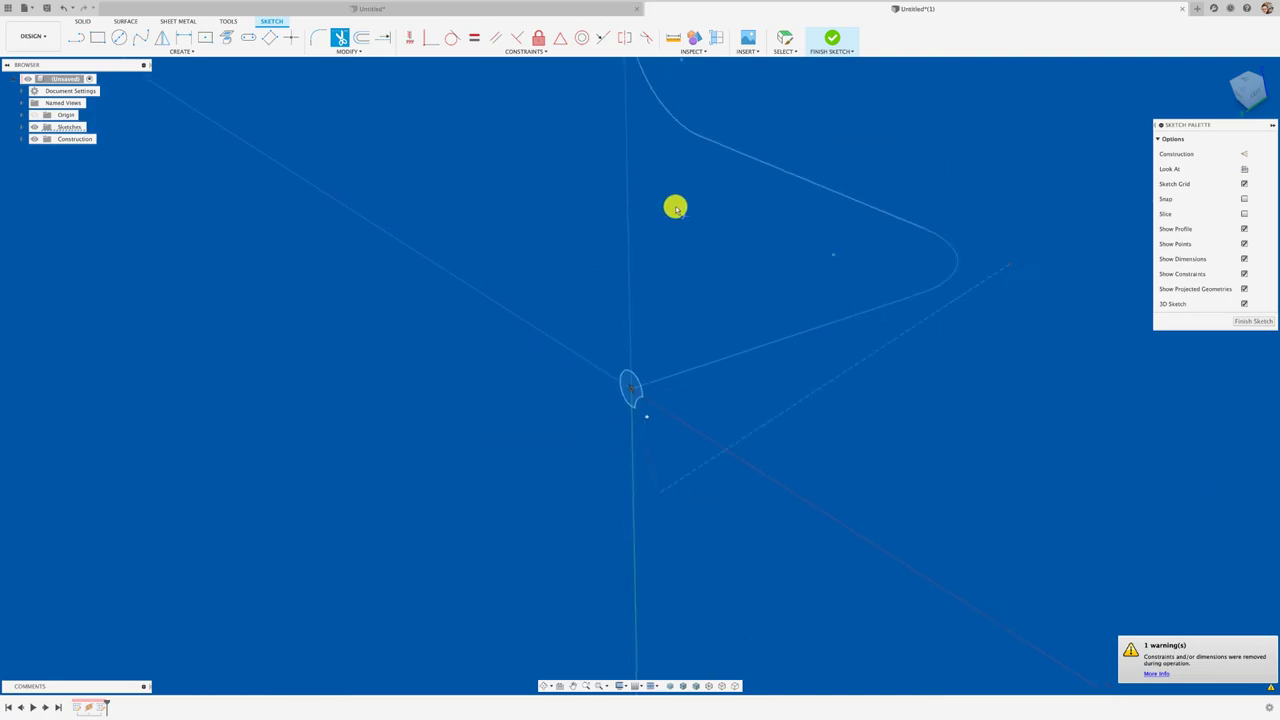
pyautogui.click(830, 40)
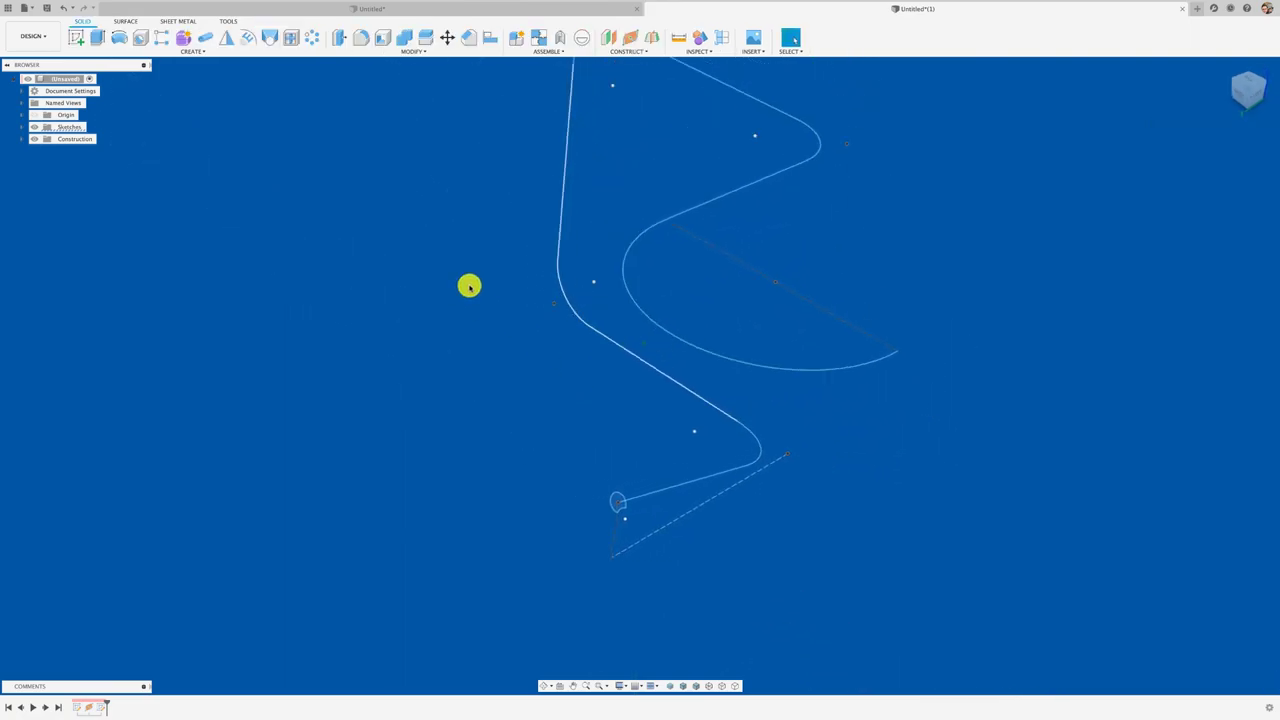
# Sweep the notched profile along the filleted sketch curve and inspect the tube preview.
pyautogui.click(191, 52)
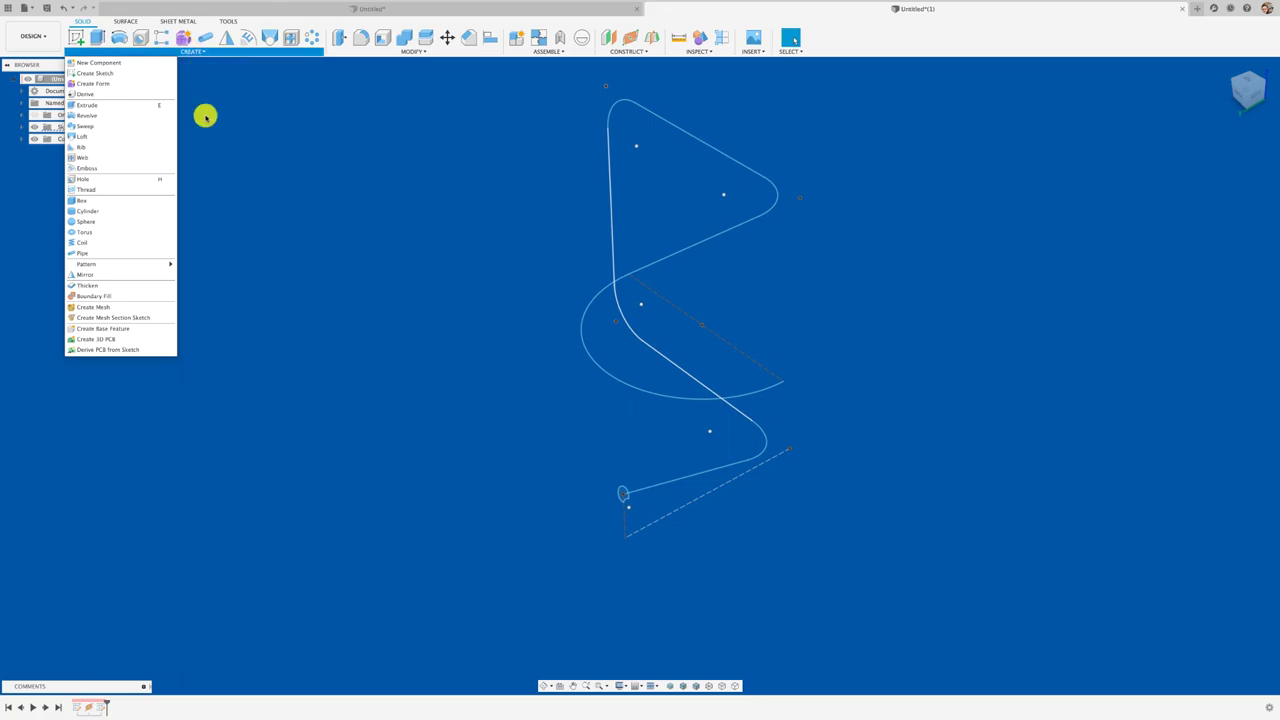
pyautogui.click(89, 128)
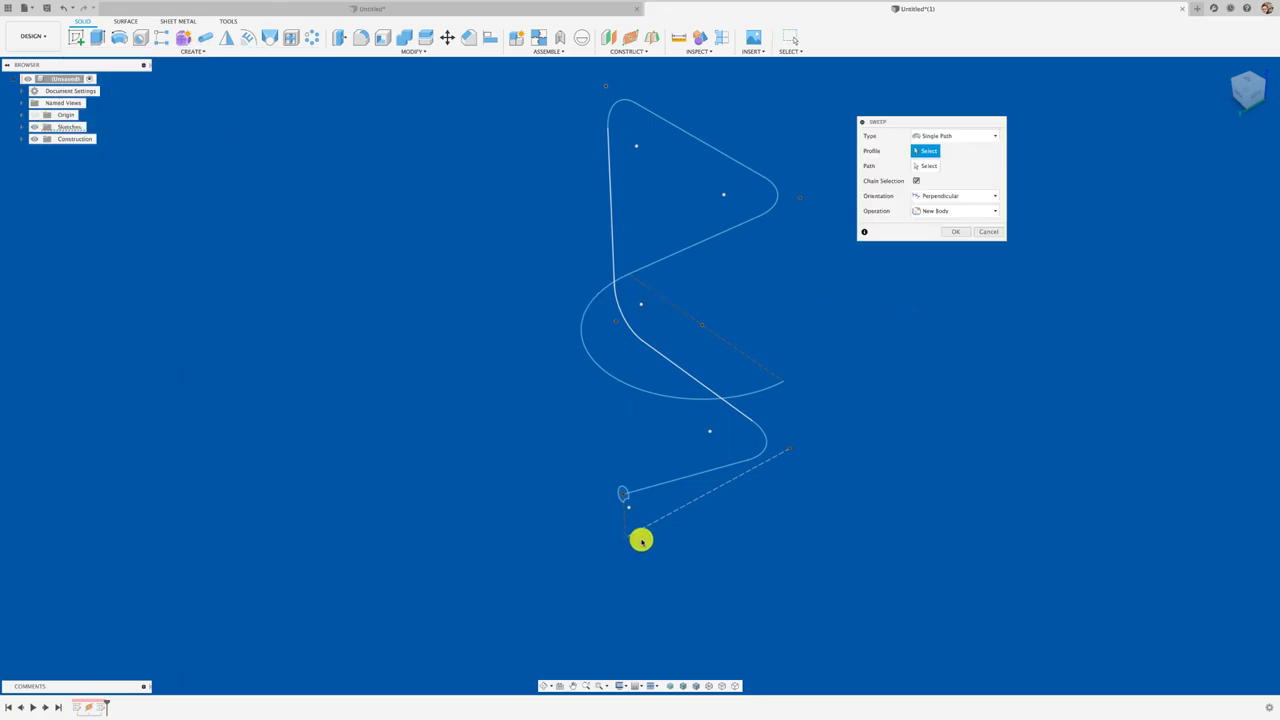
pyautogui.click(625, 487)
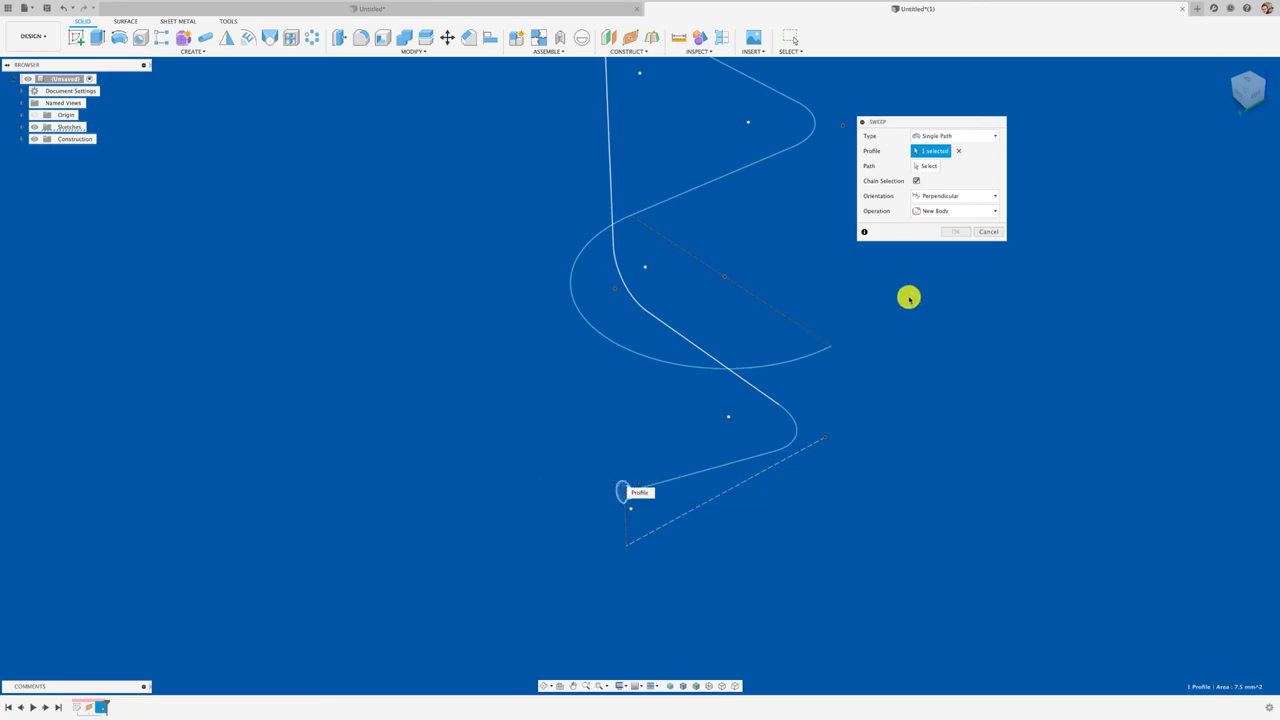
pyautogui.click(930, 166)
pyautogui.click(755, 451)
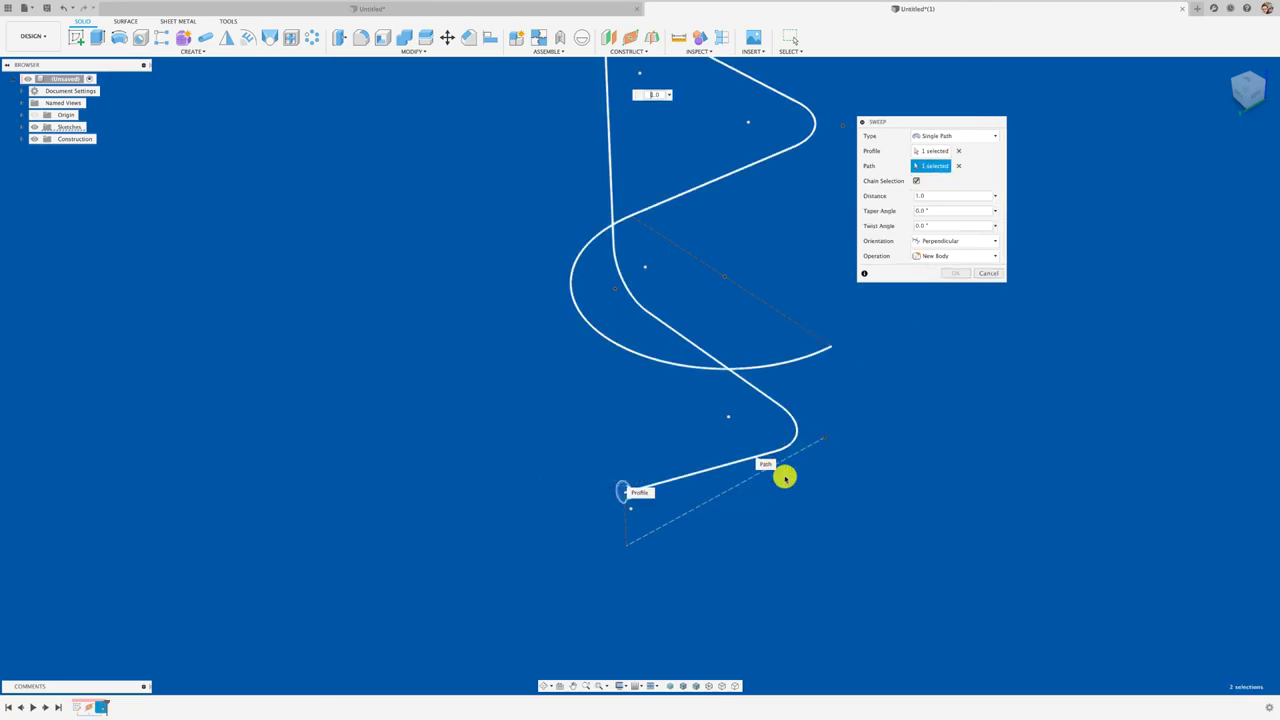
pyautogui.keyDown('shift'); pyautogui.moveTo(820, 502); pyautogui.dragTo(820, 502, button='middle'); pyautogui.keyUp('shift')
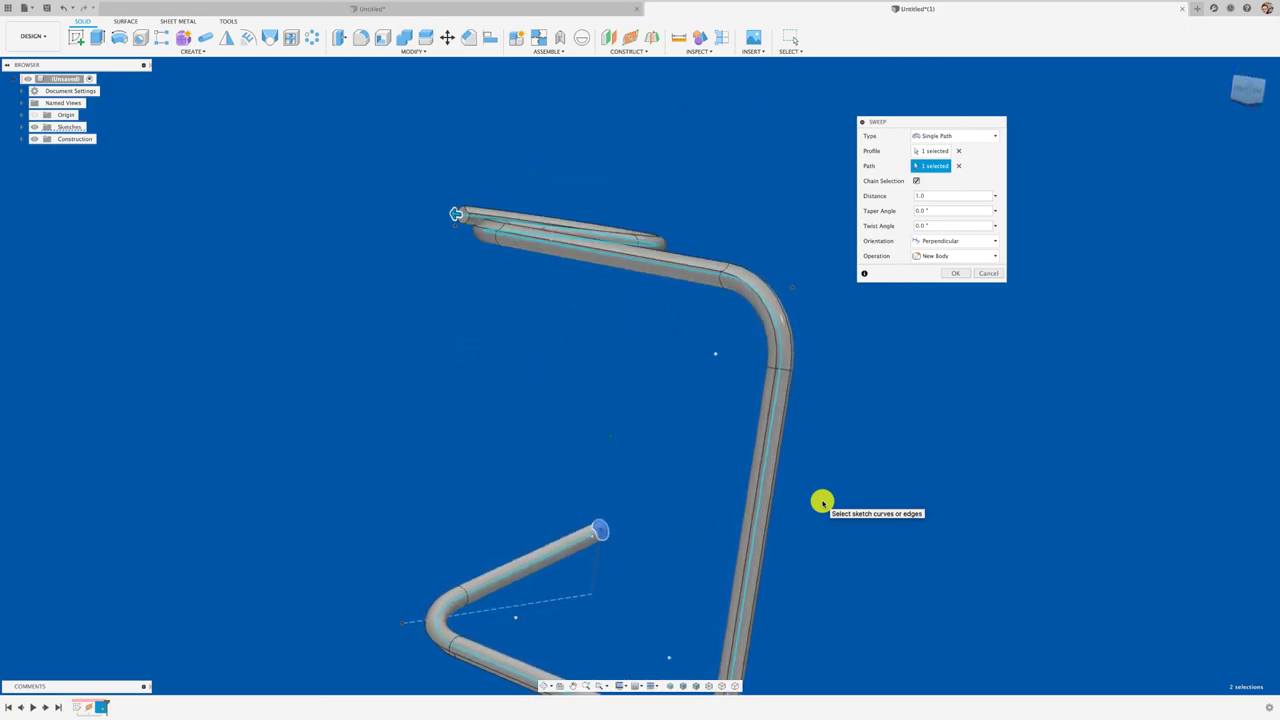
pyautogui.keyDown('shift'); pyautogui.moveTo(820, 502); pyautogui.dragTo(820, 502, button='middle'); pyautogui.keyUp('shift')
pyautogui.click(700, 42)
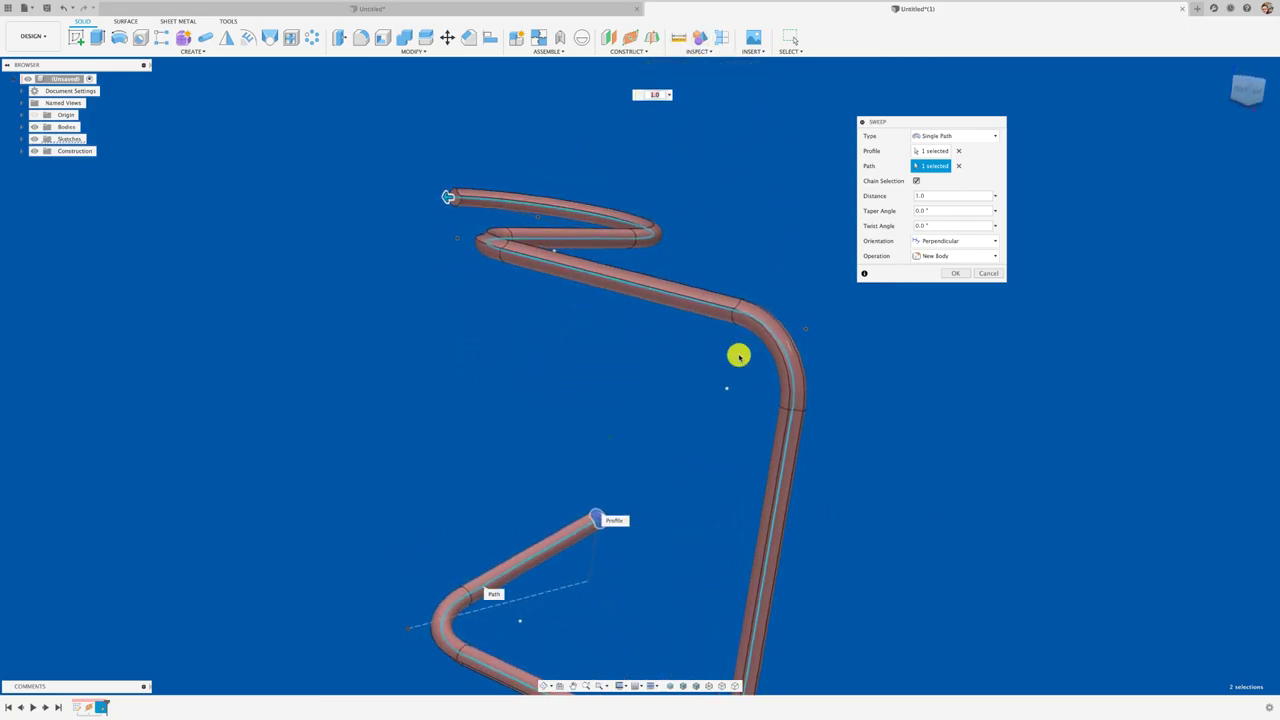
pyautogui.moveTo(740, 354)
pyautogui.keyDown('shift'); pyautogui.mouseDown(button='middle')
pyautogui.moveTo(946, 306)
pyautogui.moveTo(953, 243)
pyautogui.mouseUp(button='middle'); pyautogui.keyUp('shift')
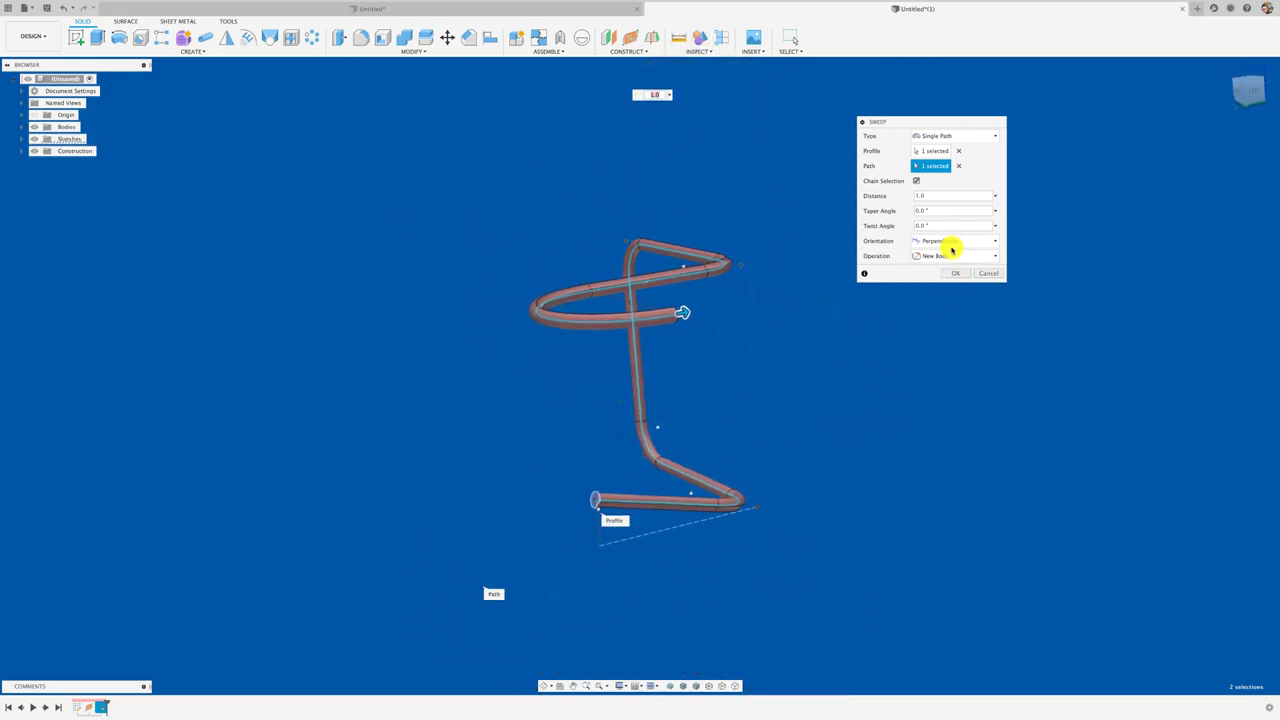
pyautogui.click(953, 243)
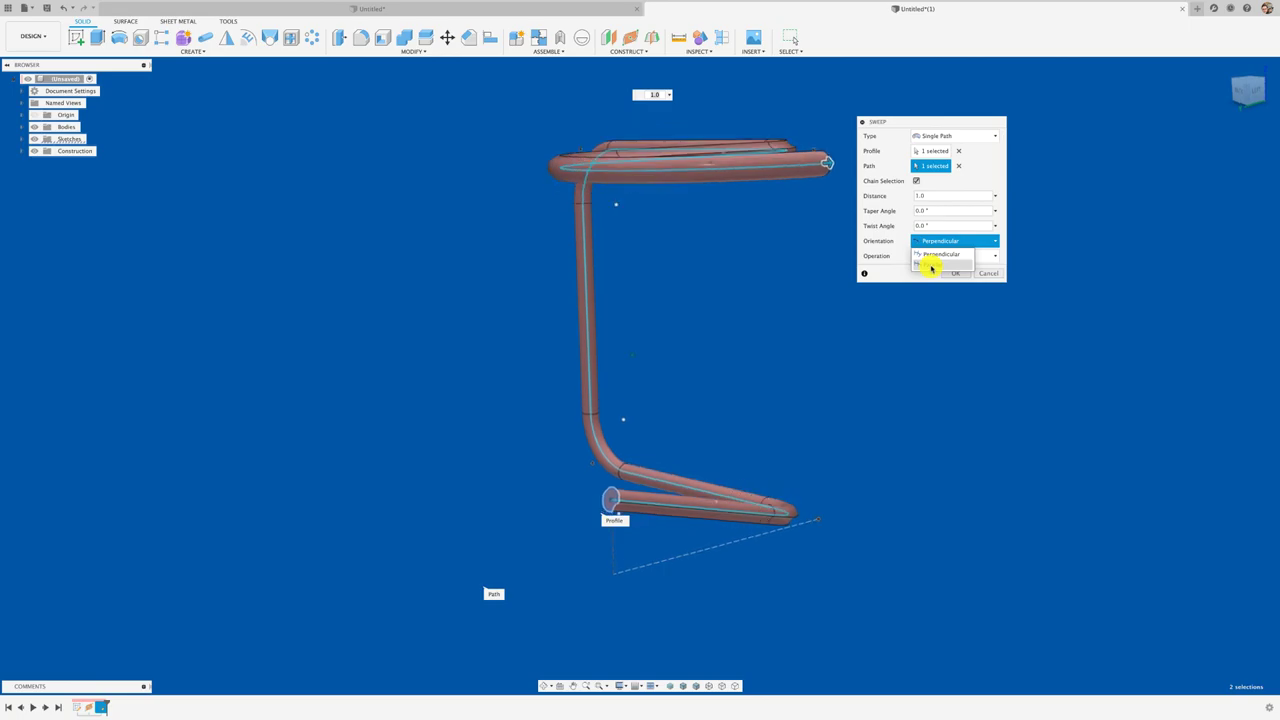
# Try Parallel orientation, revert to Perpendicular, then cancel the sweep without a body.
pyautogui.click(931, 265)
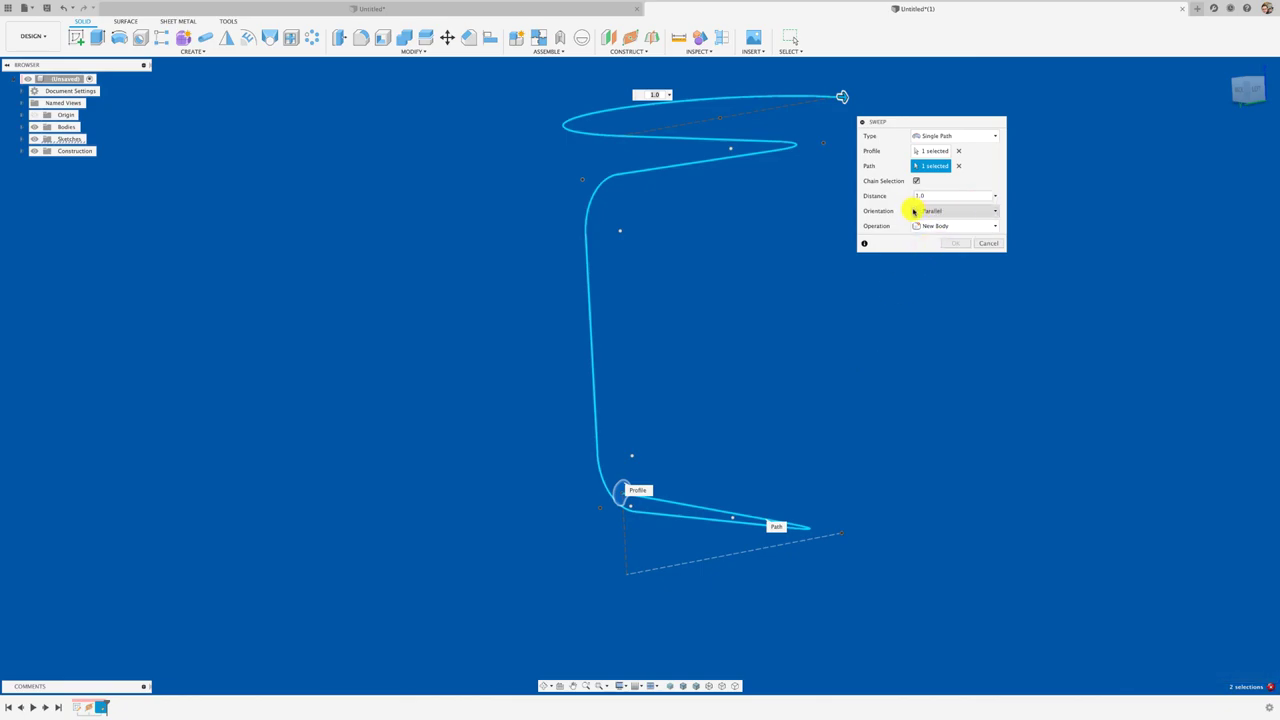
pyautogui.click(965, 218)
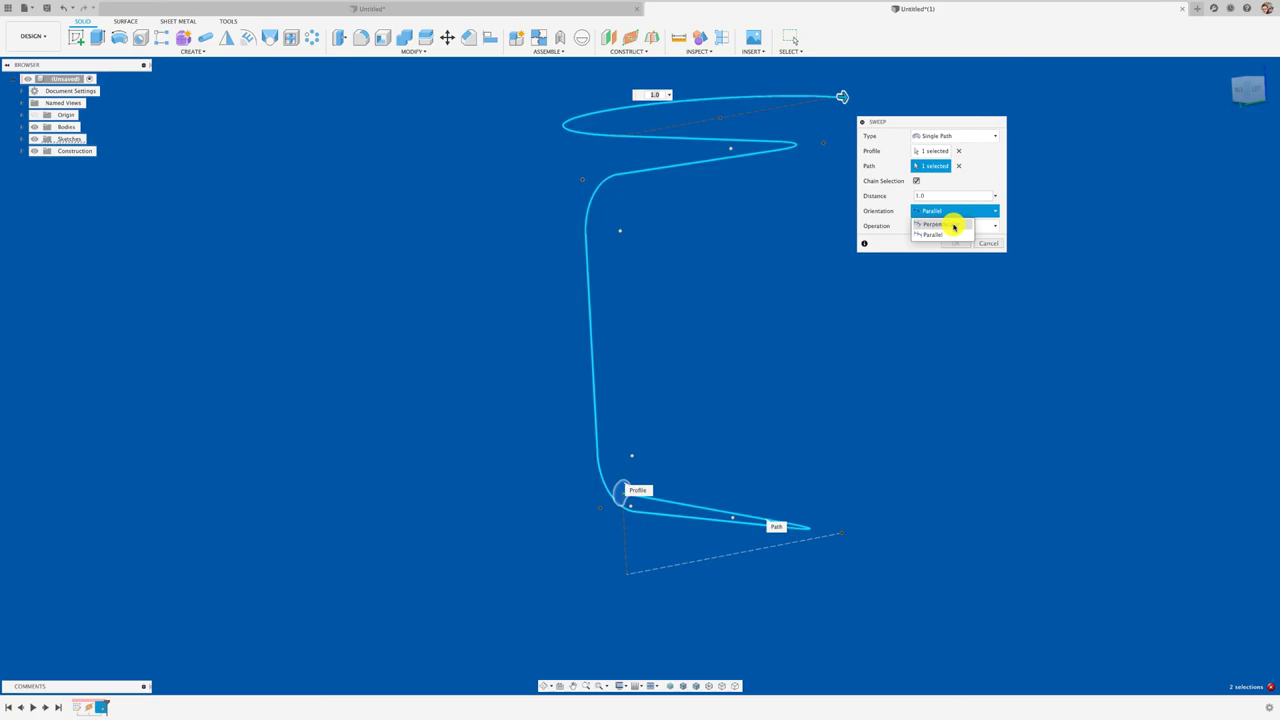
pyautogui.click(953, 225)
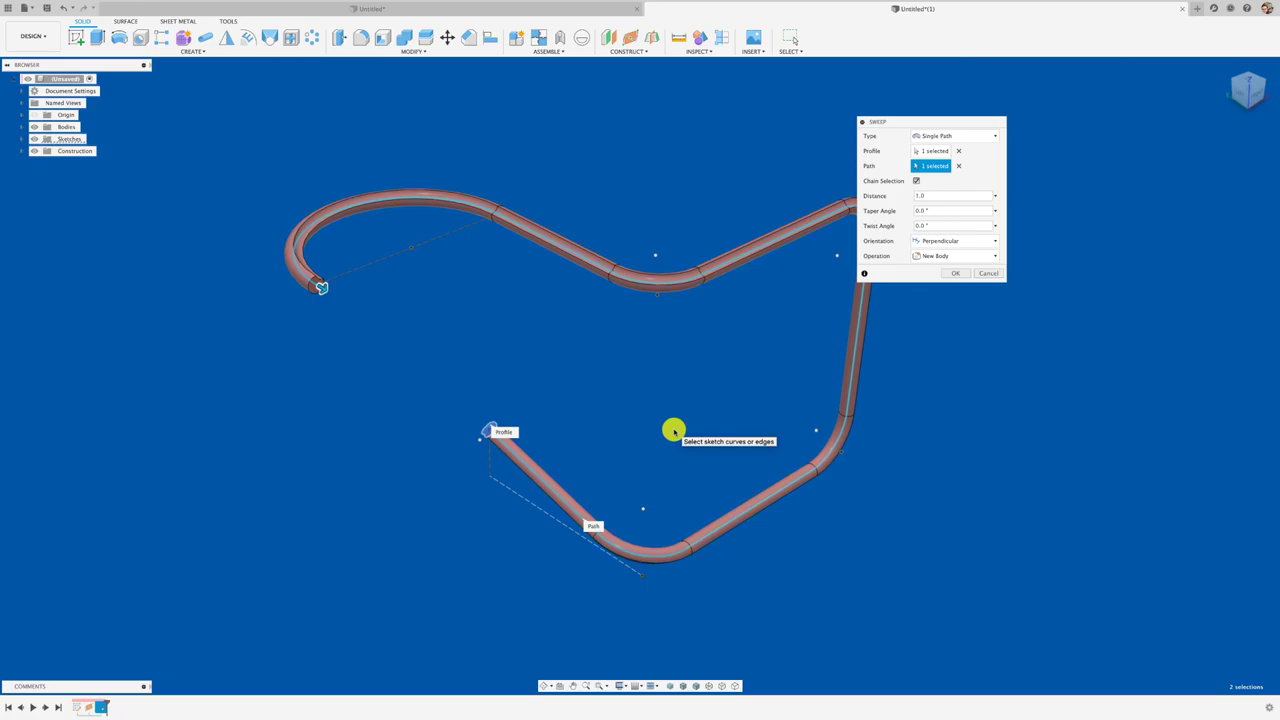
pyautogui.click(987, 274)
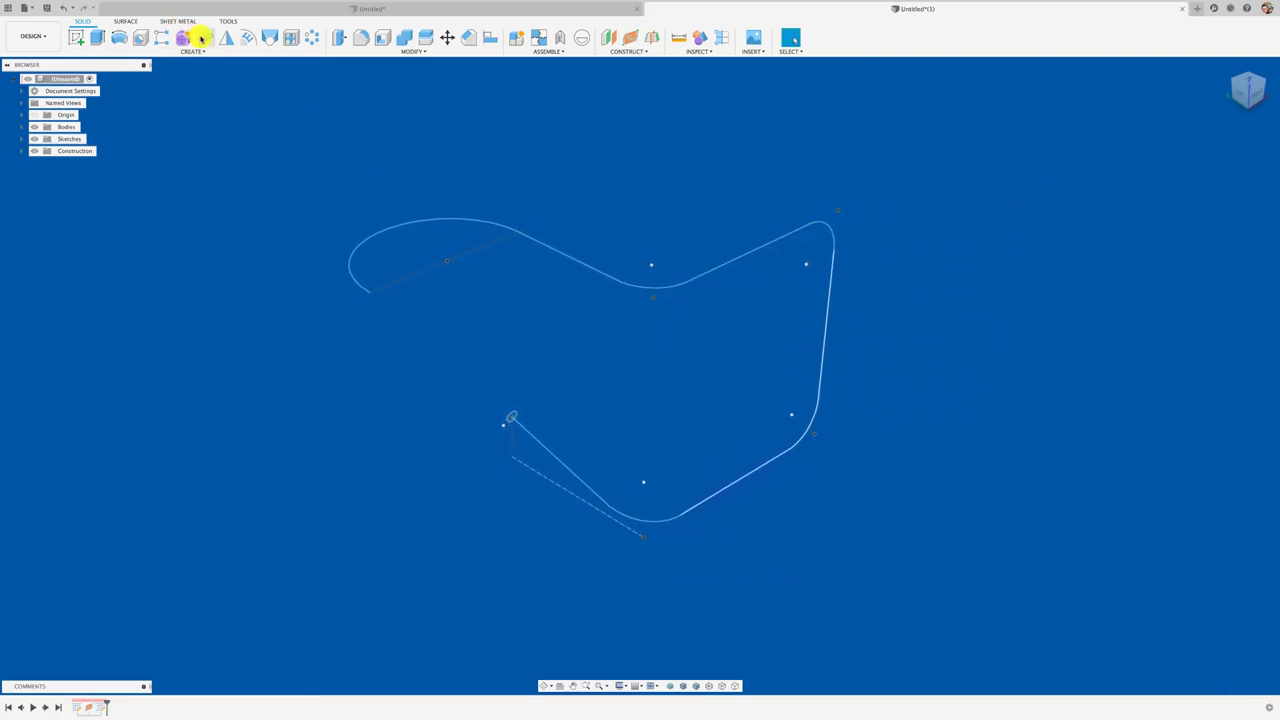
# Create a 5.0 mm triangular-section pipe along the whole sketched path as a new body.
pyautogui.click(200, 38)
pyautogui.click(460, 220)
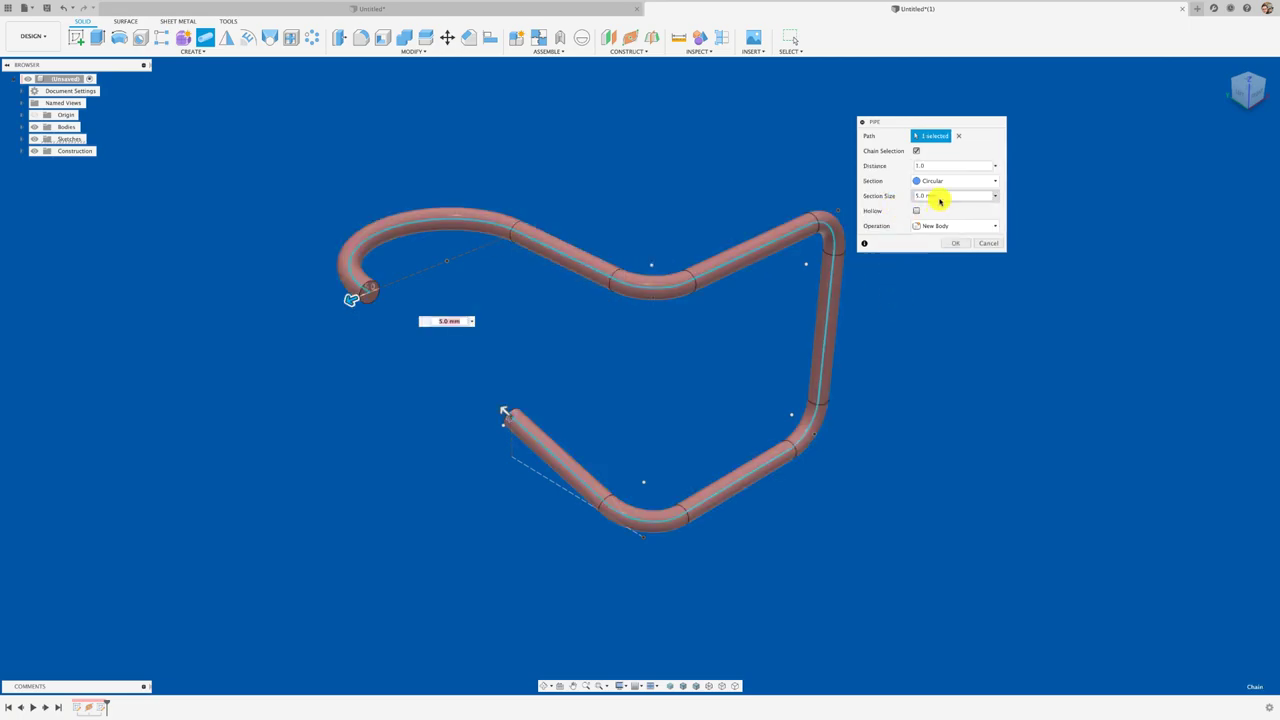
pyautogui.click(978, 180)
pyautogui.click(935, 215)
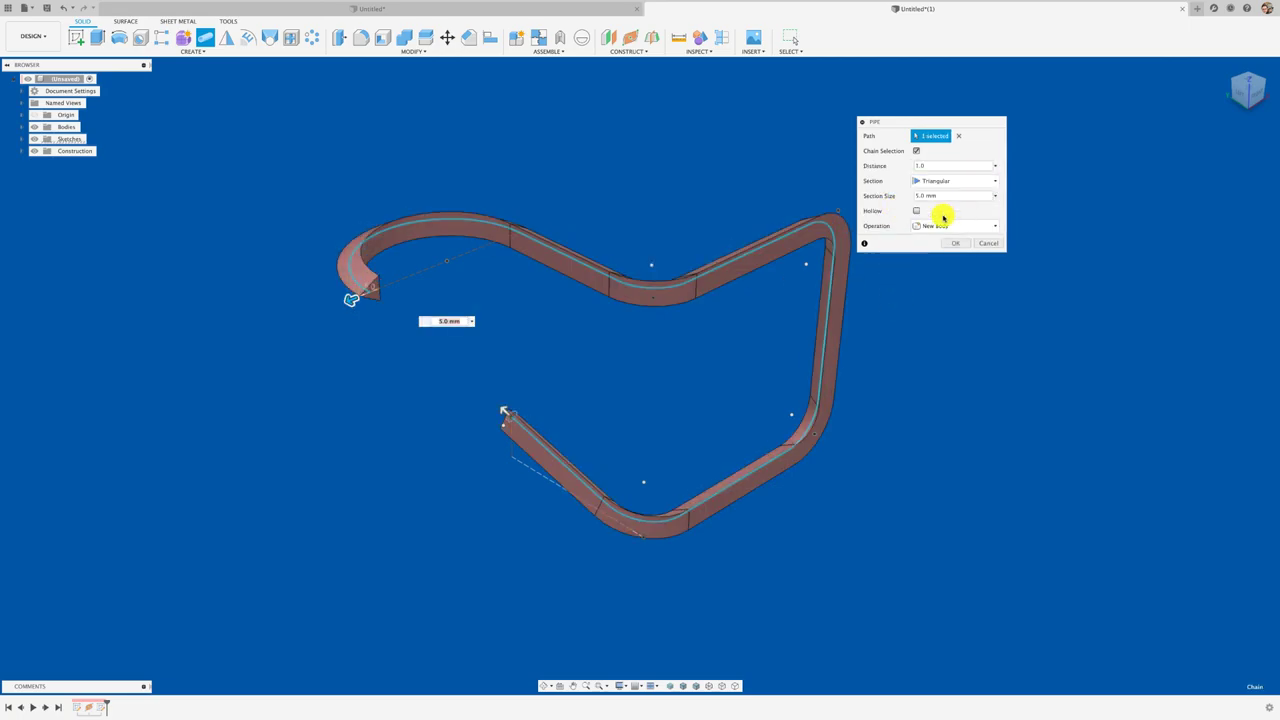
pyautogui.click(956, 245)
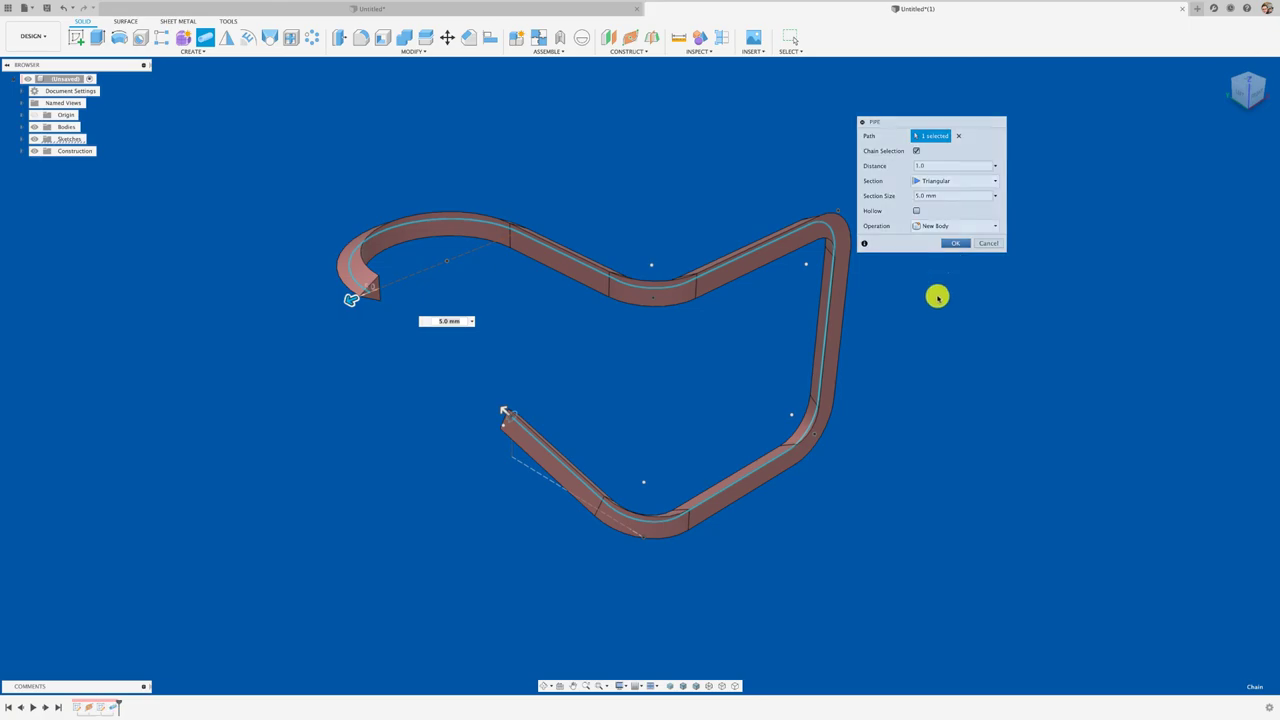
pyautogui.keyDown('shift'); pyautogui.moveTo(731, 391); pyautogui.dragTo(731, 393, button='middle'); pyautogui.keyUp('shift')
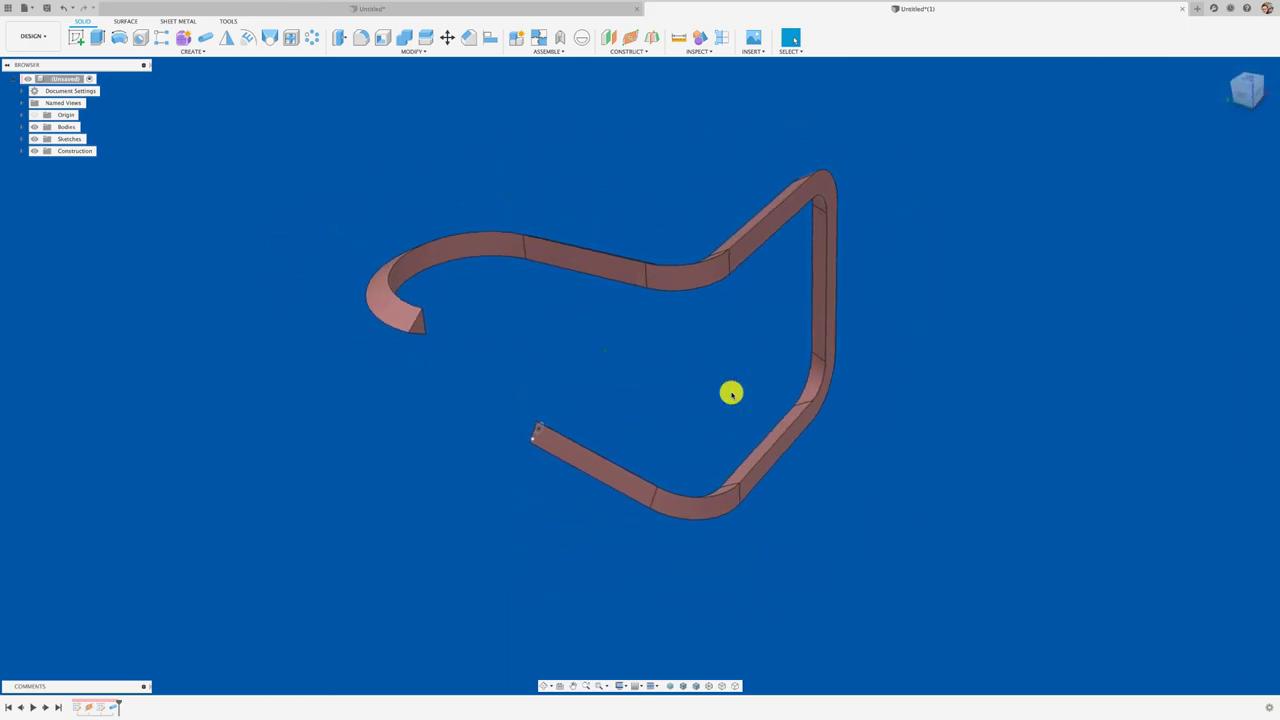